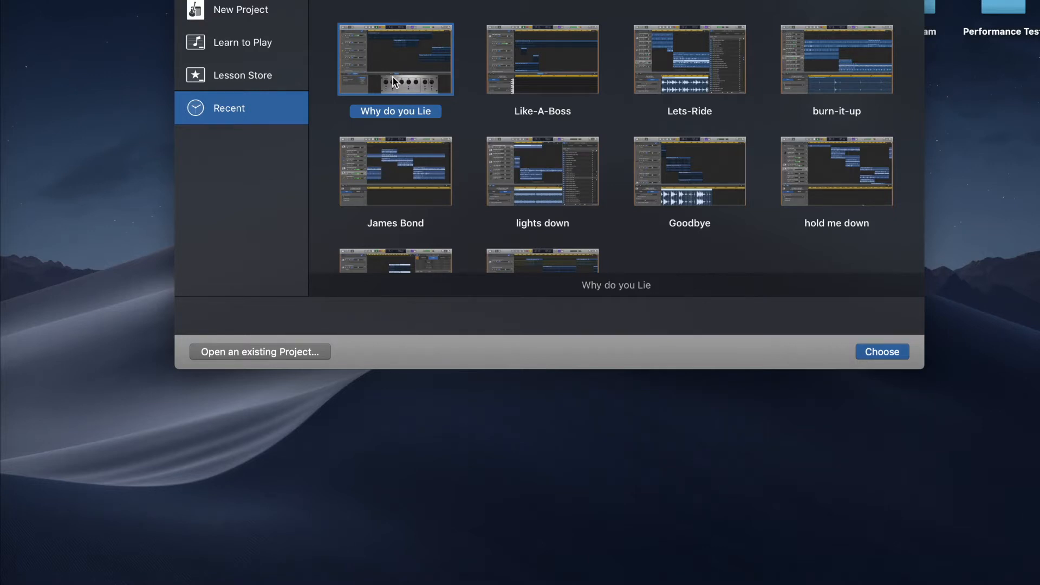
# Step: Create a new project from the Hip Hop factory template
pyautogui.click(248, 20)
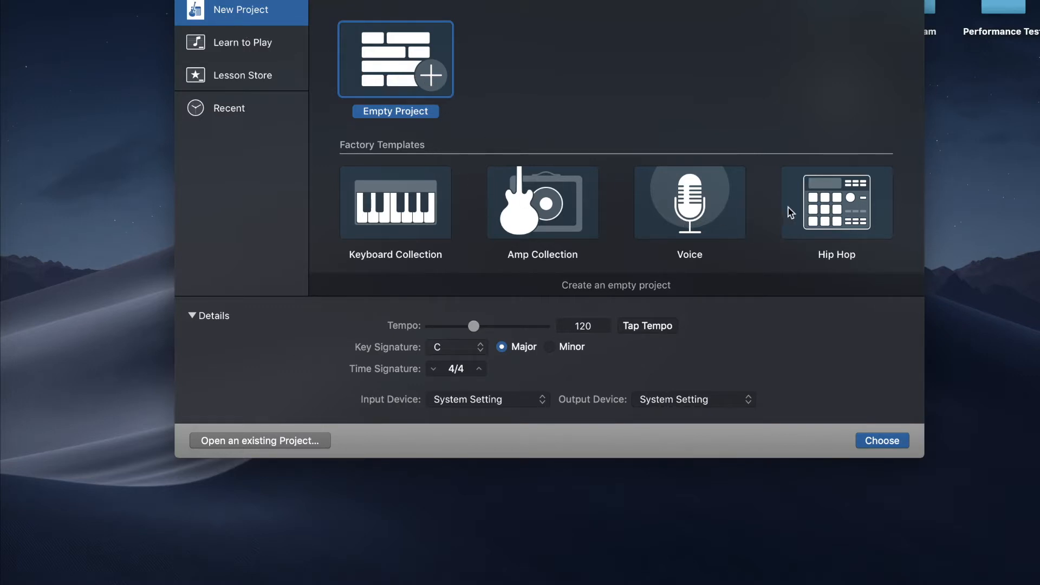
pyautogui.click(838, 223)
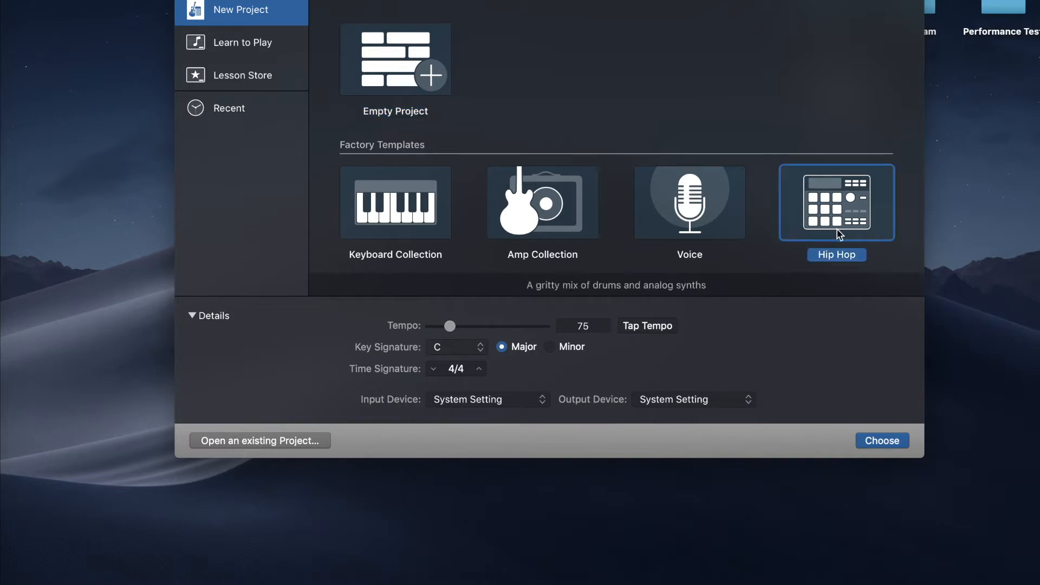
pyautogui.click(881, 442)
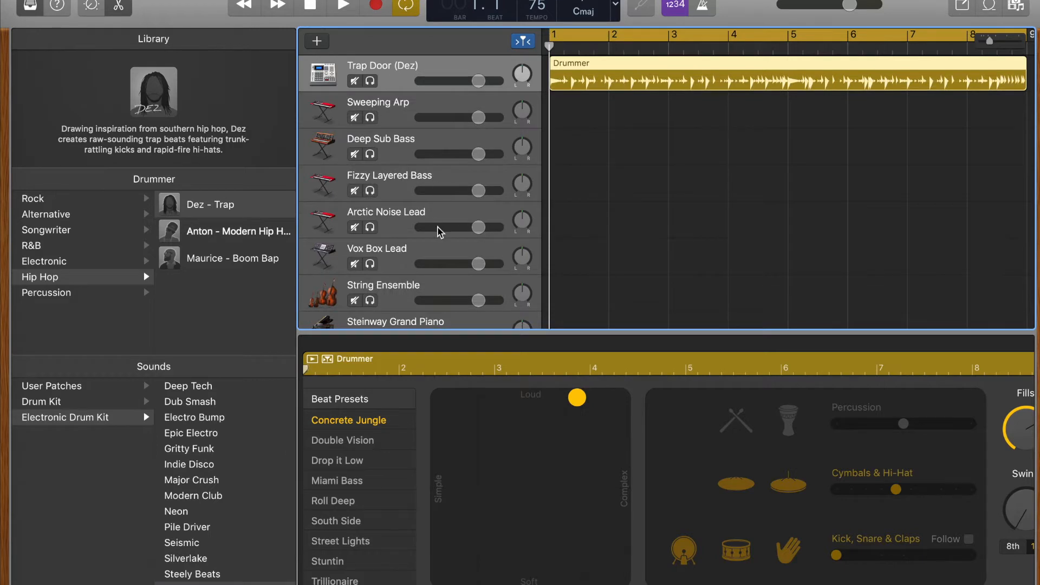
# Step: Delete every template track from Steinway Grand Piano up through Sweeping Arp, leaving only the Trap Door (Dez) drummer track
pyautogui.scroll(-2, 439, 231)
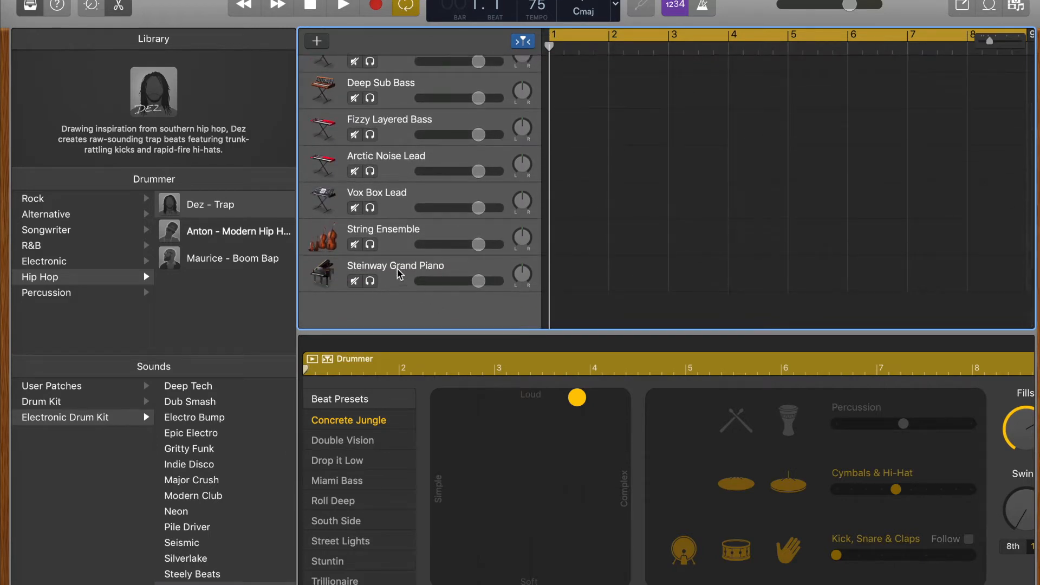
pyautogui.click(399, 273)
pyautogui.press('super+BackSpace')
pyautogui.press('super+BackSpace')
pyautogui.press('super+BackSpace')
pyautogui.press('super+BackSpace')
pyautogui.press('super+BackSpace')
pyautogui.press('super+BackSpace')
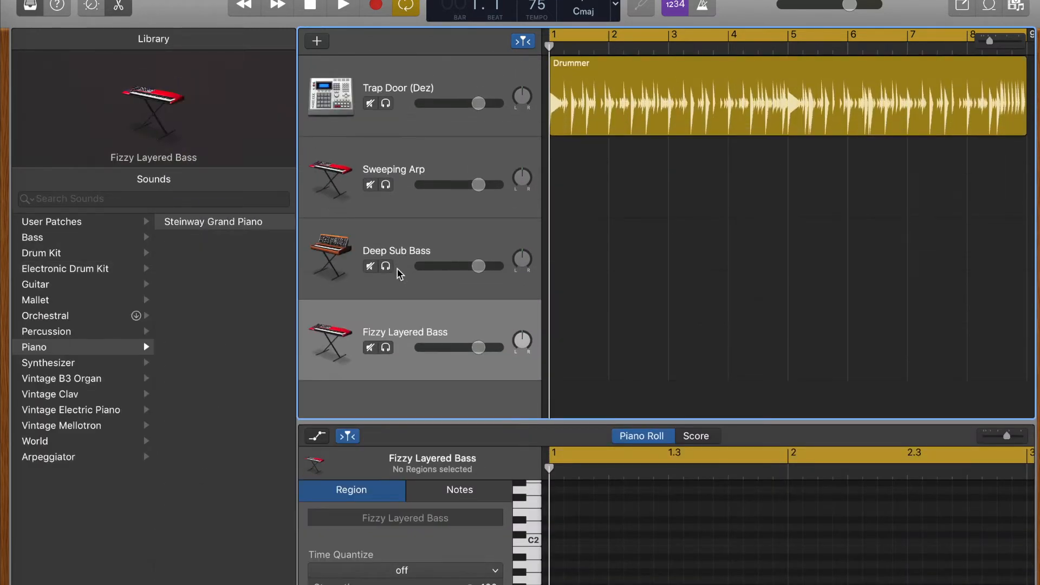
pyautogui.press('super+BackSpace')
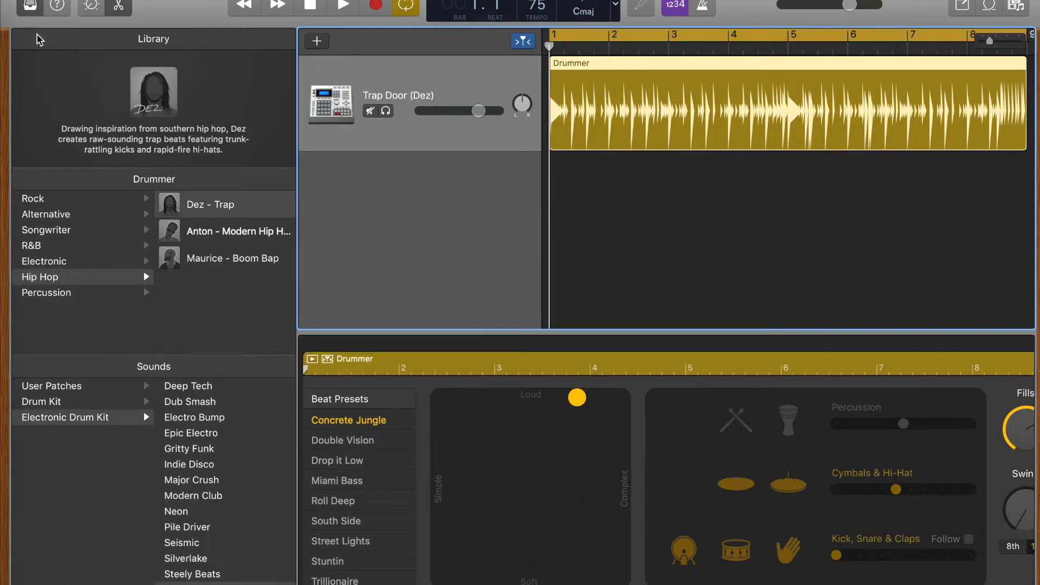
# Step: Hide the Library and delete the Drummer region from the Trap Door (Dez) track
pyautogui.click(31, 17)
pyautogui.click(422, 112)
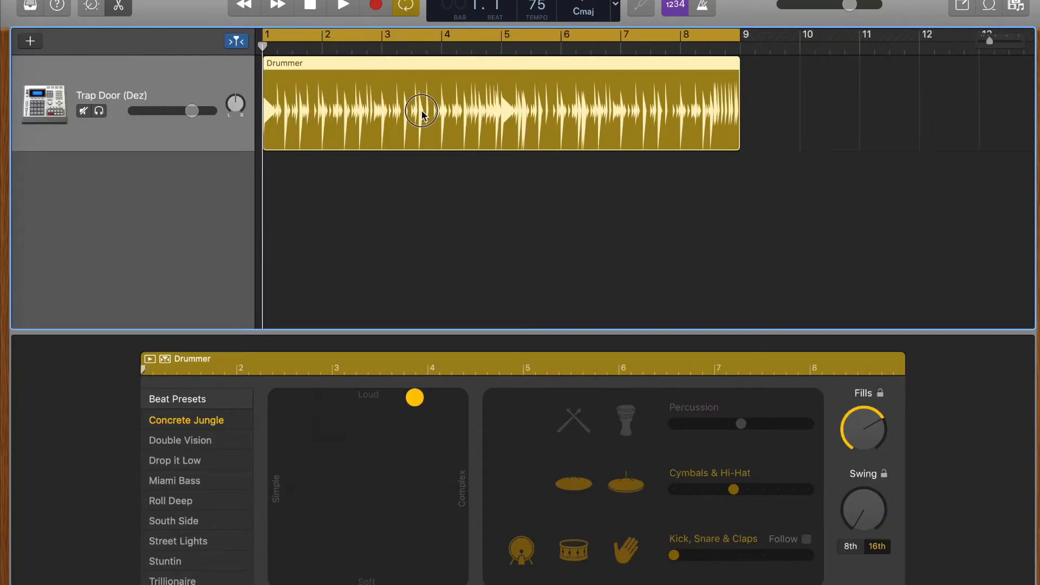
pyautogui.press('Delete')
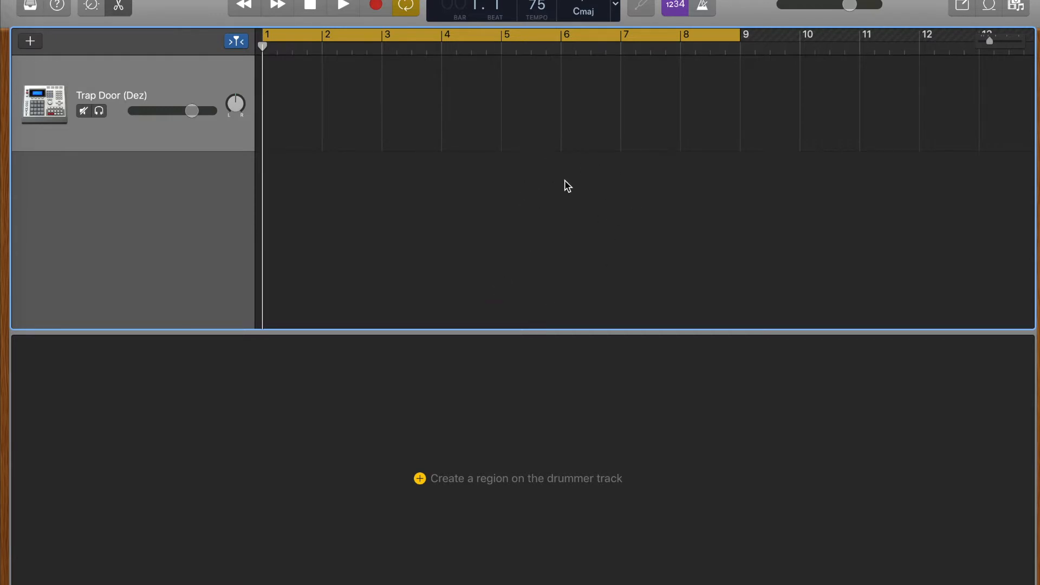
# Step: Show the Apple Loops browser and set the project's time display to Beats & Time
pyautogui.press('o')
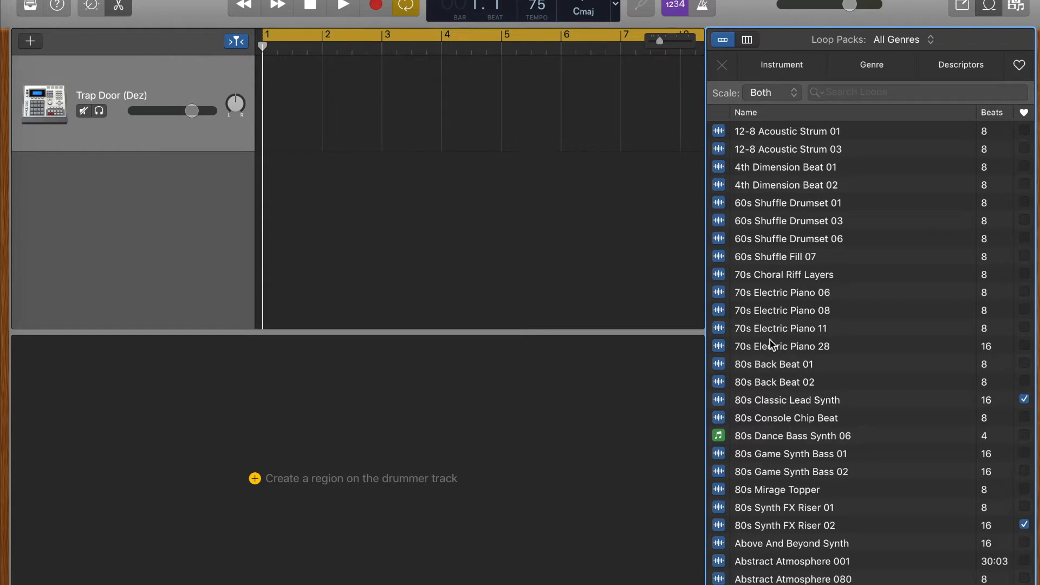
pyautogui.scroll(-15, 772, 345)
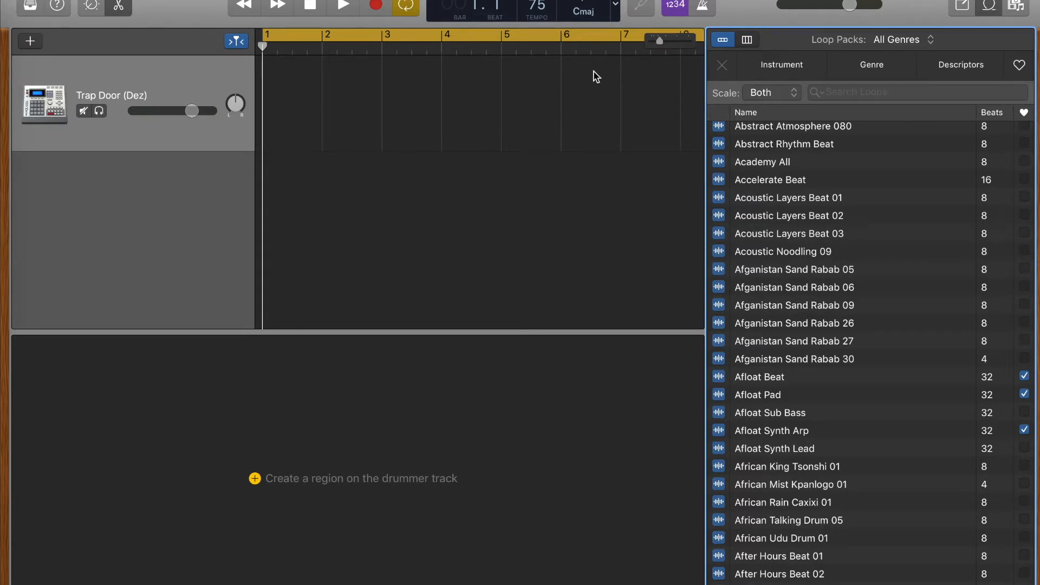
pyautogui.click(617, 12)
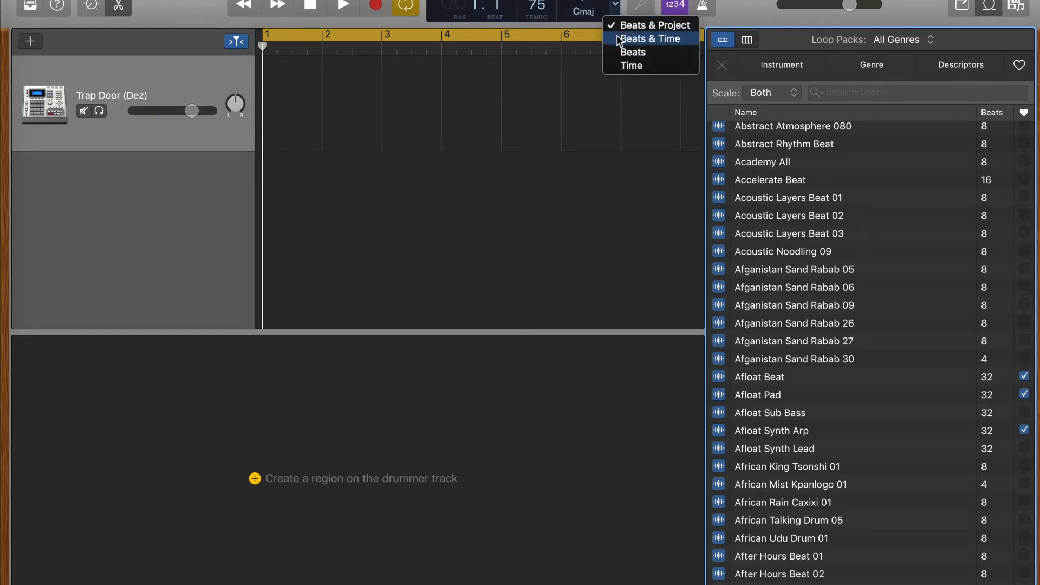
pyautogui.click(619, 39)
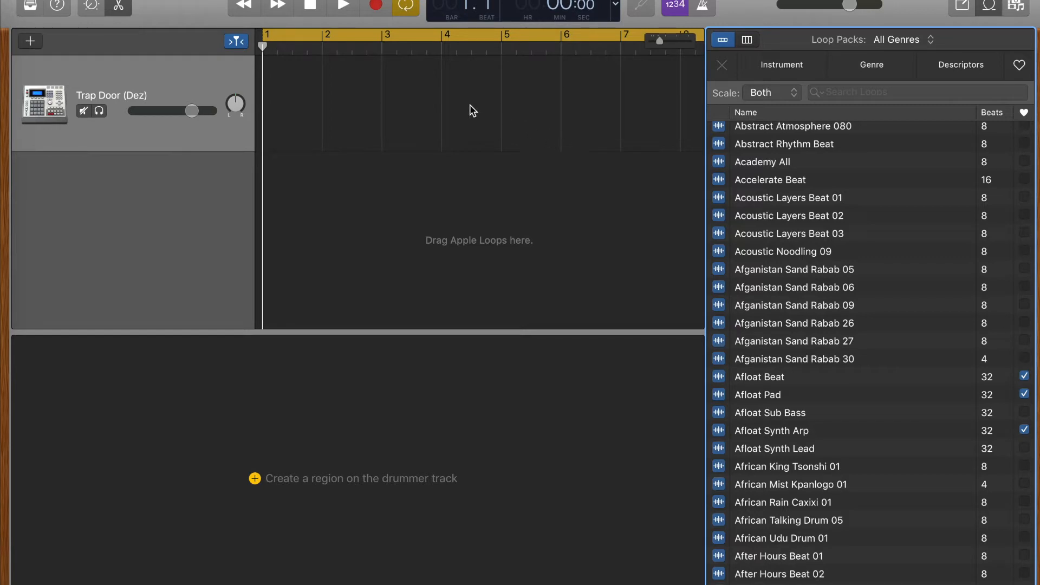
# Step: Limit the loop packs to Hip Hop and list the Favorites loops in column view
pyautogui.moveTo(273, 67)
pyautogui.click(886, 41)
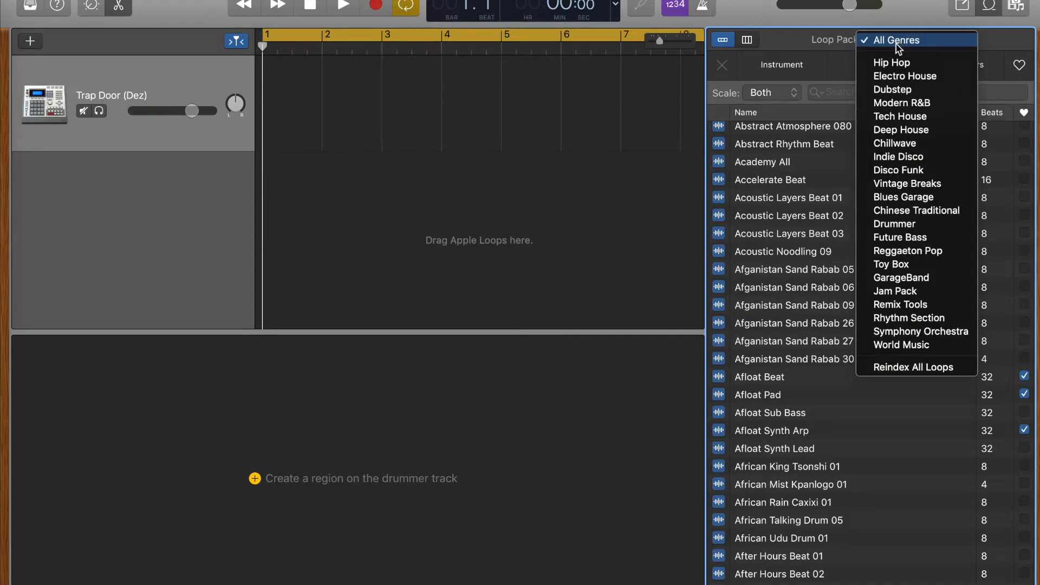
pyautogui.click(893, 62)
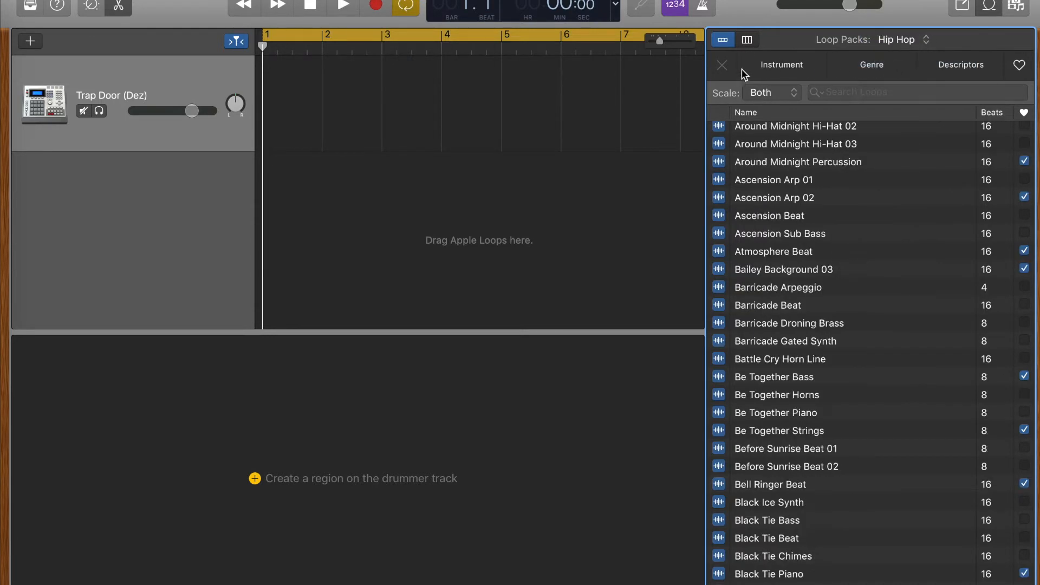
pyautogui.click(751, 44)
pyautogui.click(745, 76)
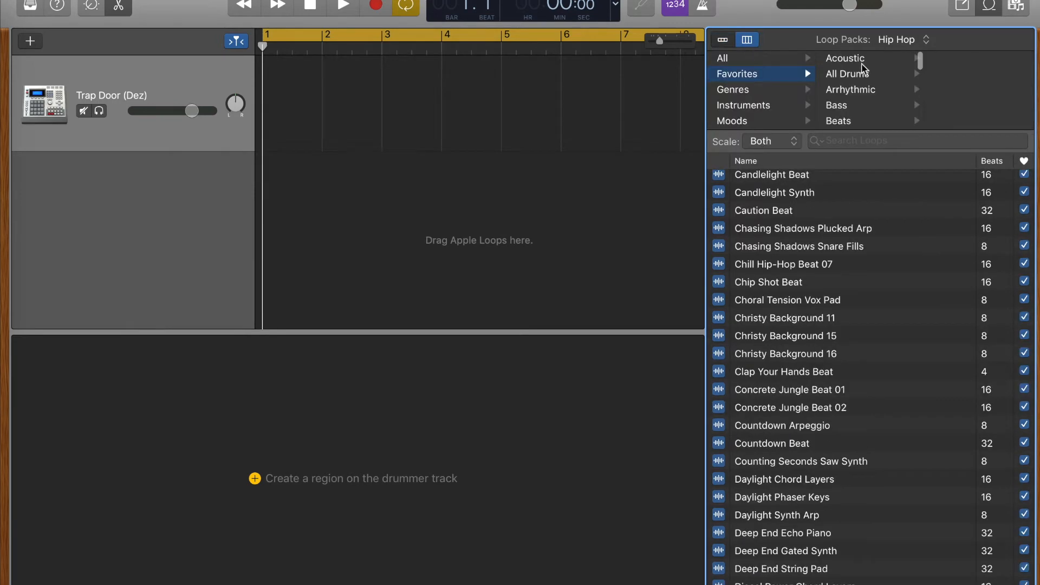
# Step: Add the VIP Gated Synth loop from the favorites to a new track, starting at bar 1
pyautogui.scroll(-20, 852, 280)
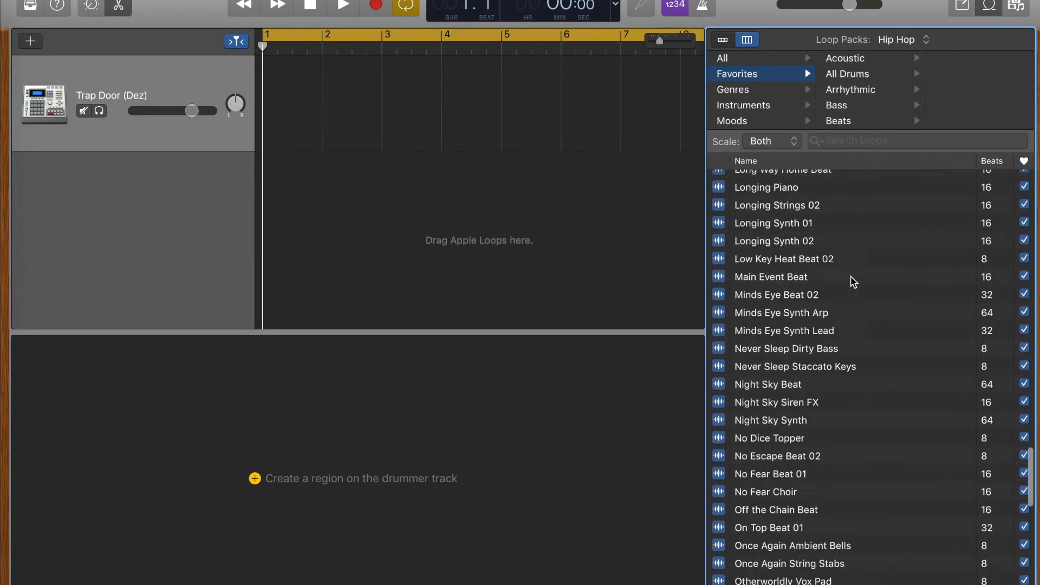
pyautogui.scroll(-10, 854, 281)
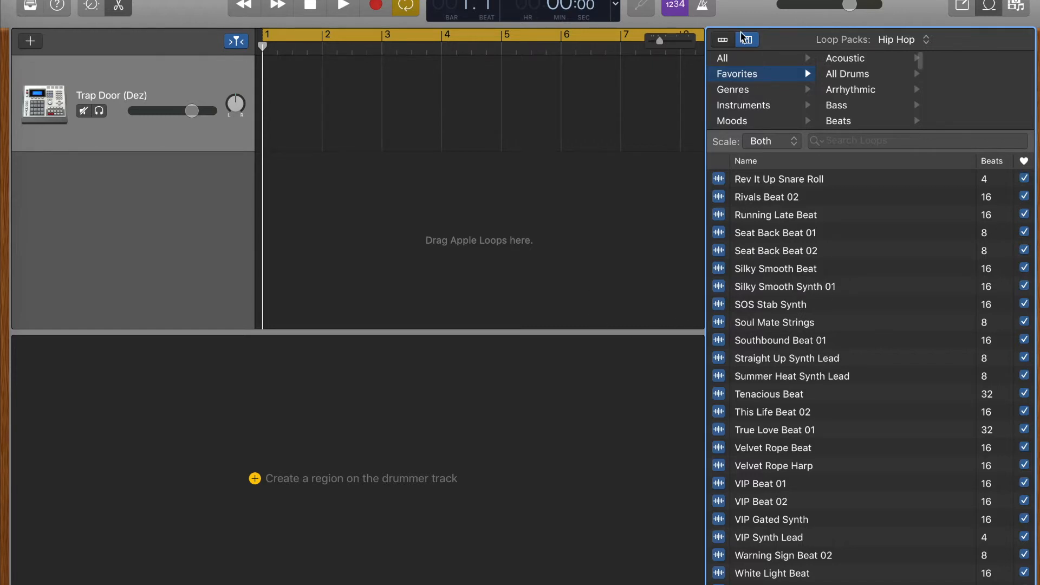
pyautogui.scroll(-1, 858, 467)
pyautogui.moveTo(731, 522); pyautogui.dragTo(413, 260)
pyautogui.moveTo(486, 222); pyautogui.dragTo(337, 222)
# Step: Loop the VIP Gated Synth region out to bar 9
pyautogui.hscroll(2, 485, 218)
pyautogui.hscroll(1, 485, 219)
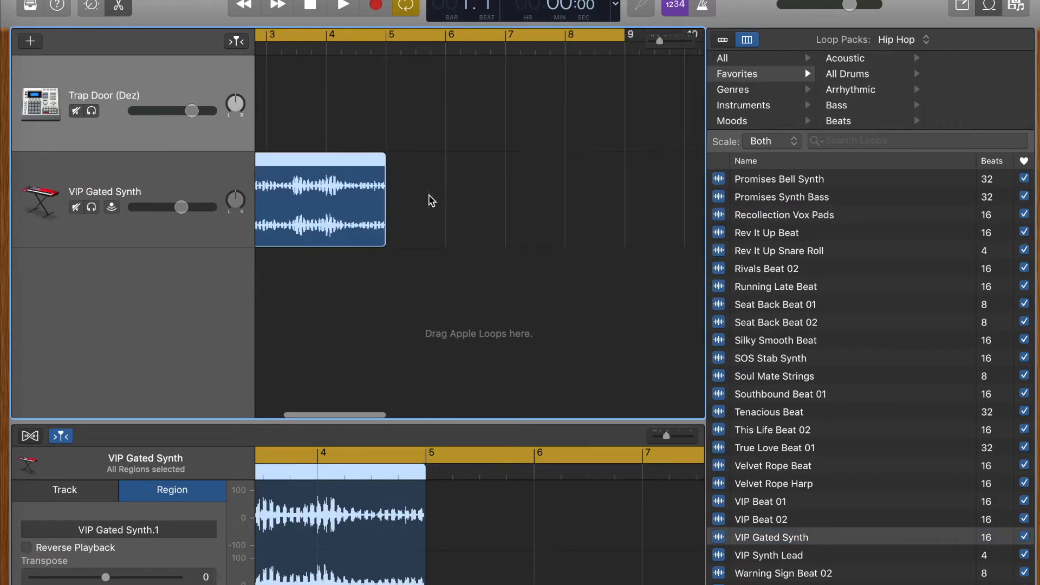
pyautogui.moveTo(385, 173); pyautogui.dragTo(623, 194)
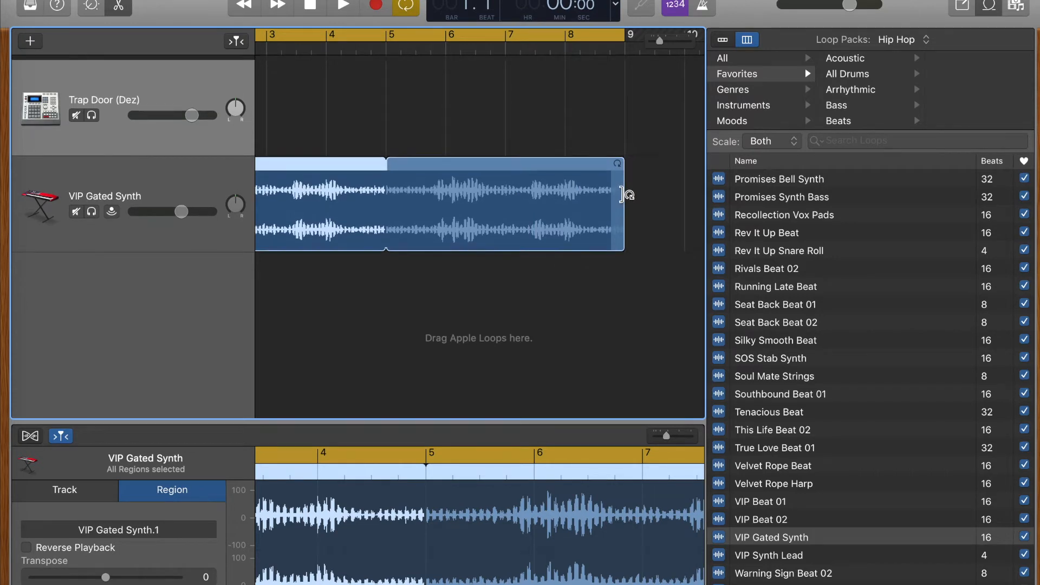
# Step: Extend the end of the cycle area to bar 17
pyautogui.hscroll(10, 622, 53)
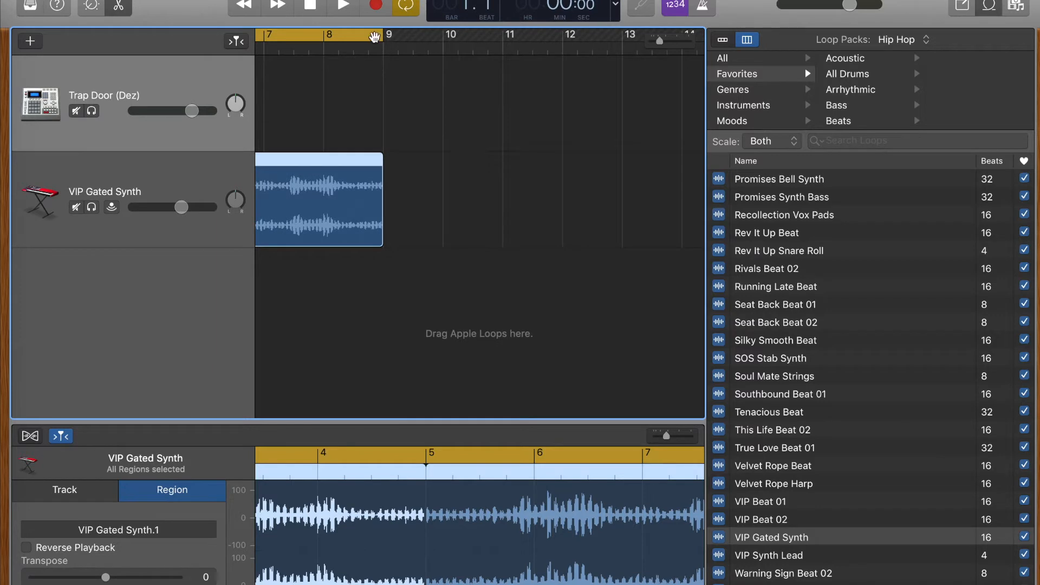
pyautogui.moveTo(383, 33); pyautogui.dragTo(610, 62)
pyautogui.hscroll(10, 611, 63)
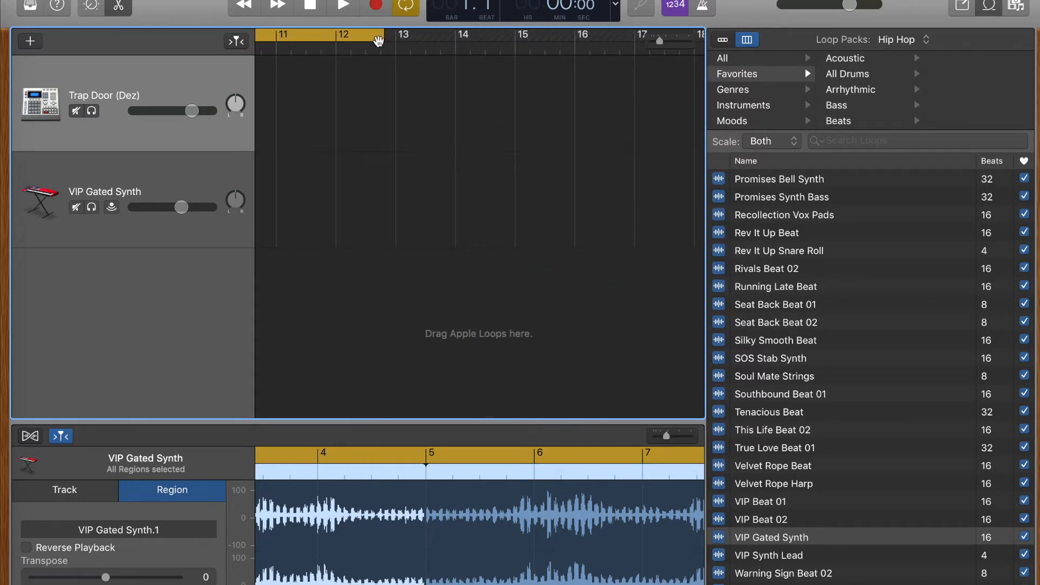
pyautogui.moveTo(381, 43); pyautogui.dragTo(634, 51)
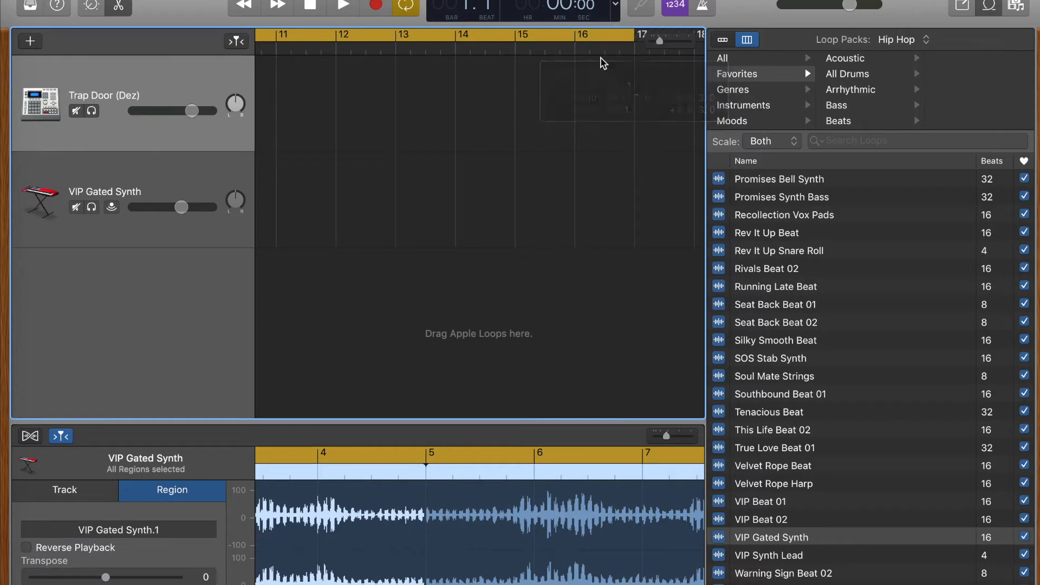
# Step: Extend the looped VIP Gated Synth region to bar 17 for four repetitions
pyautogui.hscroll(-2, 407, 163)
pyautogui.hscroll(-20, 408, 162)
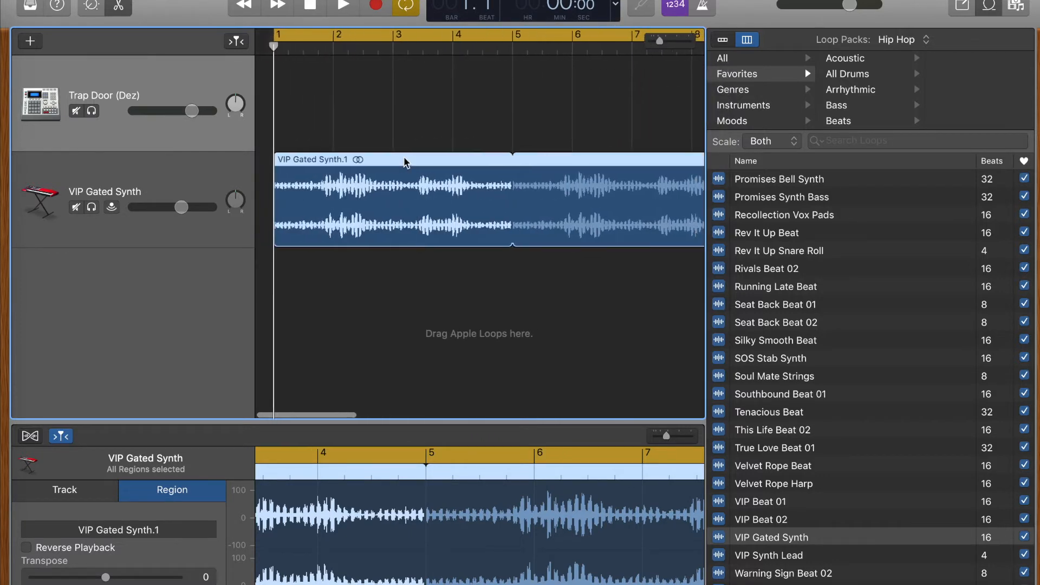
pyautogui.hscroll(17, 407, 163)
pyautogui.moveTo(296, 164); pyautogui.dragTo(650, 195)
pyautogui.hscroll(3, 651, 227)
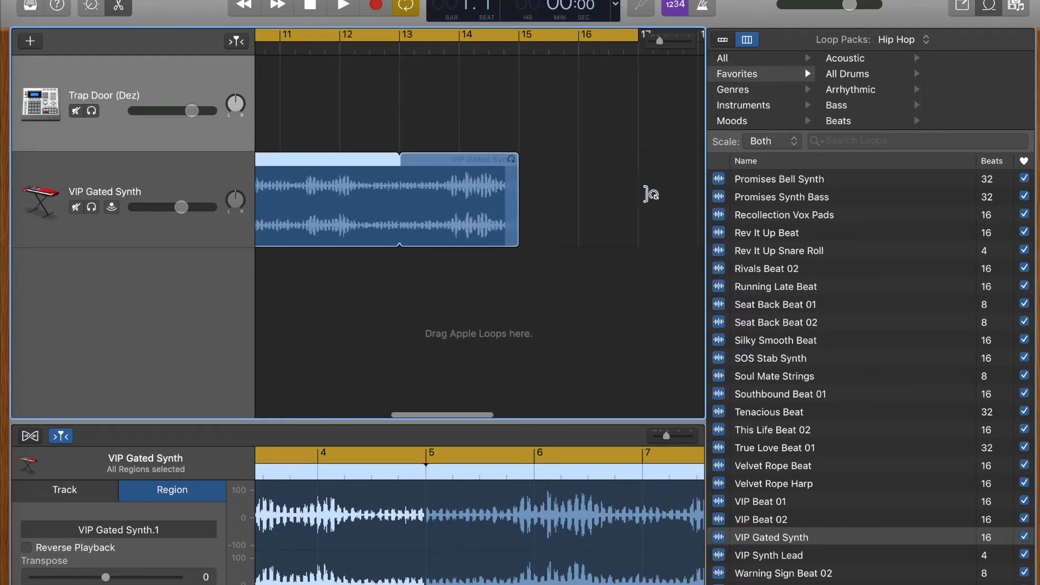
pyautogui.moveTo(518, 168); pyautogui.dragTo(633, 177)
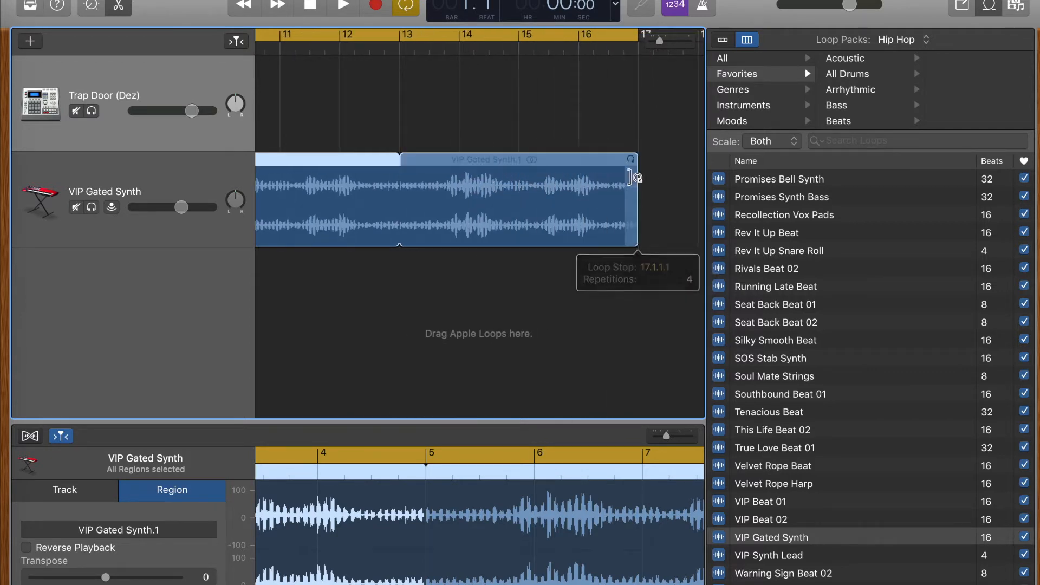
pyautogui.hscroll(-15, 343, 223)
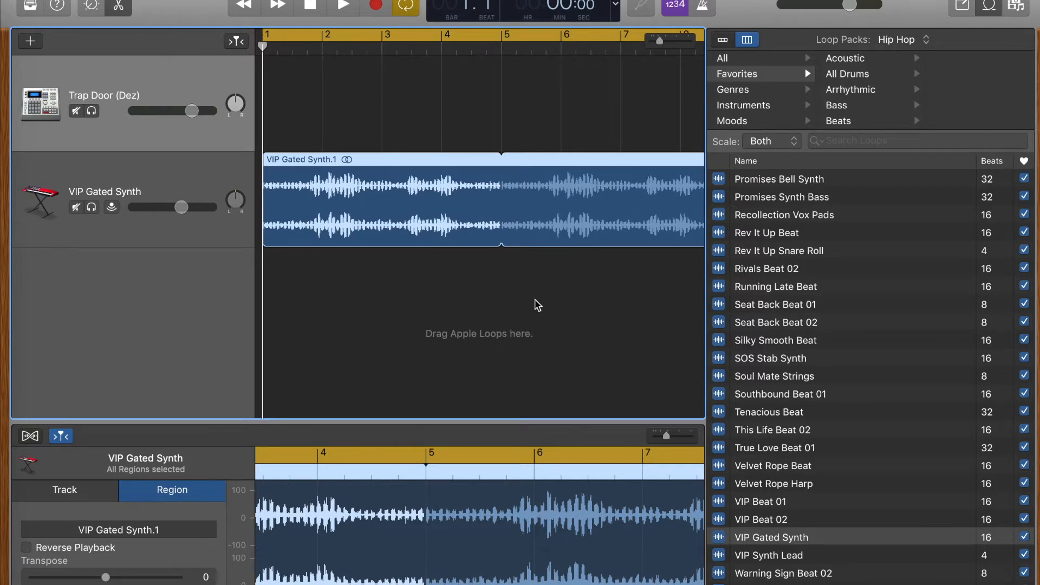
# Step: Hide the loop browser and show it again
pyautogui.press('o')
pyautogui.hscroll(3, 543, 236)
pyautogui.hscroll(-3, 544, 240)
pyautogui.press('o')
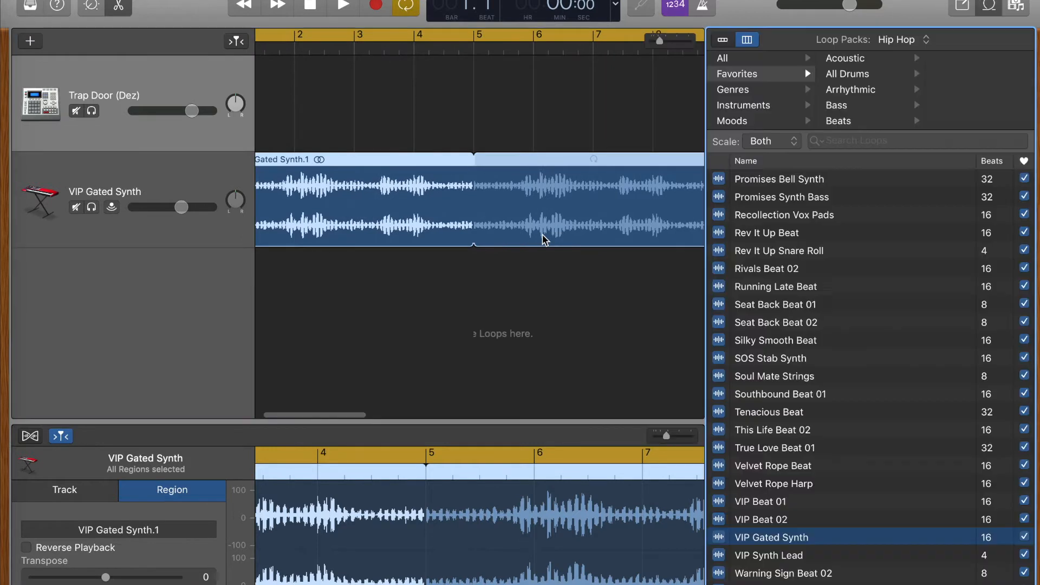
# Step: Play back the looped VIP Gated Synth region from the start of the project
pyautogui.hscroll(4, 536, 247)
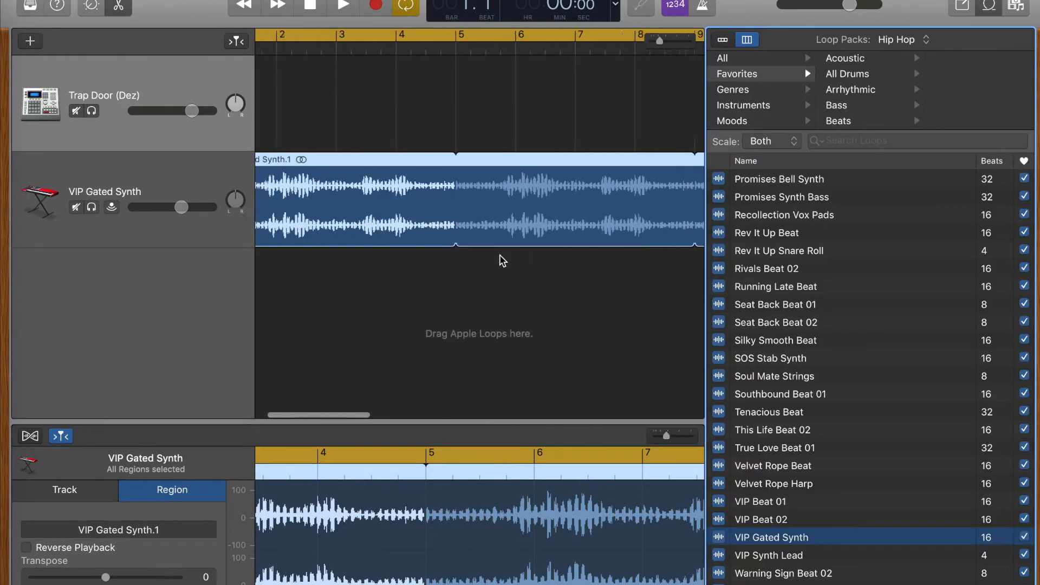
pyautogui.press('space')
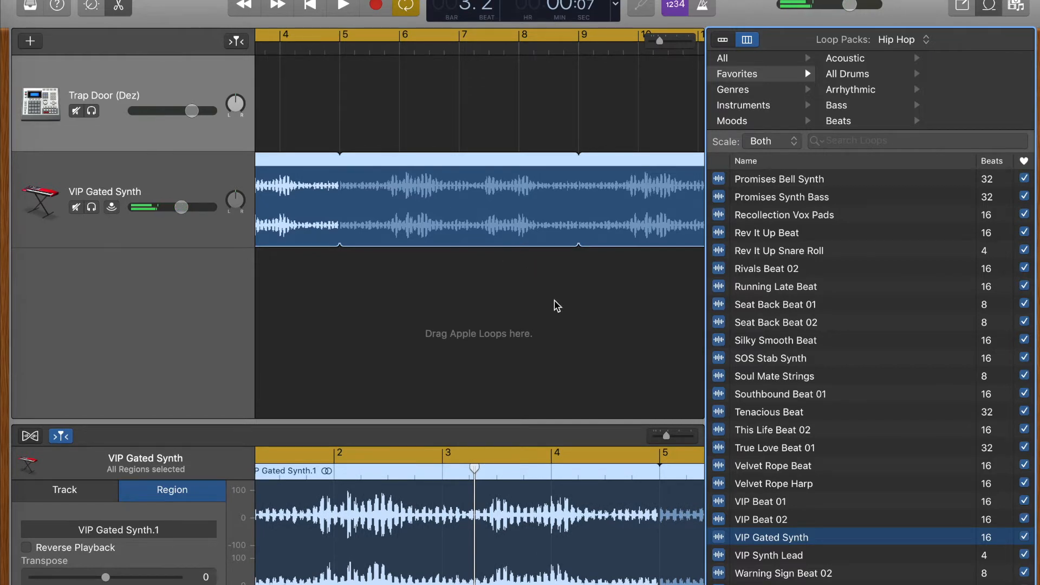
pyautogui.hscroll(-5, 557, 306)
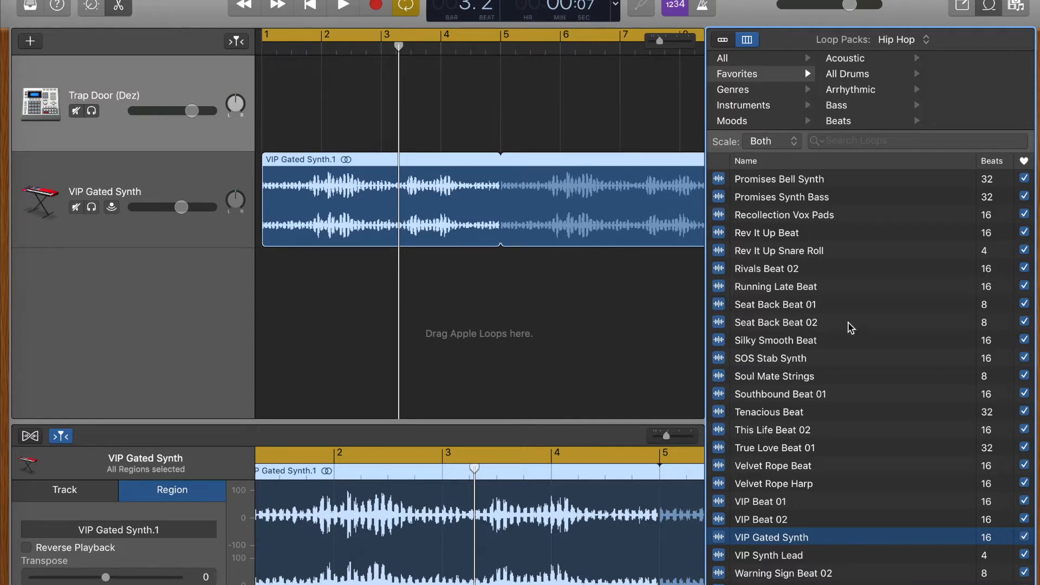
# Step: Preview the VIP Beat 01 loop and add it to a new track below the synth, starting at bar 1
pyautogui.scroll(-2, 848, 507)
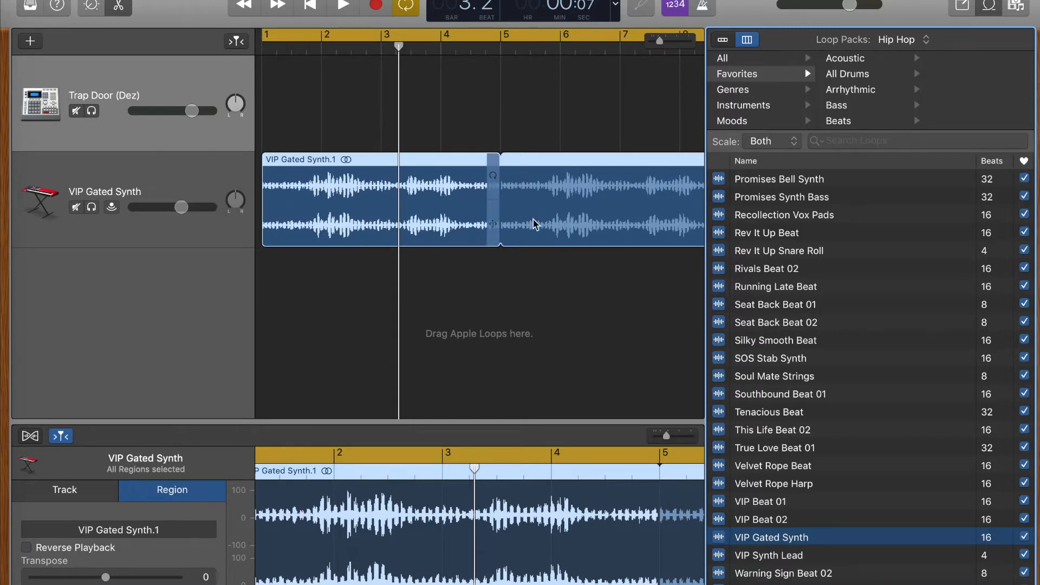
pyautogui.click(726, 503)
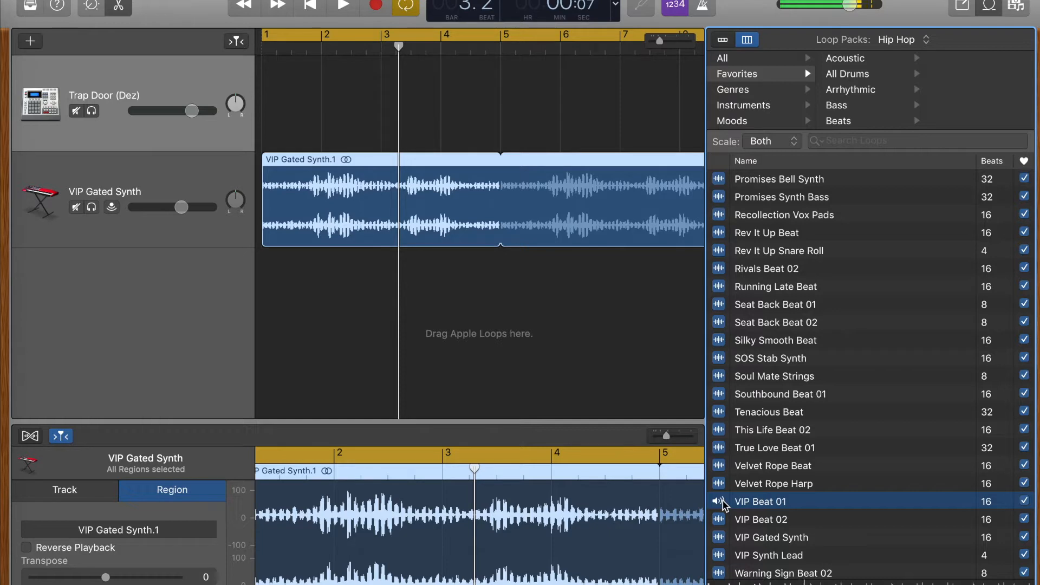
pyautogui.moveTo(722, 499); pyautogui.dragTo(264, 289)
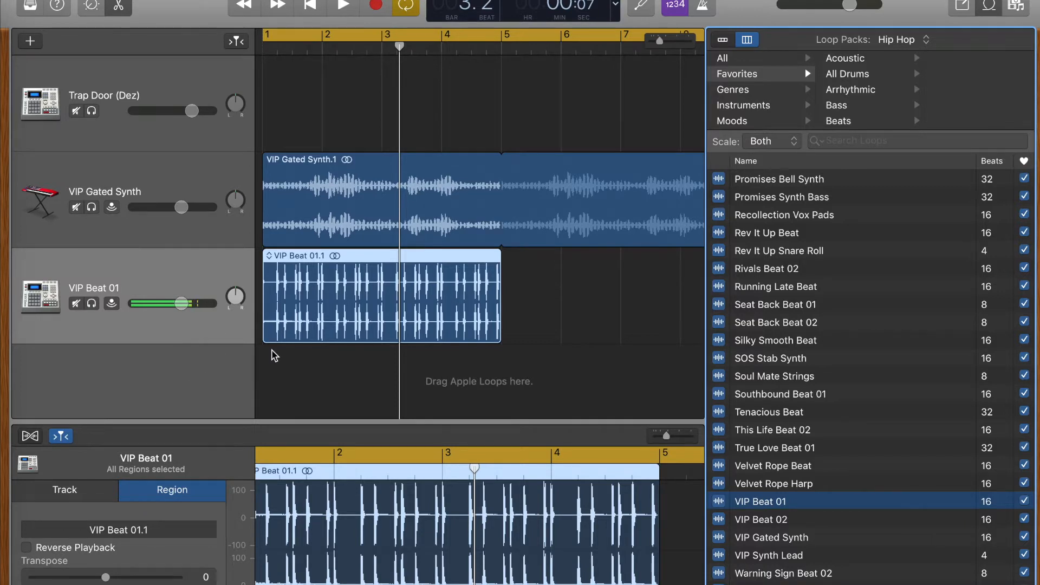
# Step: Mute the VIP Beat 01 track and unmute it again
pyautogui.click(76, 304)
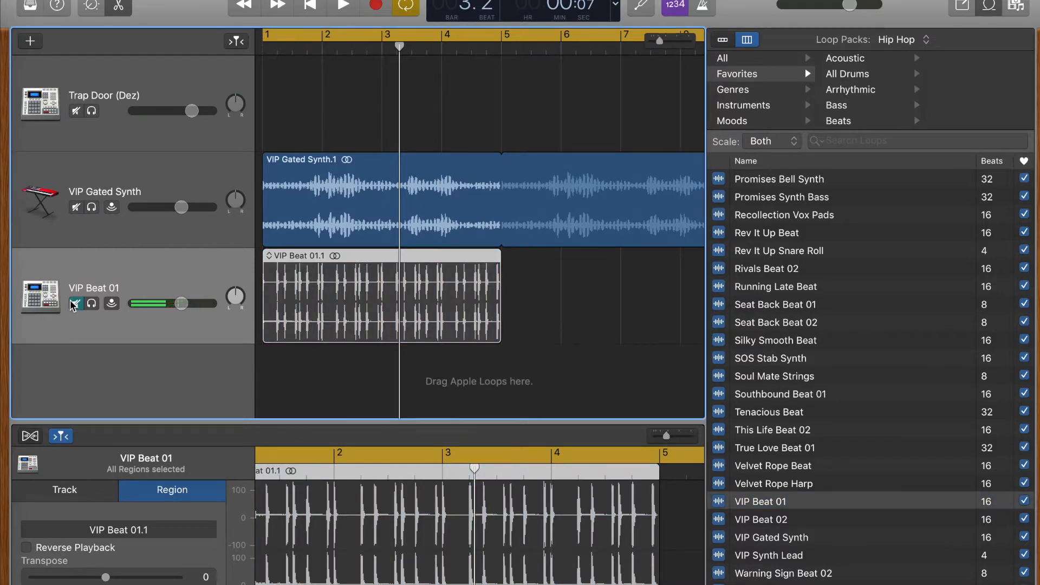
pyautogui.click(75, 304)
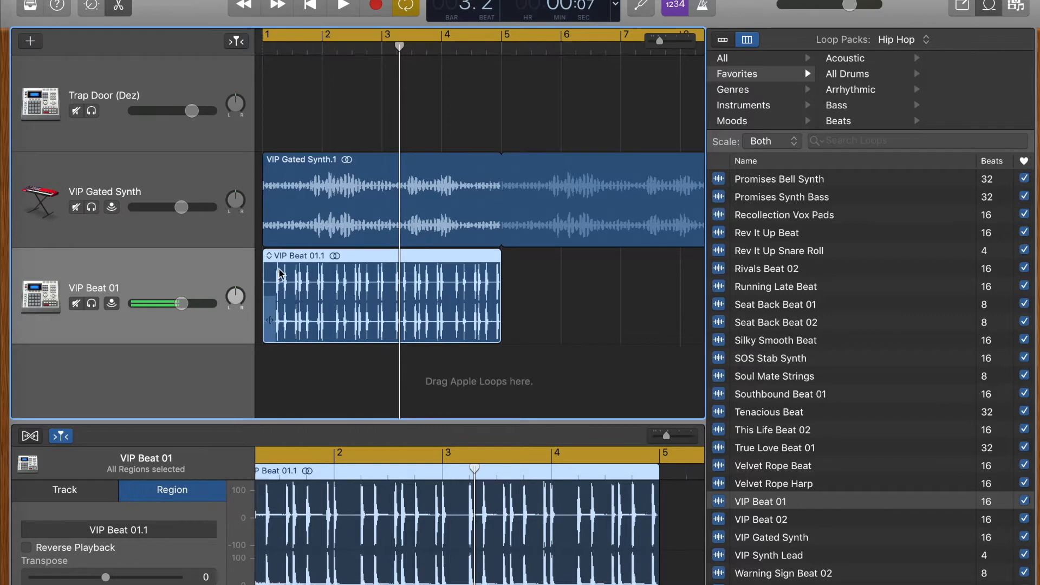
# Step: Loop the VIP Beat 01 region out to bar 17 so it ends together with the VIP Gated Synth region
pyautogui.hscroll(3, 488, 295)
pyautogui.moveTo(412, 259); pyautogui.dragTo(643, 282)
pyautogui.hscroll(5, 643, 279)
pyautogui.moveTo(303, 258); pyautogui.dragTo(678, 279)
pyautogui.hscroll(3, 676, 280)
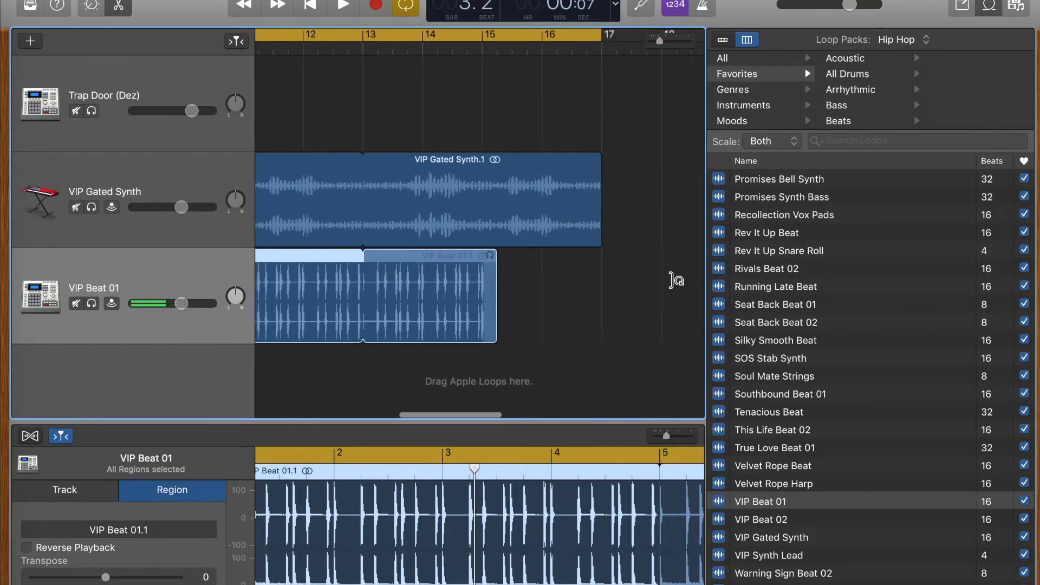
pyautogui.moveTo(497, 259); pyautogui.dragTo(596, 271)
pyautogui.hscroll(-10, 425, 294)
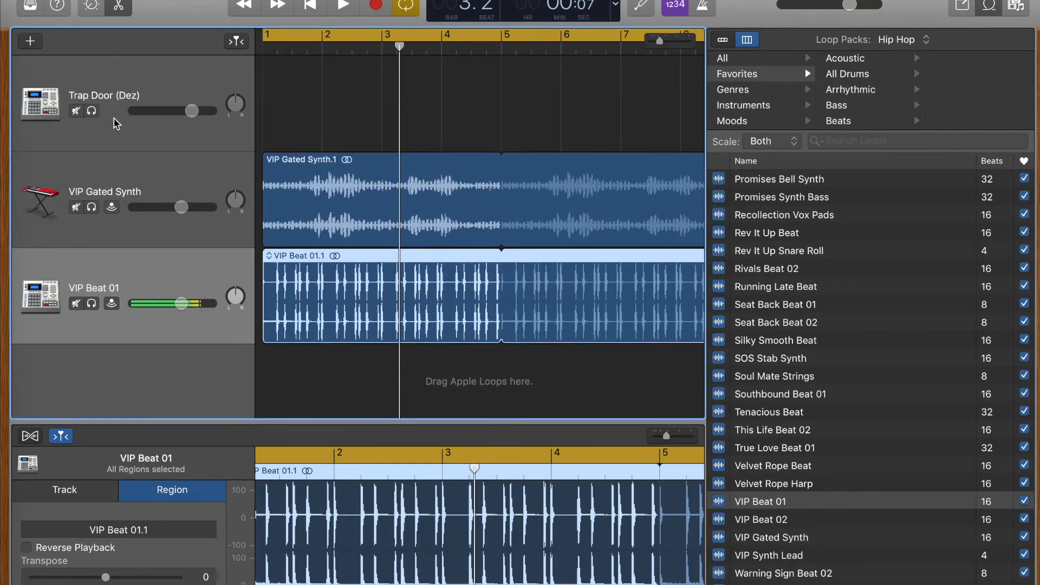
# Step: Delete the empty Trap Door drummer track above the VIP Gated Synth track
pyautogui.click(132, 90)
pyautogui.press('super+Up')
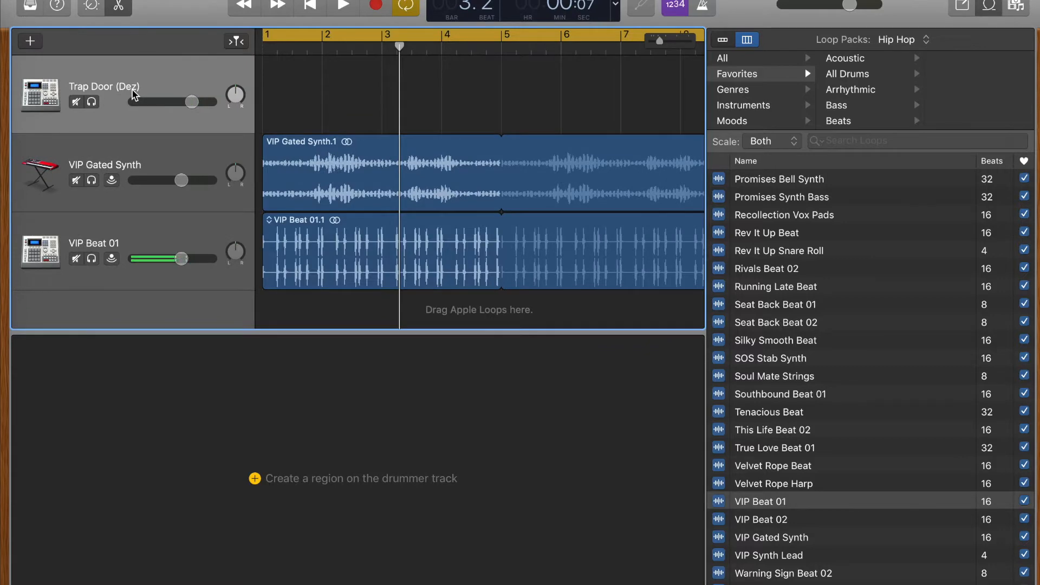
pyautogui.press('super+BackSpace')
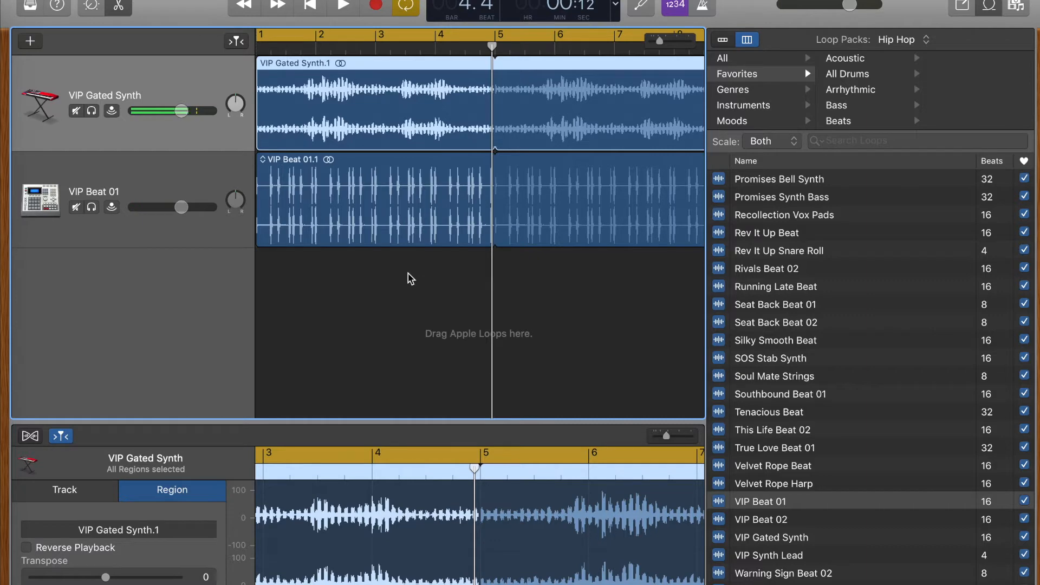
# Step: Look through the favorite loops and switch the loop pack to All Genres and back to Hip Hop, clearing the Favorites filter
pyautogui.scroll(10, 804, 347)
pyautogui.scroll(20, 805, 347)
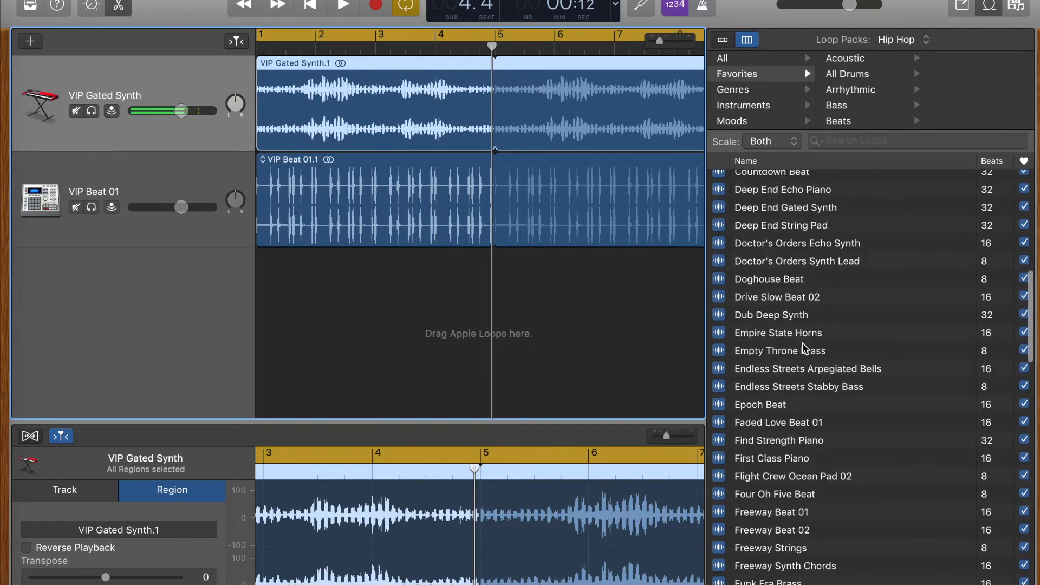
pyautogui.scroll(1, 805, 348)
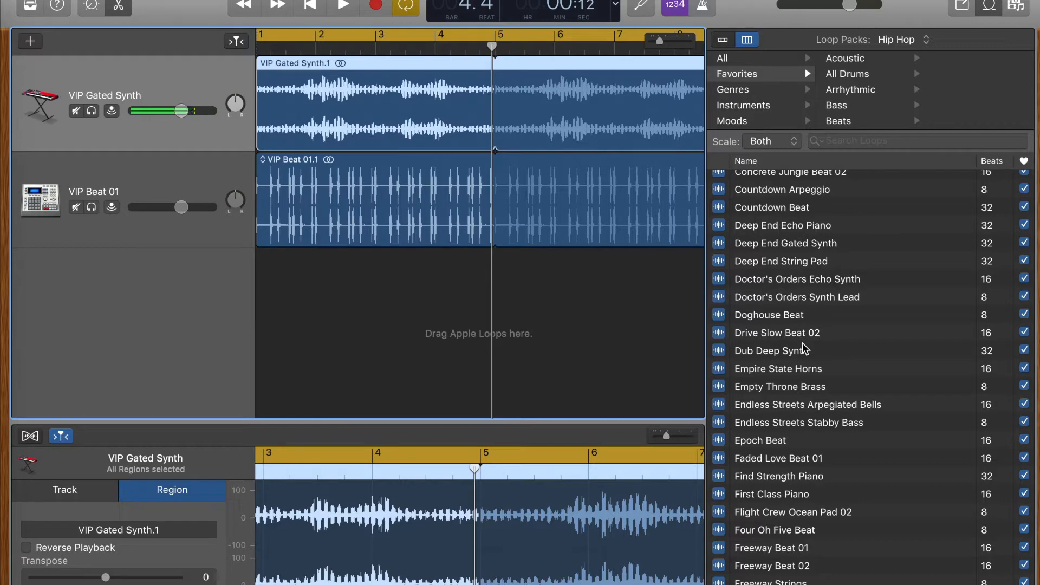
pyautogui.scroll(-1, 808, 347)
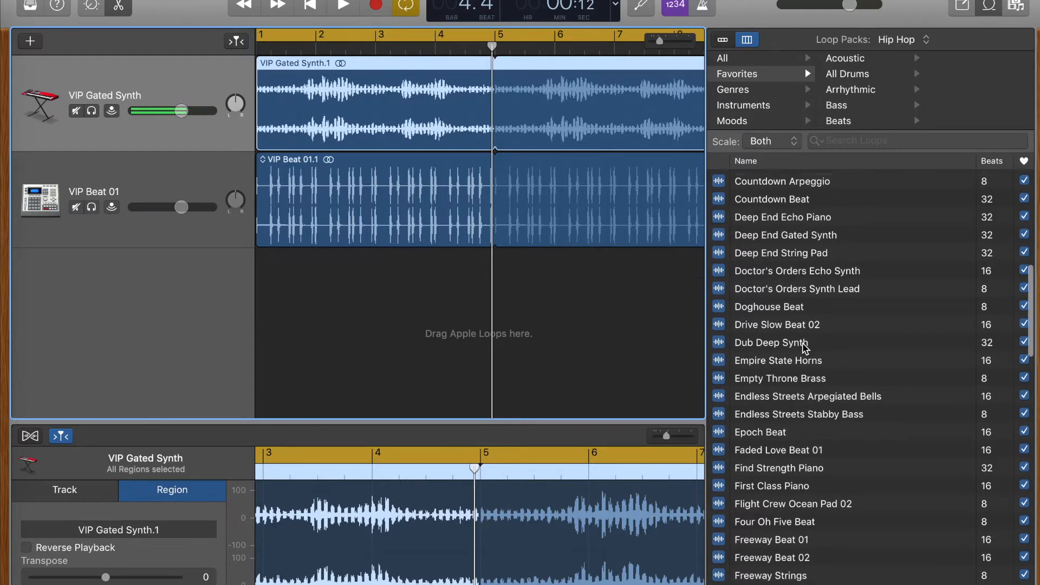
pyautogui.click(897, 45)
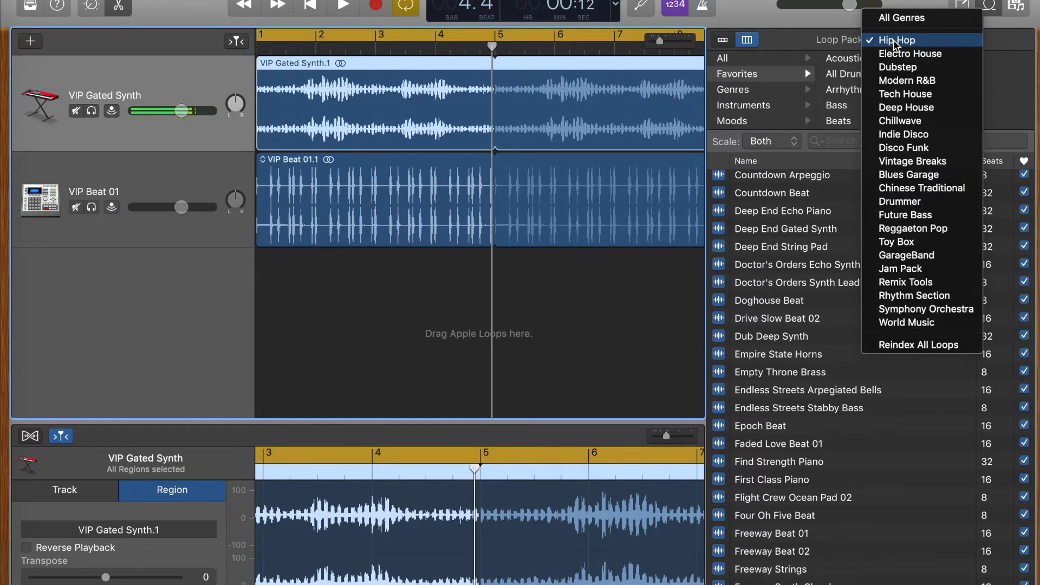
pyautogui.click(885, 14)
pyautogui.click(891, 46)
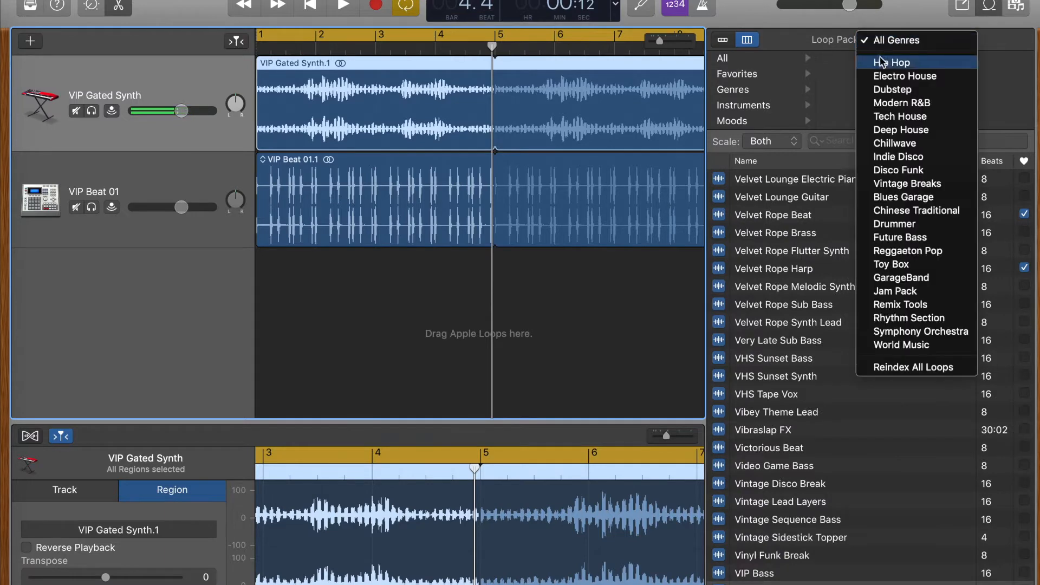
pyautogui.click(884, 62)
pyautogui.click(747, 46)
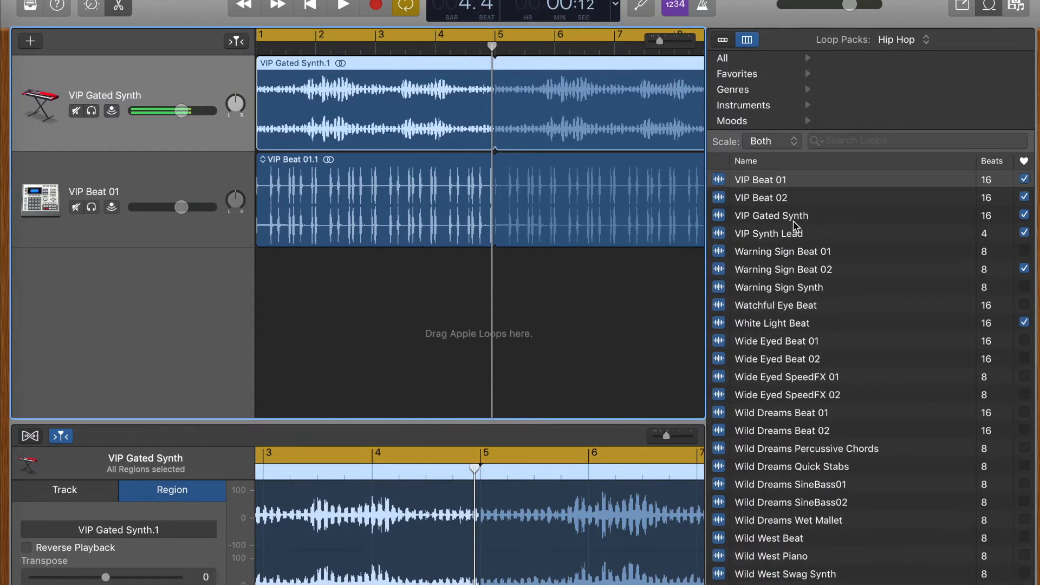
# Step: Browse the unfiltered Hip Hop loop list for a loop to add to the beat
pyautogui.scroll(20, 794, 225)
pyautogui.scroll(-20, 794, 222)
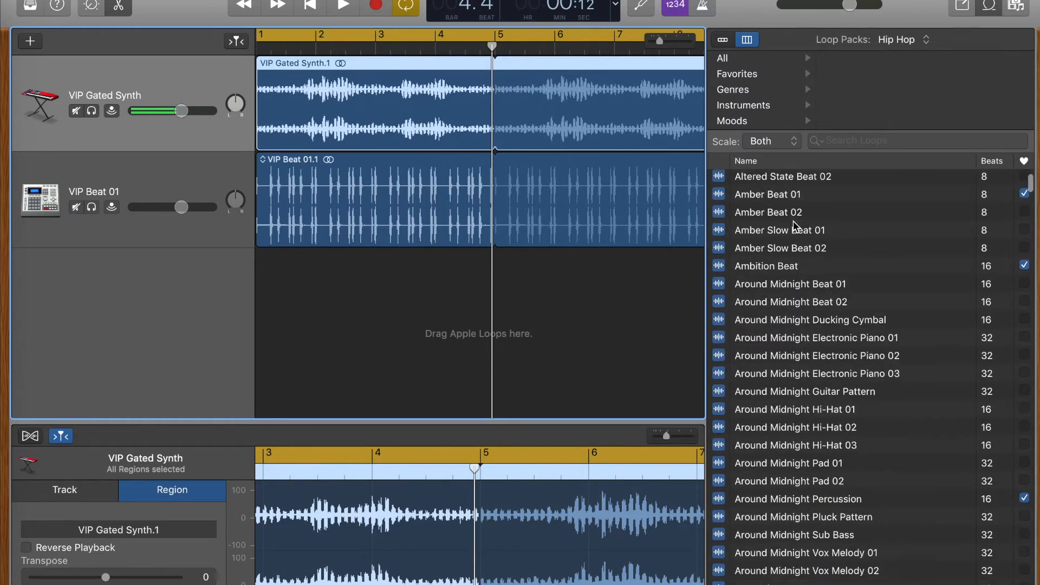
pyautogui.scroll(-15, 794, 220)
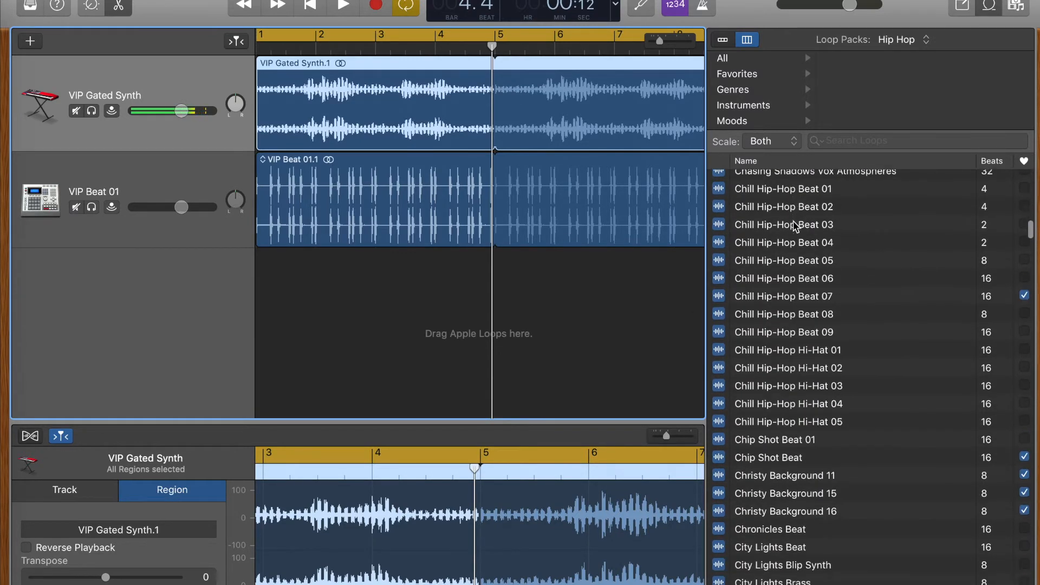
pyautogui.scroll(-6, 793, 220)
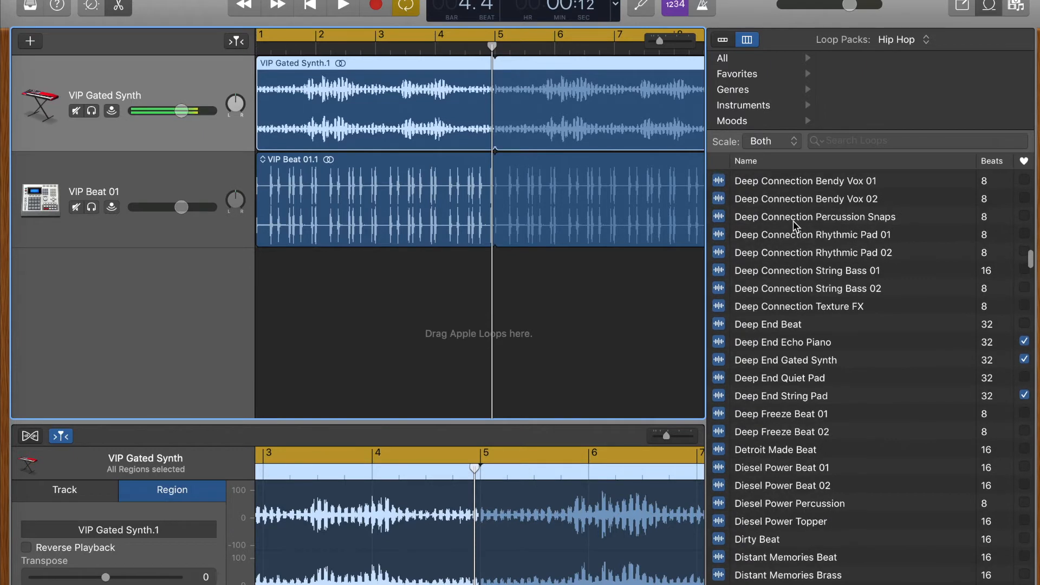
pyautogui.scroll(-5, 794, 220)
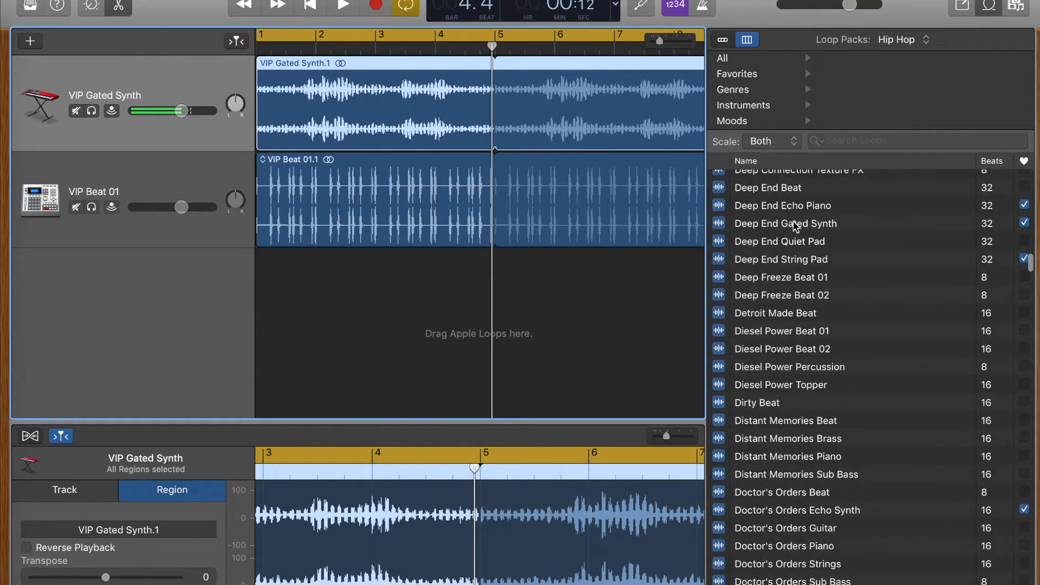
pyautogui.scroll(-8, 793, 220)
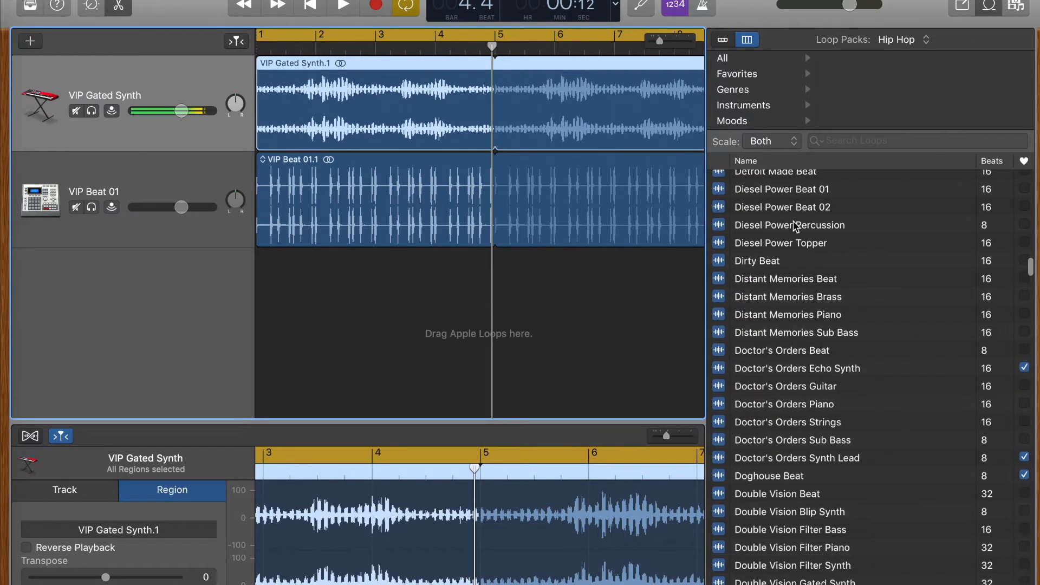
pyautogui.scroll(-8, 795, 222)
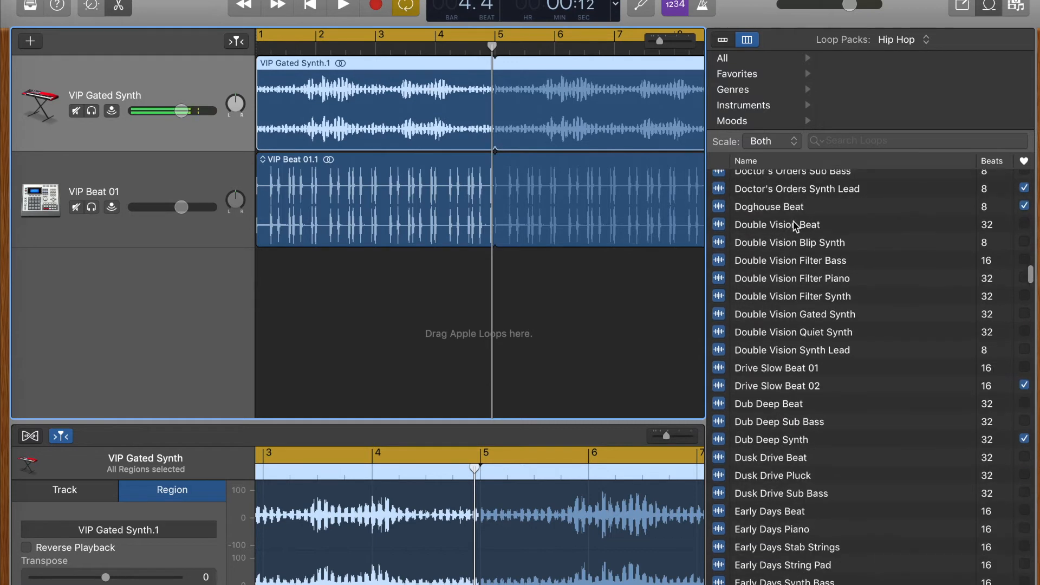
pyautogui.scroll(2, 795, 224)
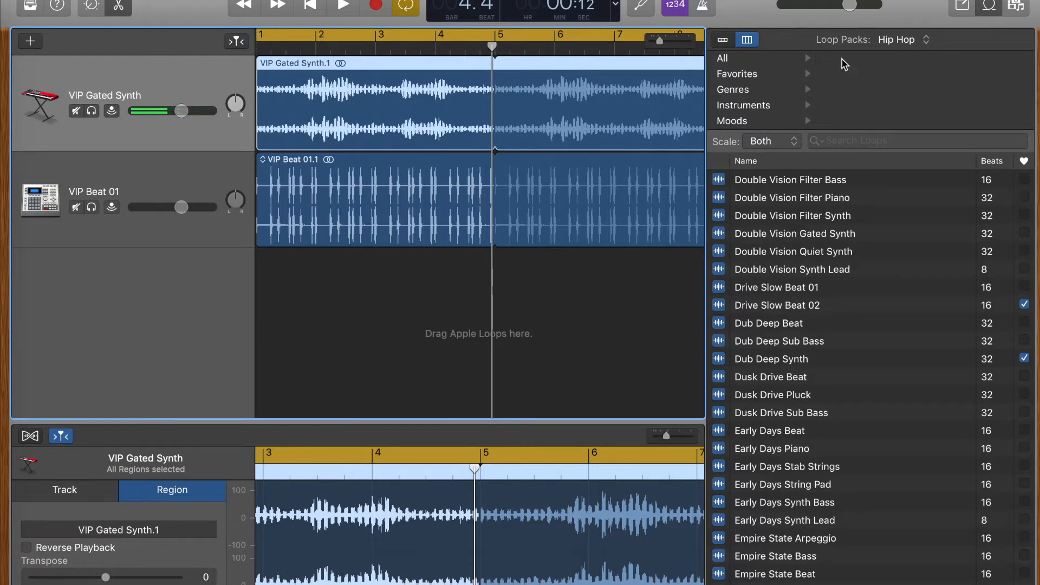
# Step: Switch the loop pack to Modern R&B and add the Down Low Beat 01 loop to a new track, starting at bar 5
pyautogui.click(898, 39)
pyautogui.click(894, 84)
pyautogui.scroll(20, 831, 301)
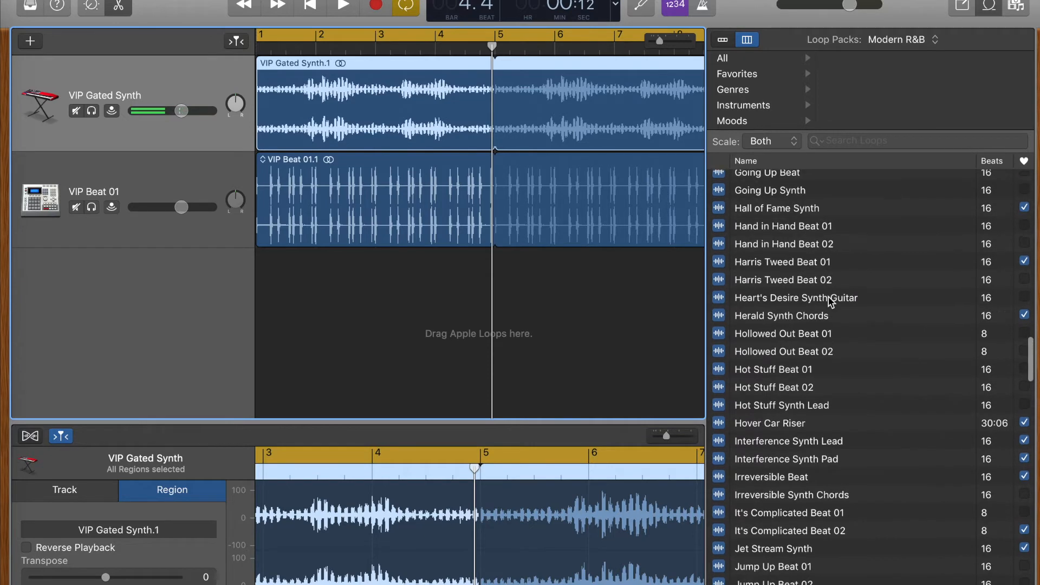
pyautogui.scroll(15, 831, 302)
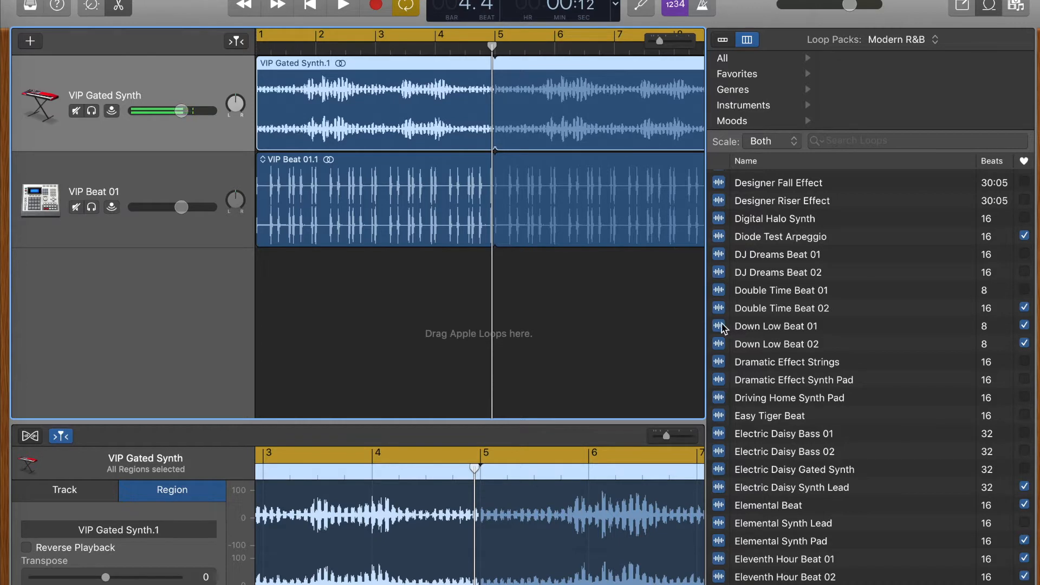
pyautogui.moveTo(720, 327); pyautogui.dragTo(499, 284)
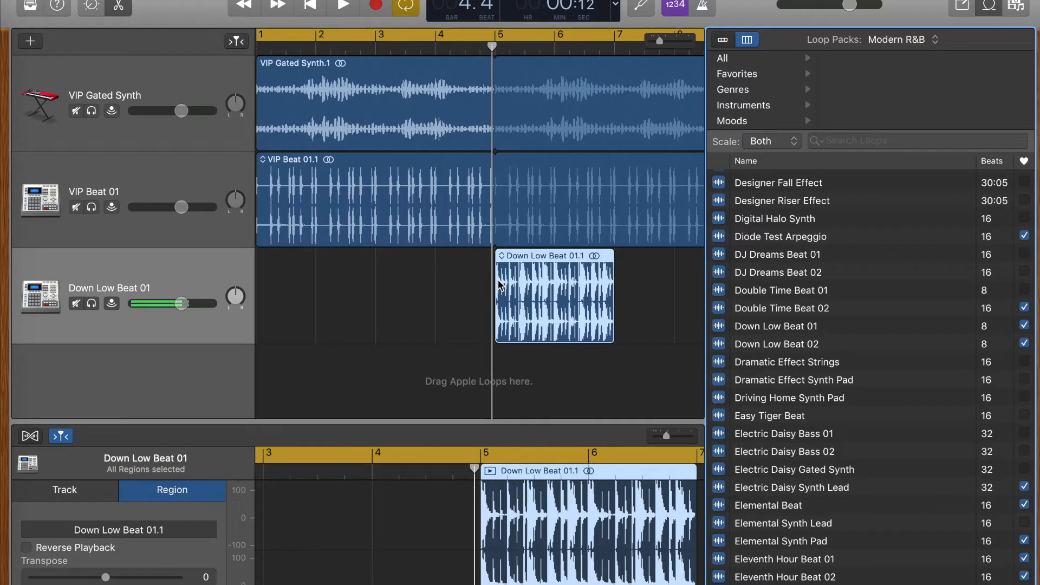
# Step: Loop the Down Low Beat 01 region once more so that it extends to bar 9
pyautogui.hscroll(5, 499, 285)
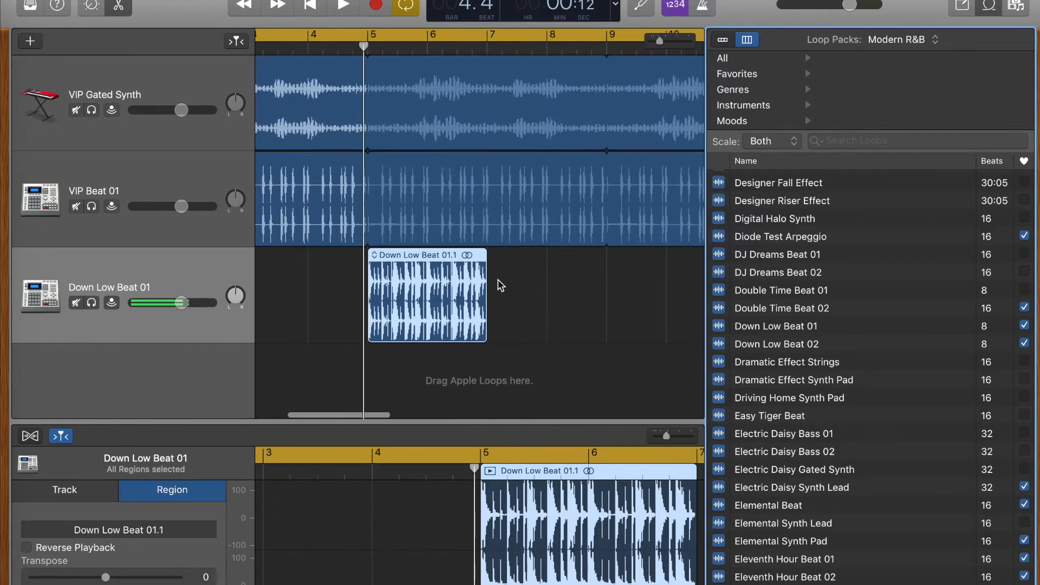
pyautogui.moveTo(423, 256); pyautogui.dragTo(543, 272)
pyautogui.hscroll(-4, 376, 339)
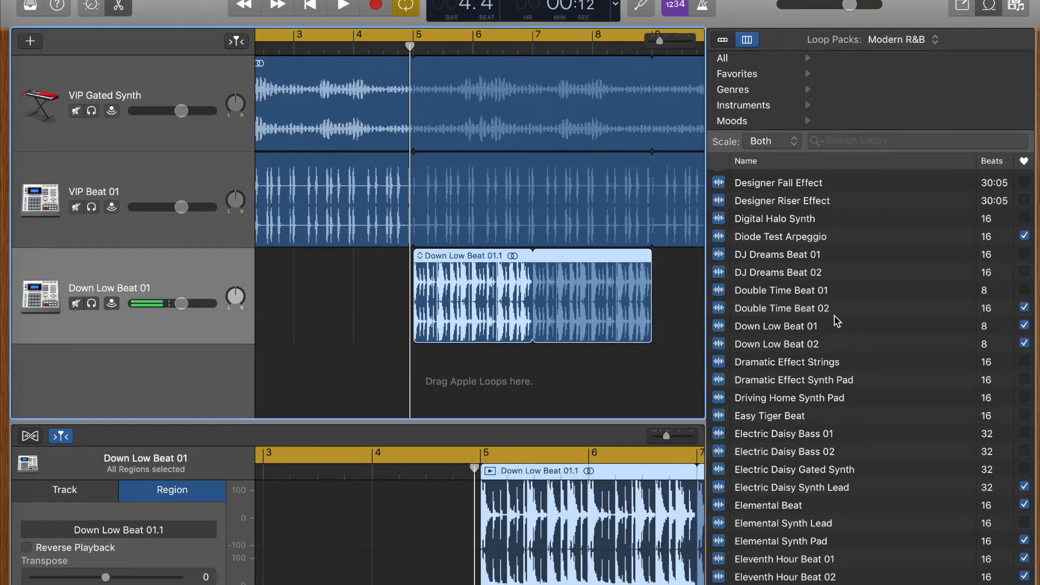
# Step: Set the loop pack back to Hip Hop and browse its full loop list
pyautogui.click(908, 40)
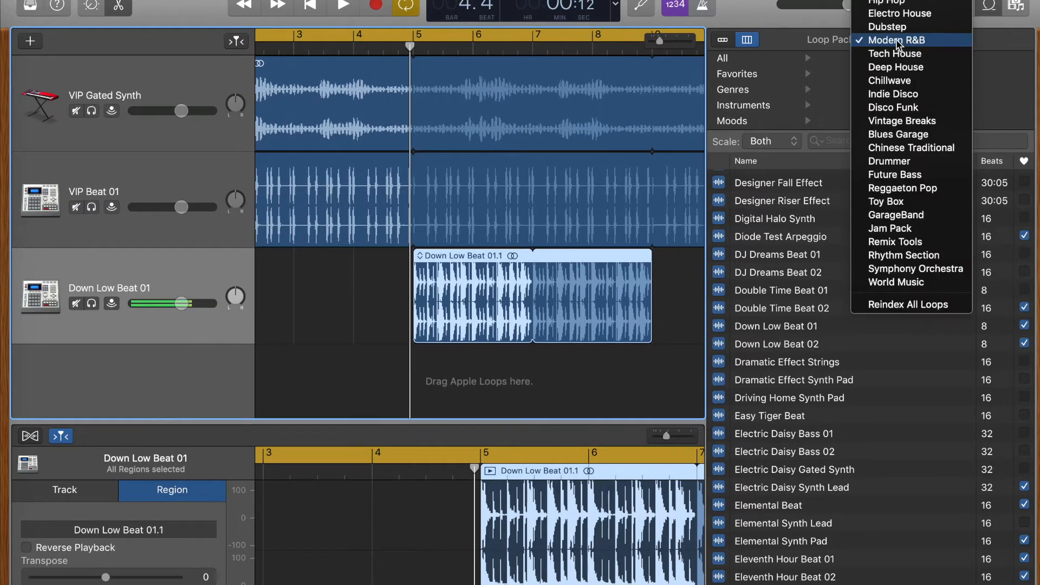
pyautogui.click(893, 3)
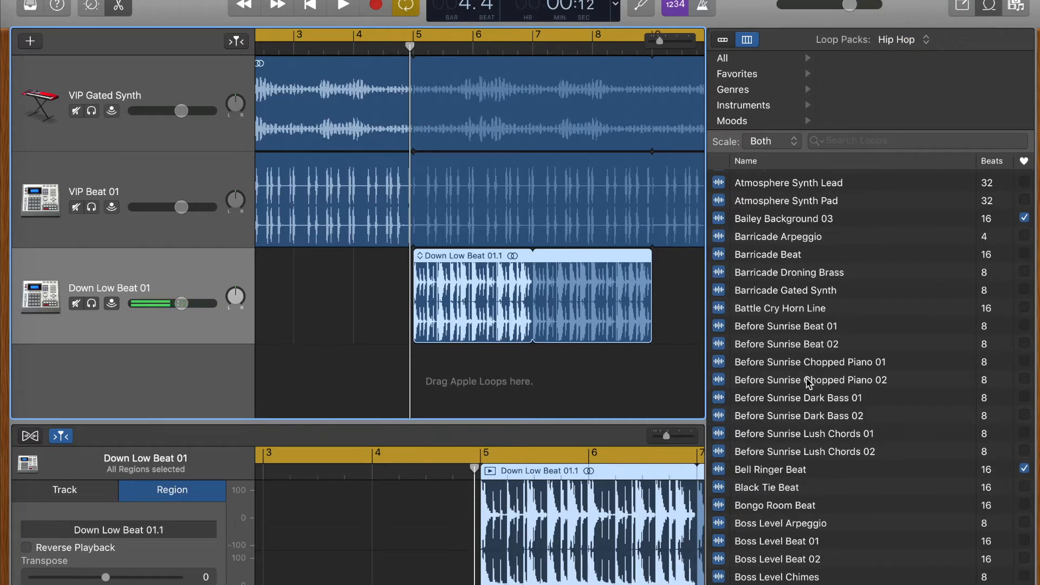
pyautogui.scroll(-20, 808, 383)
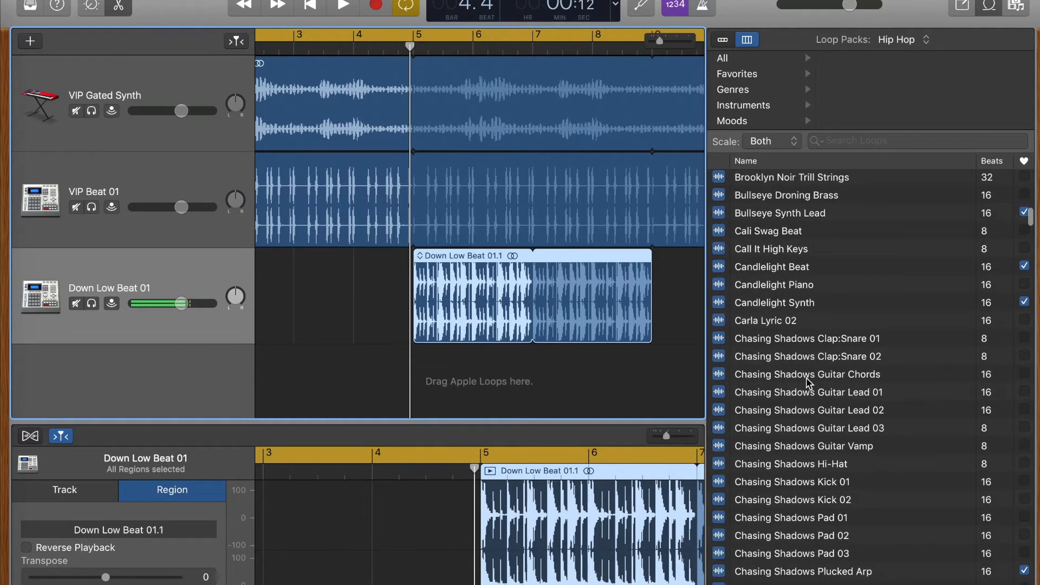
pyautogui.scroll(-20, 808, 383)
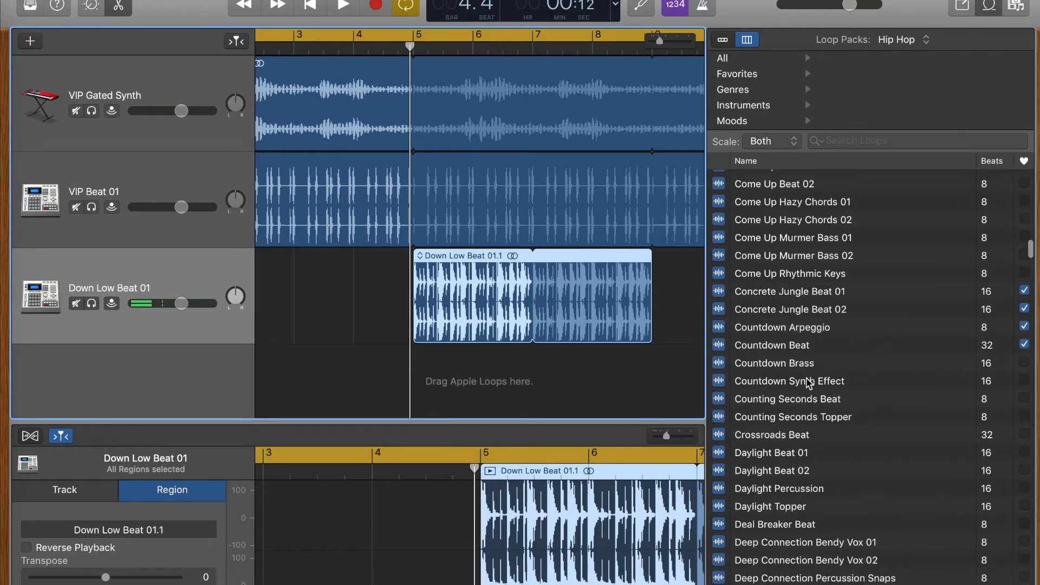
pyautogui.scroll(-20, 808, 383)
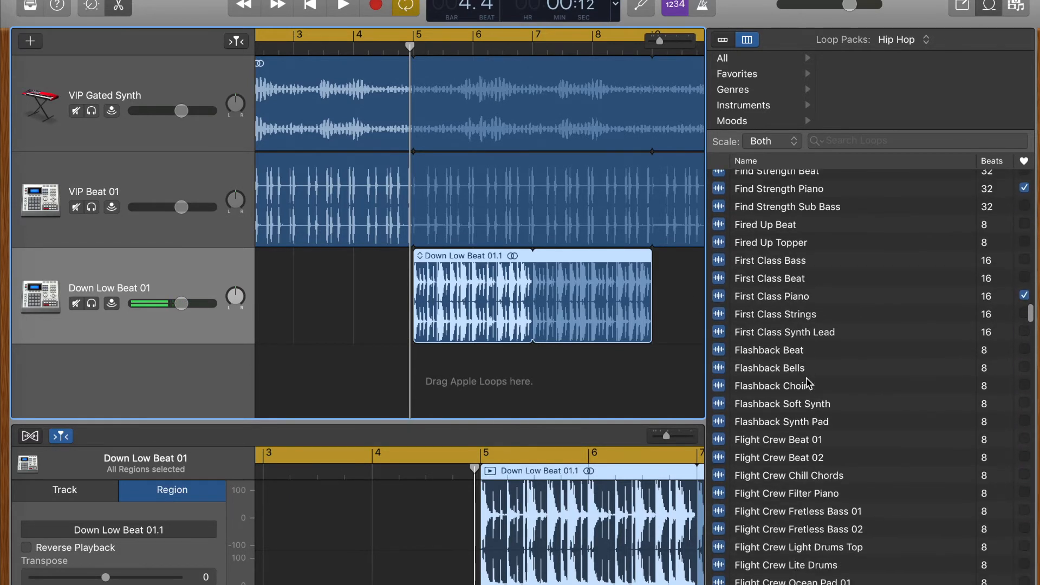
pyautogui.scroll(-20, 808, 383)
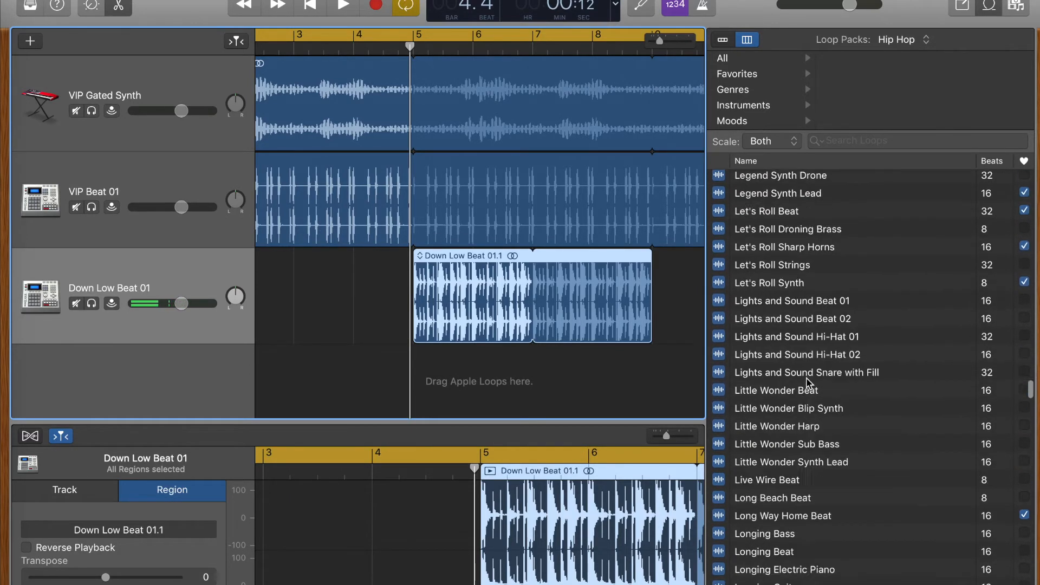
# Step: From the Hip Hop favorites, preview True Love Beat 01 and add it to a new bottom track, starting about midway through bar 2
pyautogui.click(737, 73)
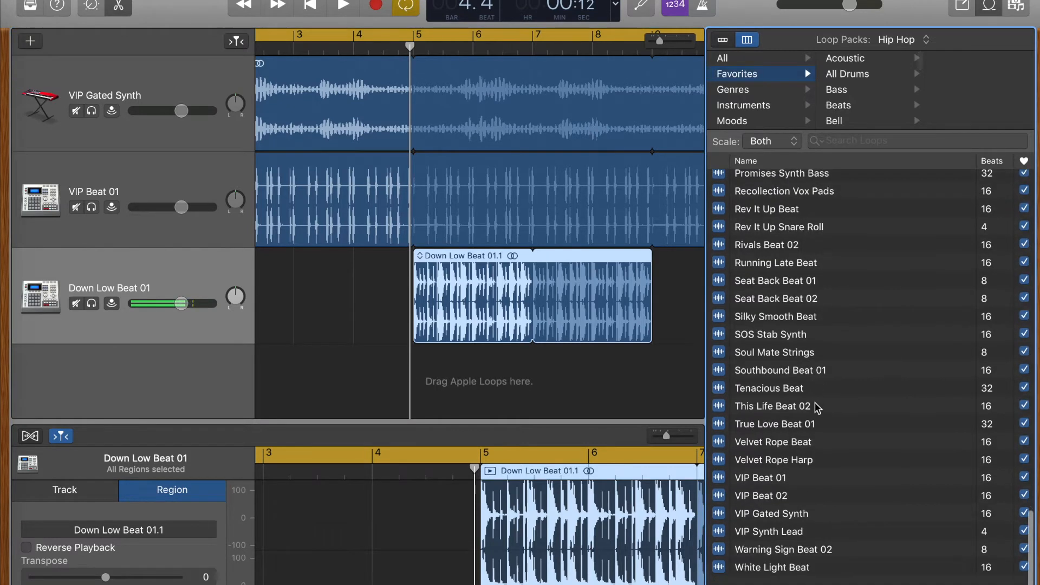
pyautogui.scroll(1, 815, 402)
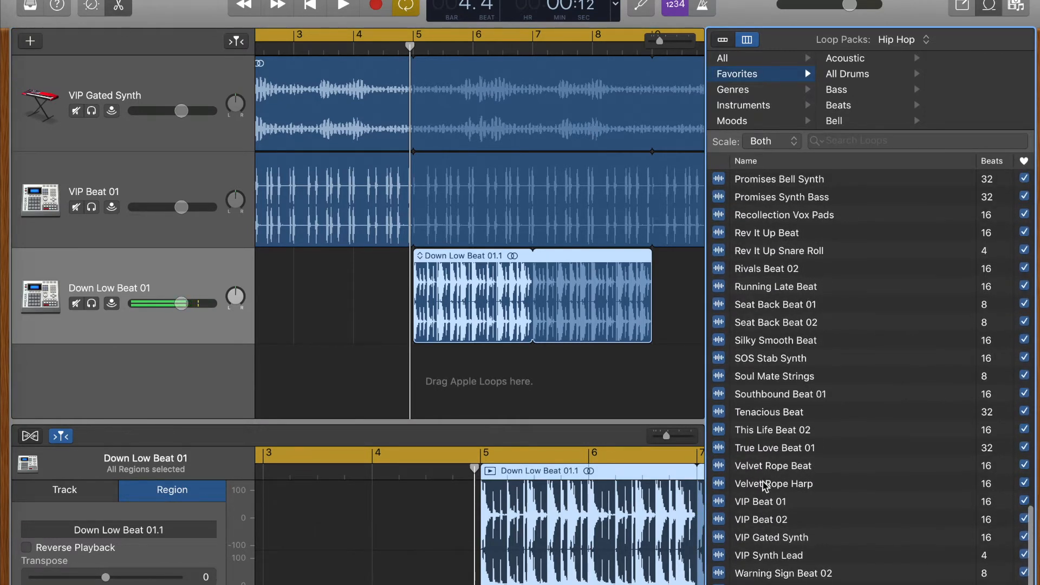
pyautogui.click(719, 448)
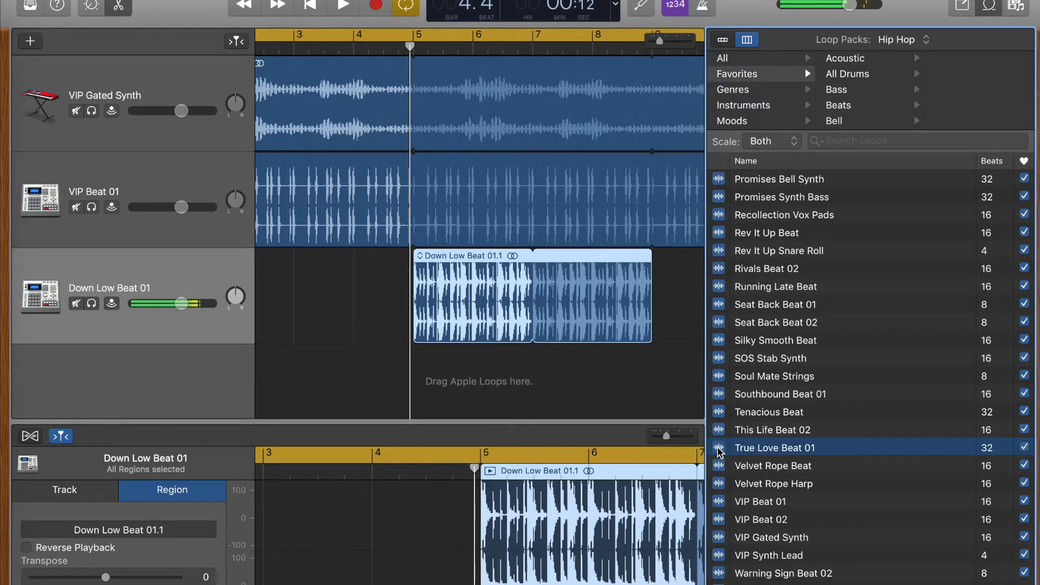
pyautogui.moveTo(719, 452); pyautogui.dragTo(267, 369)
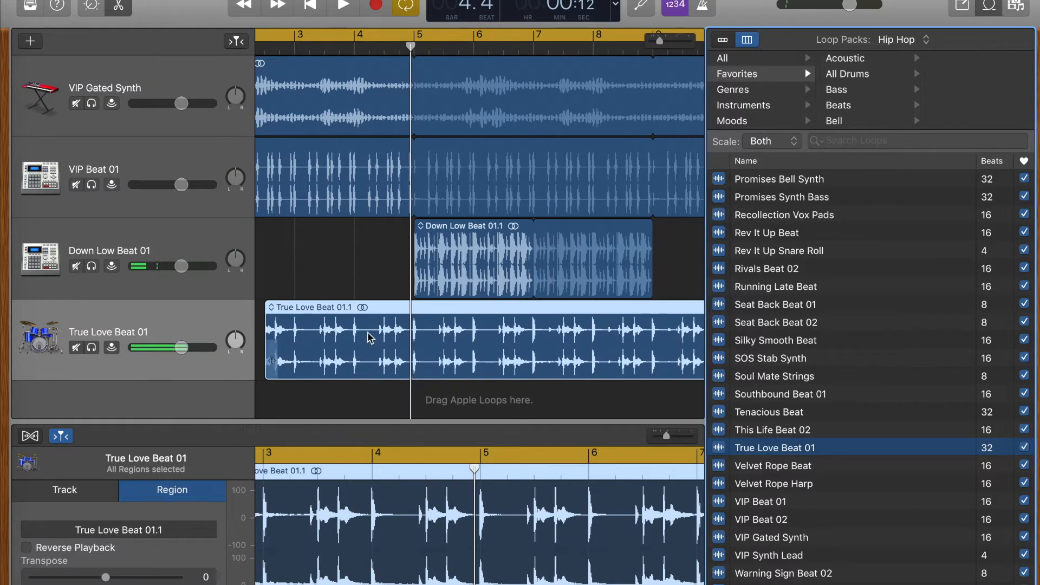
# Step: Move the True Love Beat 01 region to the third track at bar 1 and the Down Low Beat 01 region to the fourth at bar 5
pyautogui.hscroll(5, 463, 348)
pyautogui.moveTo(301, 237); pyautogui.dragTo(642, 239)
pyautogui.hscroll(-5, 457, 362)
pyautogui.moveTo(455, 364); pyautogui.dragTo(286, 239)
pyautogui.hscroll(4, 568, 379)
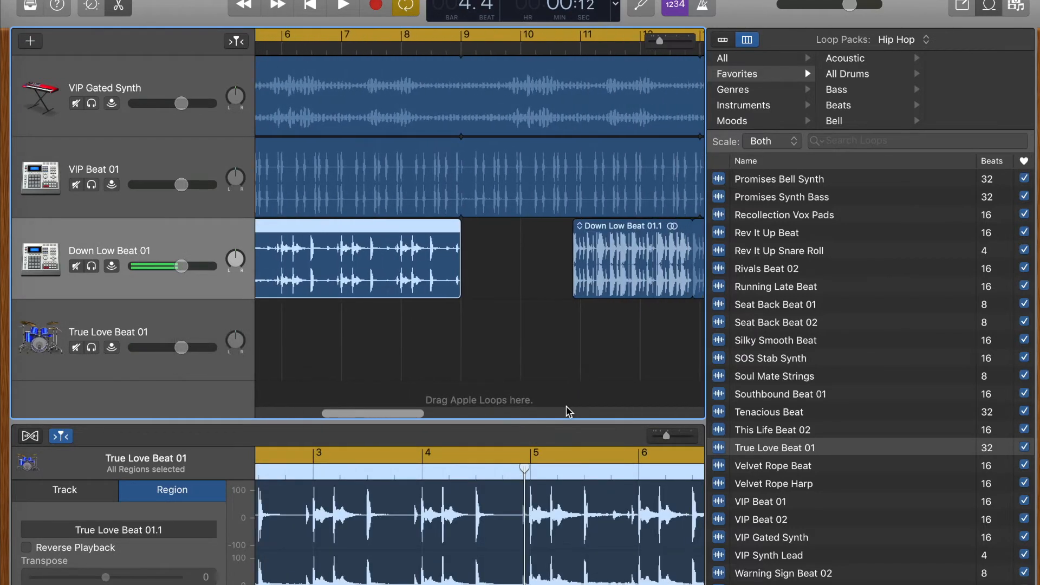
pyautogui.moveTo(665, 229); pyautogui.dragTo(335, 327)
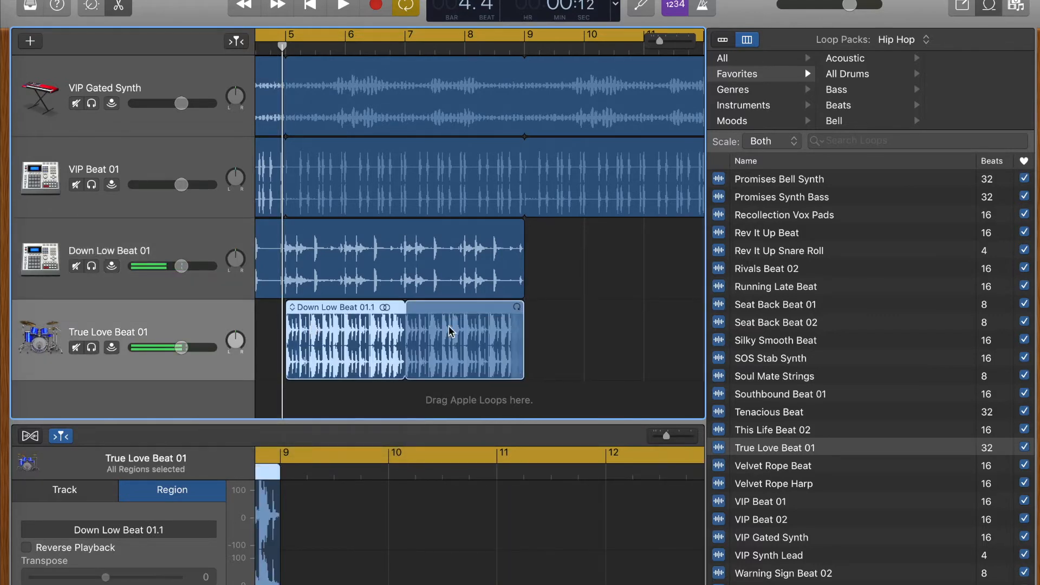
pyautogui.hscroll(-5, 449, 330)
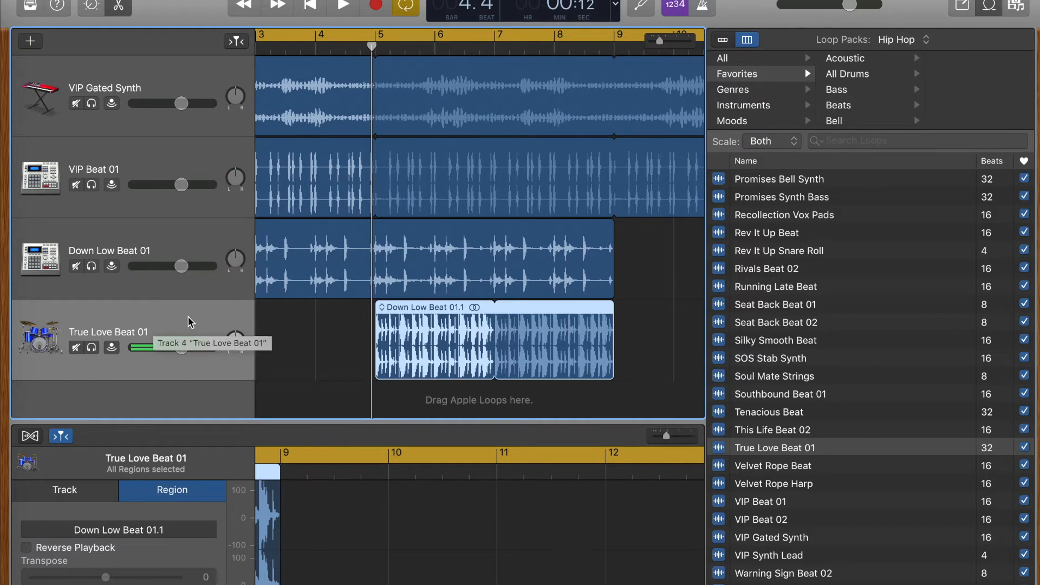
# Step: Move the True Love Beat 01 track above the Down Low Beat 01 track and back below it
pyautogui.moveTo(188, 321); pyautogui.dragTo(189, 238)
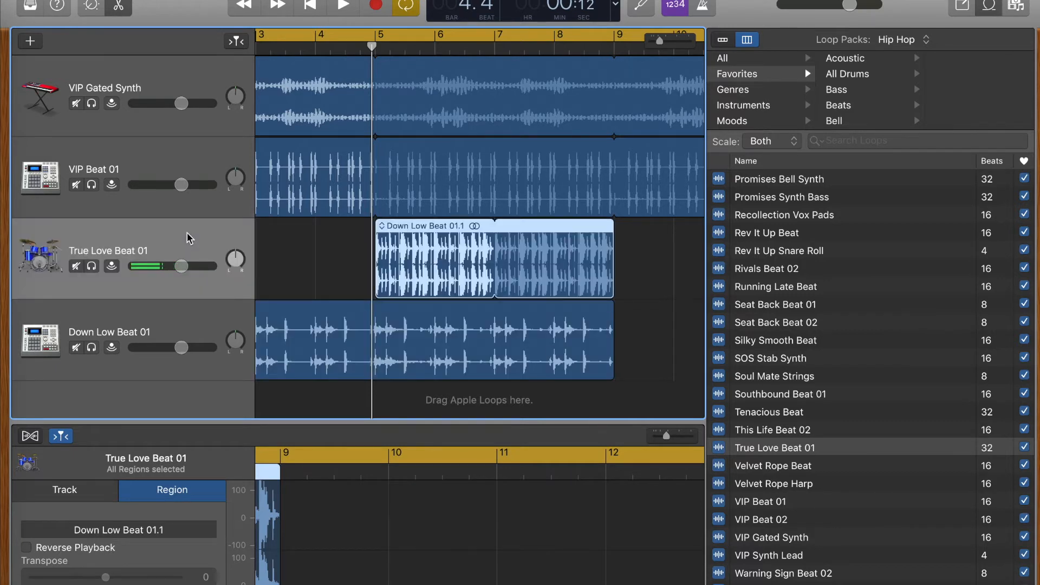
pyautogui.moveTo(188, 238); pyautogui.dragTo(187, 346)
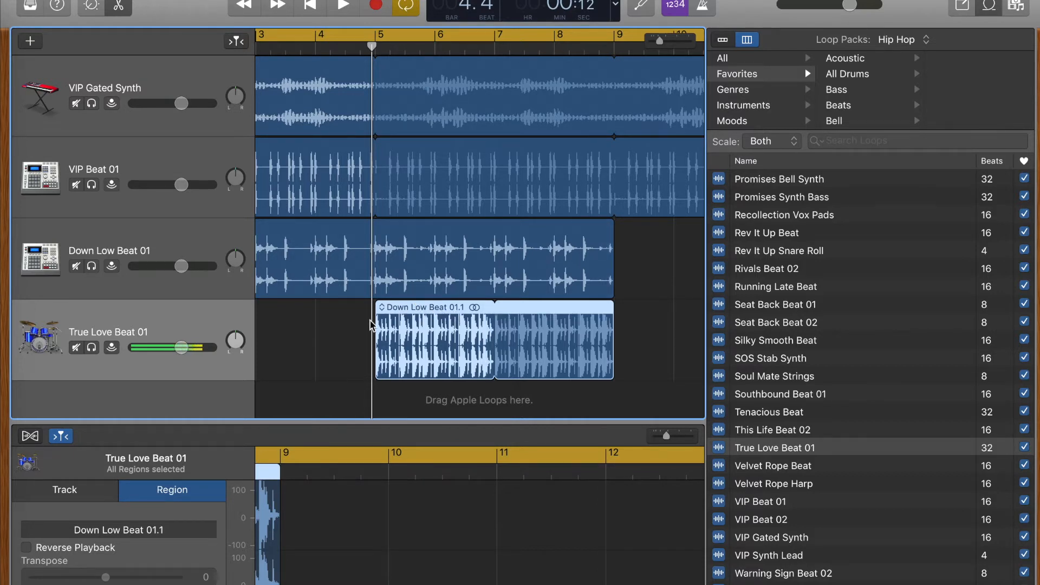
# Step: Loop the True Love Beat 01 region on the third track so that it extends to bar 11
pyautogui.hscroll(-5, 413, 353)
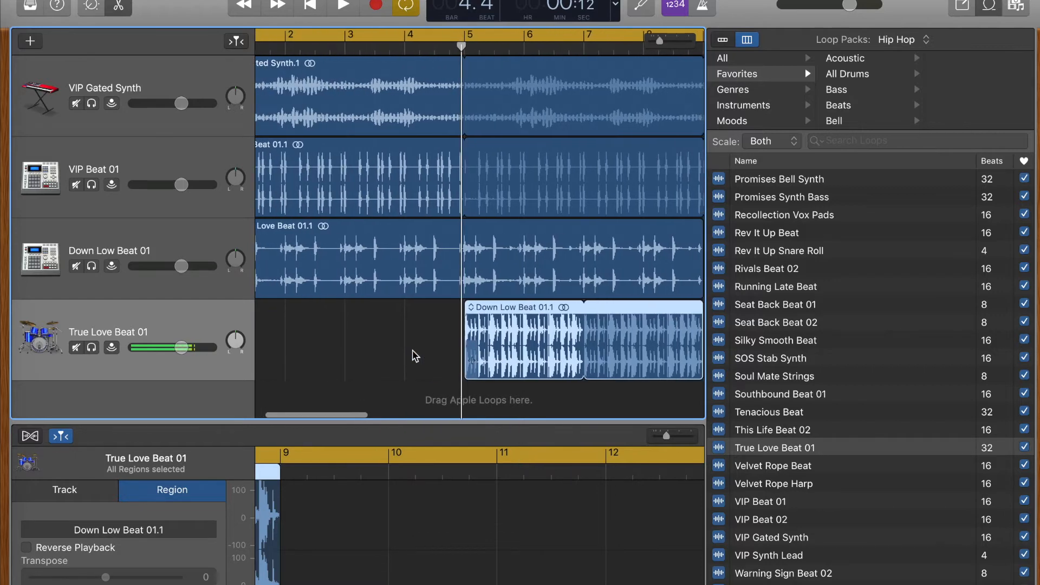
pyautogui.hscroll(10, 414, 354)
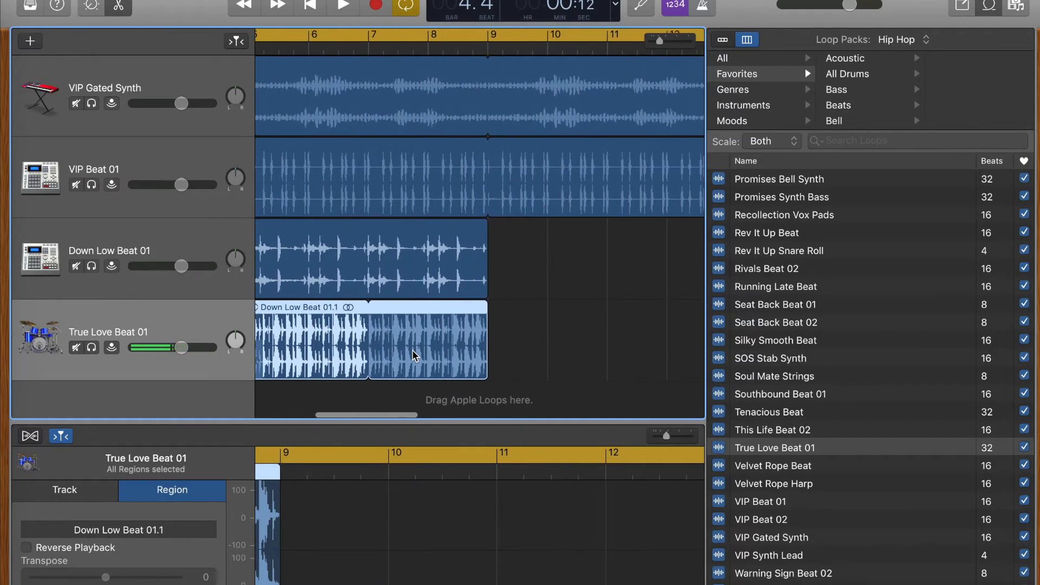
pyautogui.moveTo(440, 222); pyautogui.dragTo(564, 244)
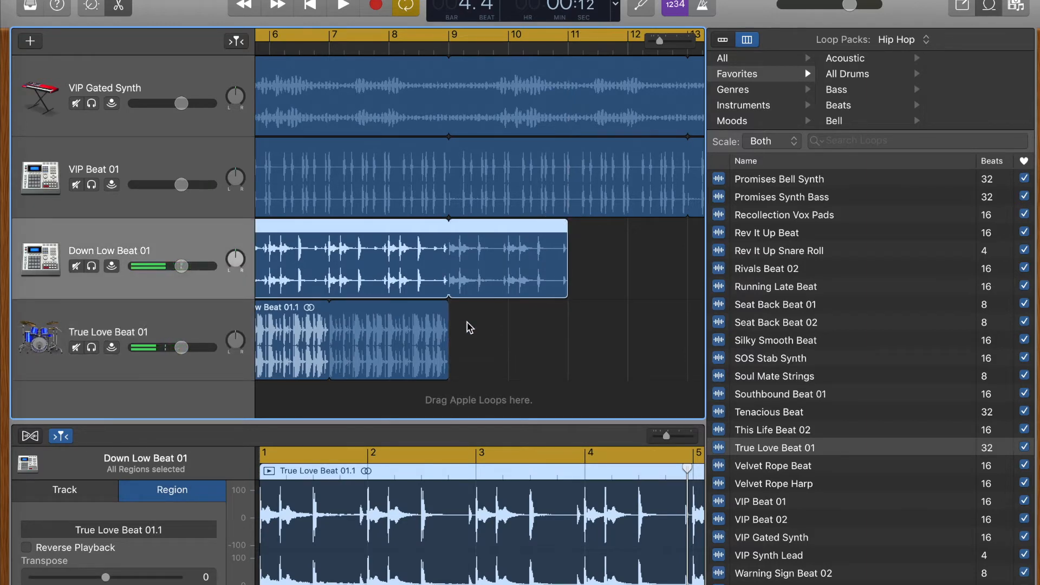
pyautogui.hscroll(-2, 467, 327)
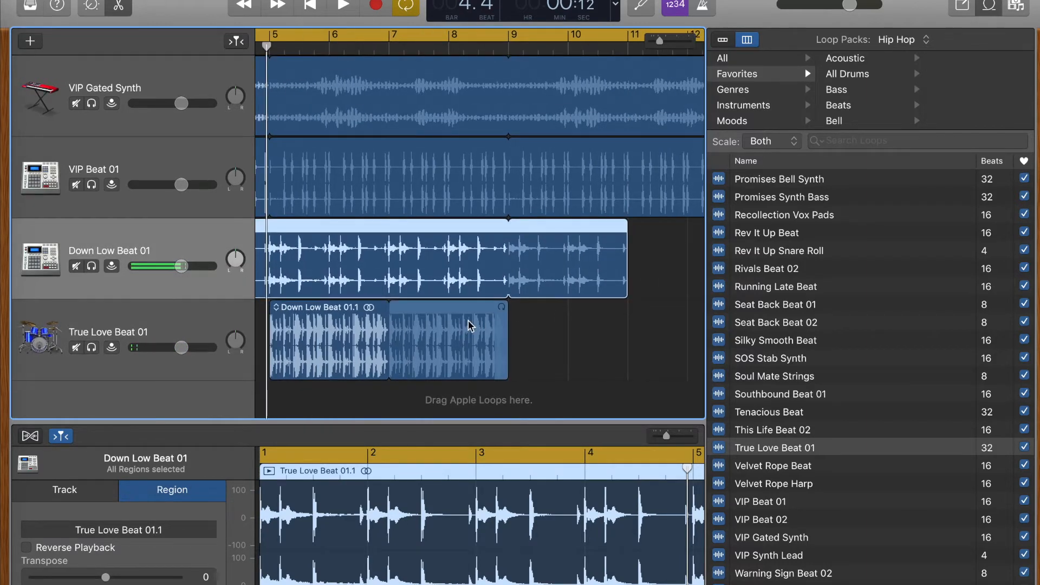
pyautogui.moveTo(507, 312)
pyautogui.mouseDown()
pyautogui.moveTo(569, 319)
pyautogui.moveTo(512, 320)
pyautogui.mouseUp()
pyautogui.hscroll(-2, 418, 355)
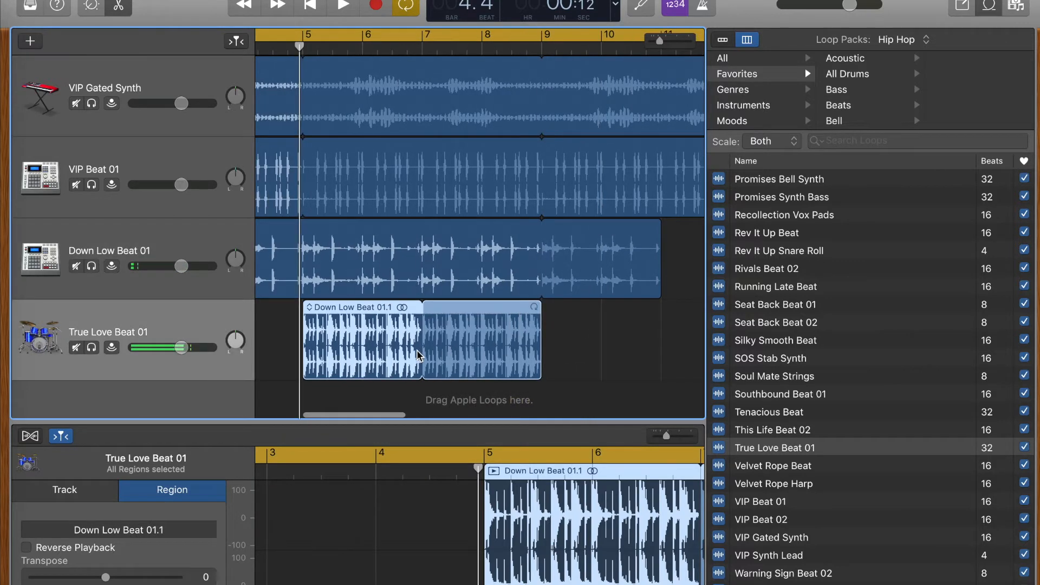
pyautogui.hscroll(-5, 448, 343)
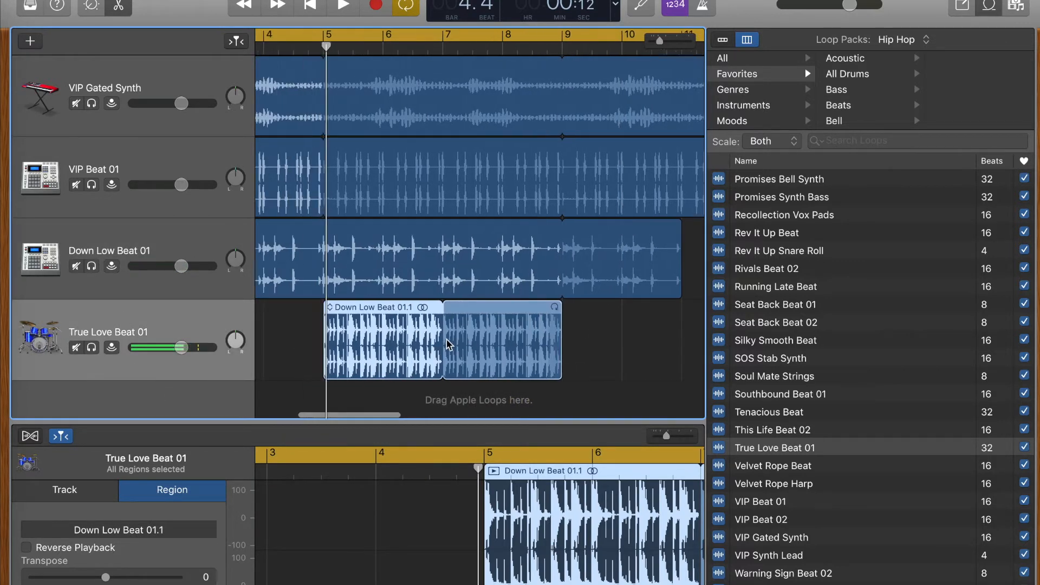
pyautogui.hscroll(6, 449, 343)
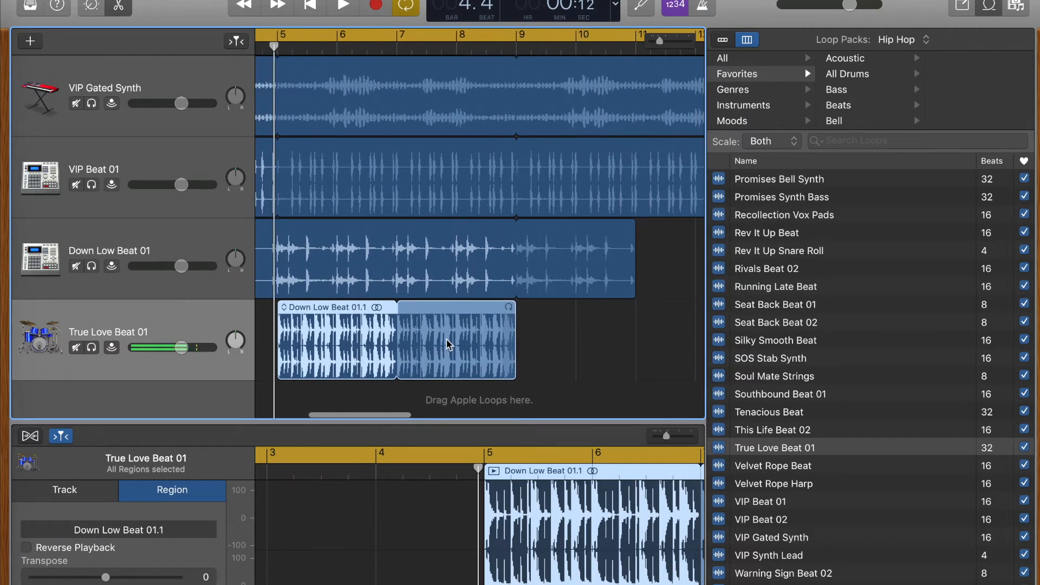
# Step: Play the arrangement from bar 1 until the Down Low Beat 01 region has come in, stopping in bar 6
pyautogui.hscroll(-8, 454, 342)
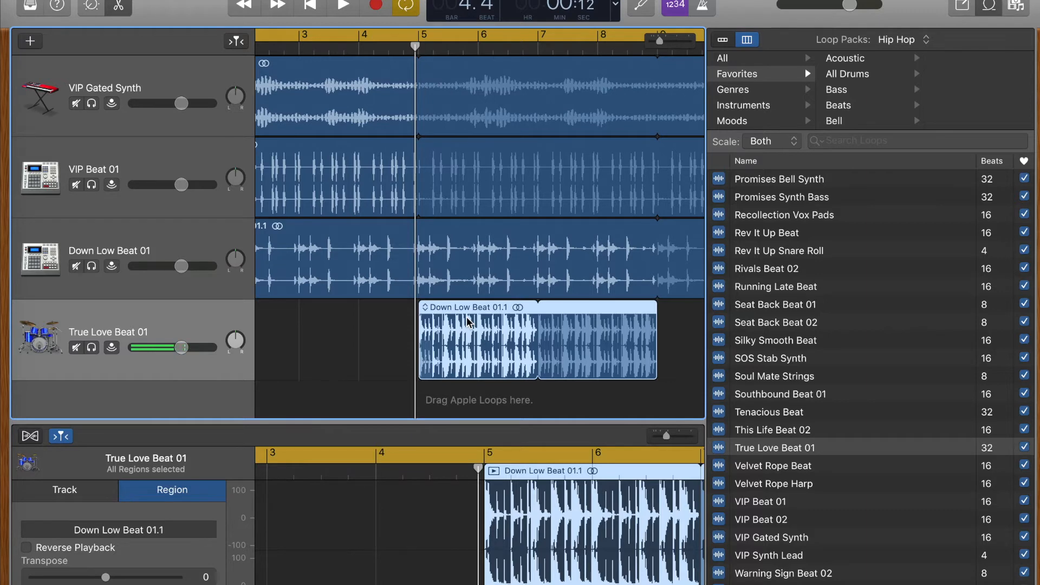
pyautogui.hscroll(-5, 467, 321)
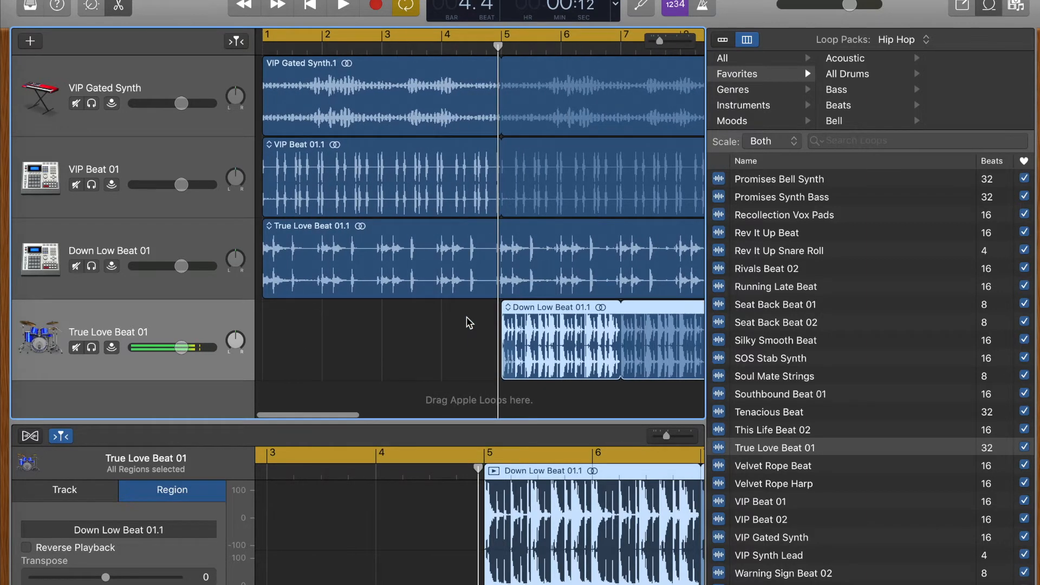
pyautogui.press('Return')
pyautogui.press('space')
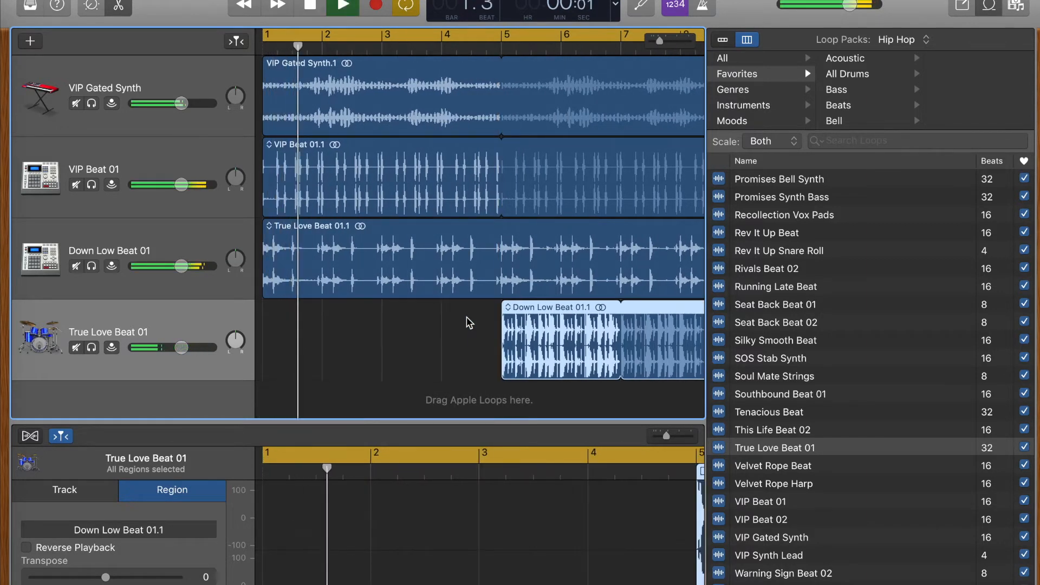
pyautogui.hscroll(1, 469, 323)
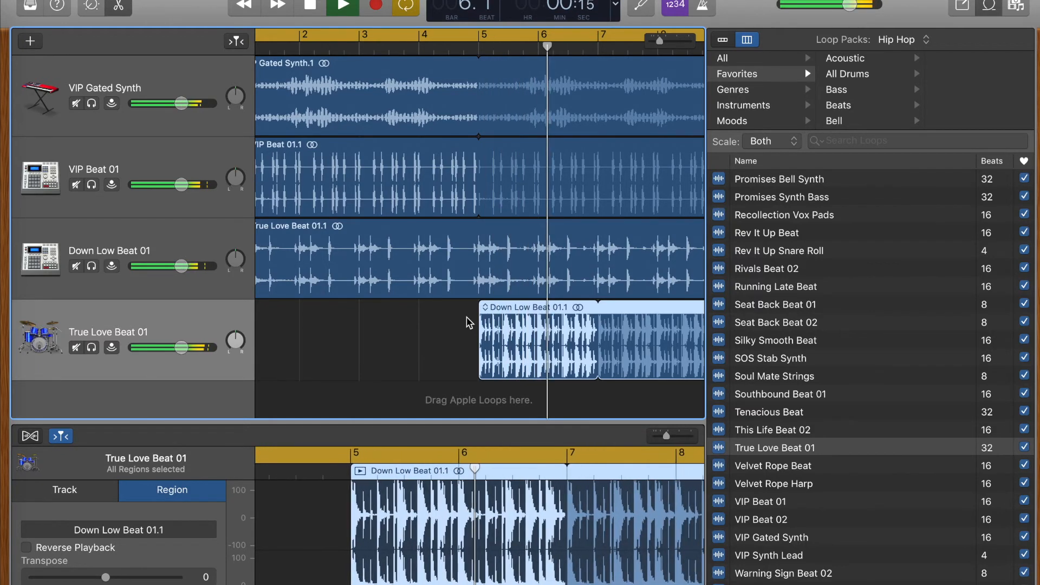
pyautogui.press('space')
pyautogui.hscroll(2, 467, 323)
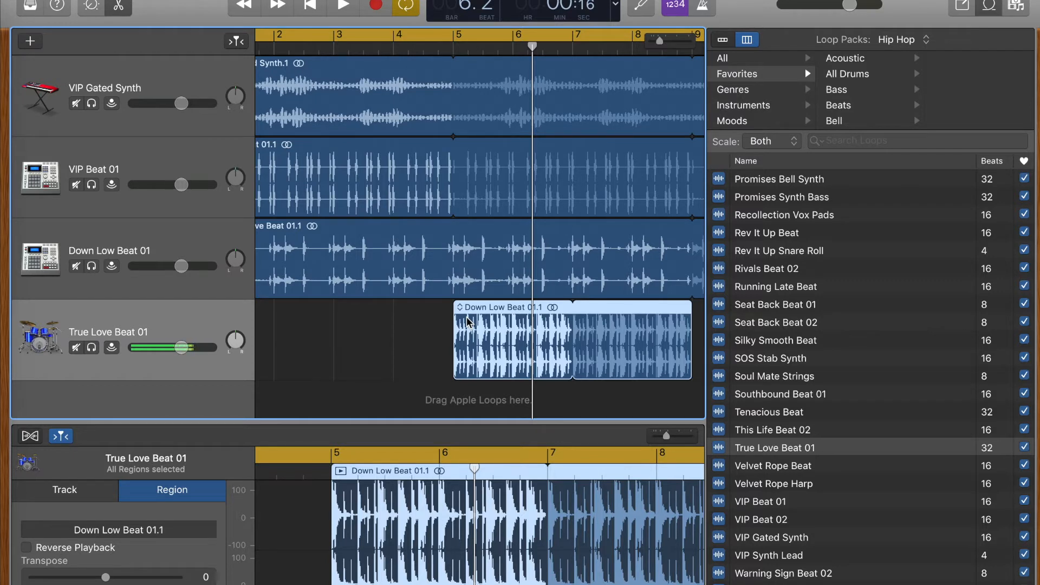
pyautogui.scroll(-1, 467, 319)
pyautogui.scroll(1, 467, 319)
pyautogui.scroll(-1, 504, 254)
pyautogui.scroll(1, 503, 254)
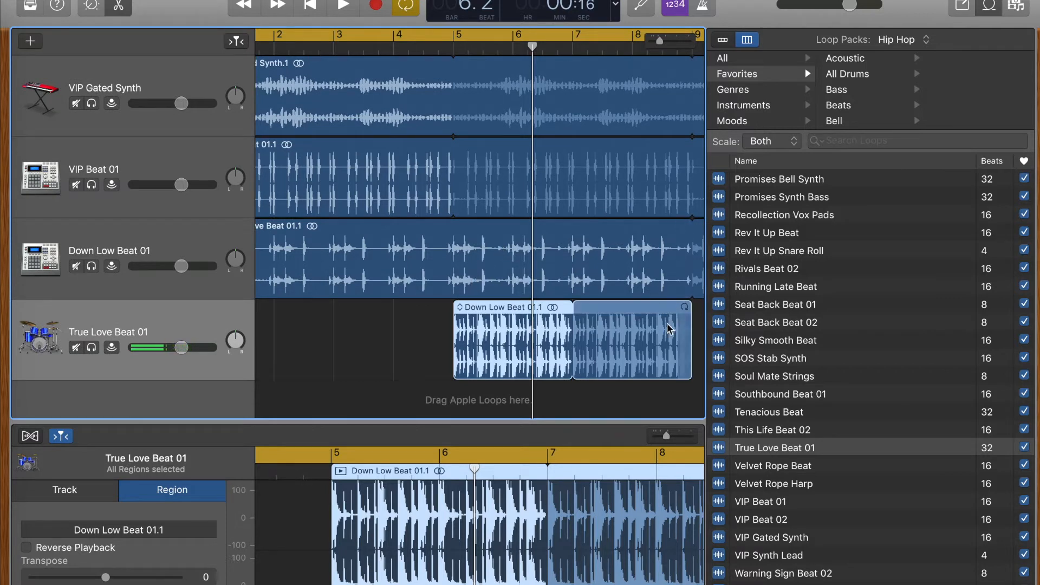
pyautogui.scroll(-2, 817, 474)
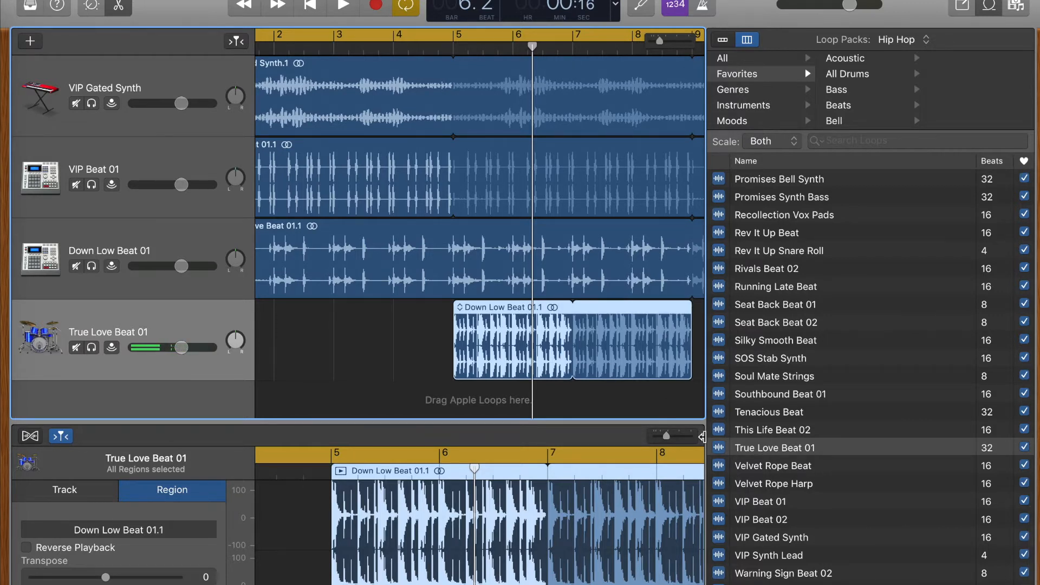
# Step: From the Hip Hop favorites, preview Velvet Rope Beat and Velvet Rope Harp, and add Velvet Rope Harp to a new bottom track at bar 5
pyautogui.click(718, 467)
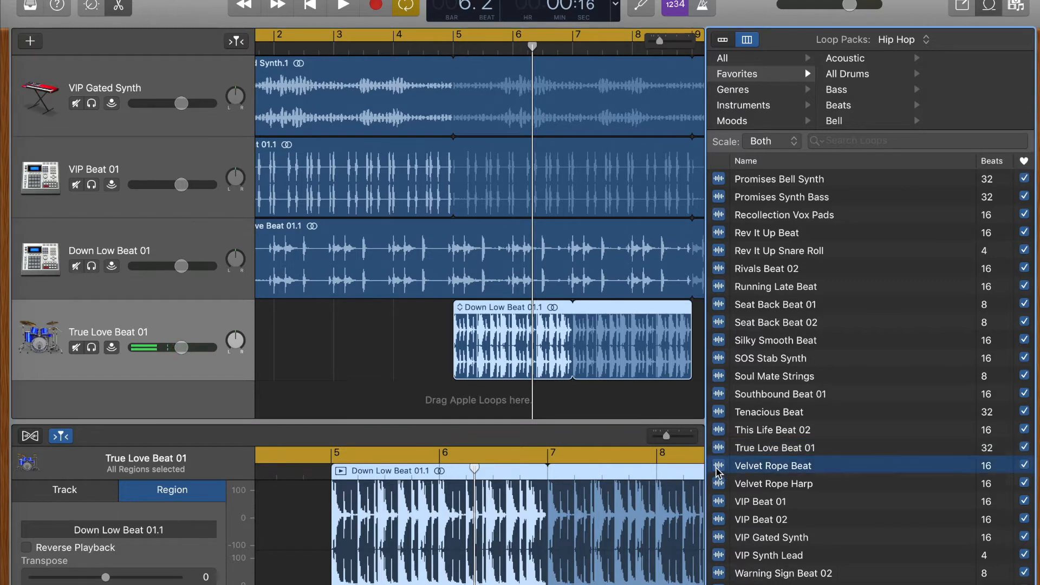
pyautogui.click(719, 485)
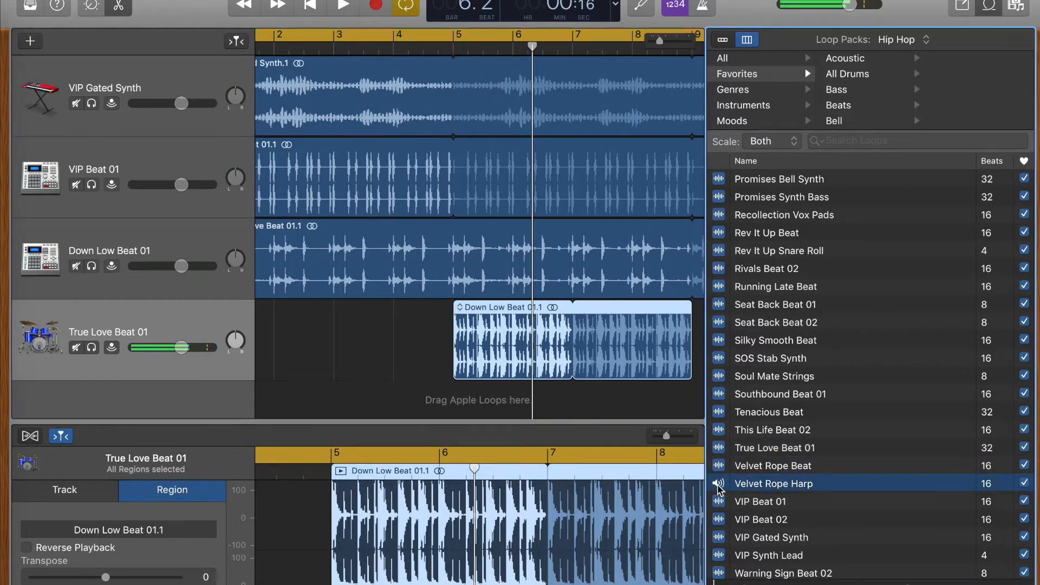
pyautogui.moveTo(718, 486); pyautogui.dragTo(454, 388)
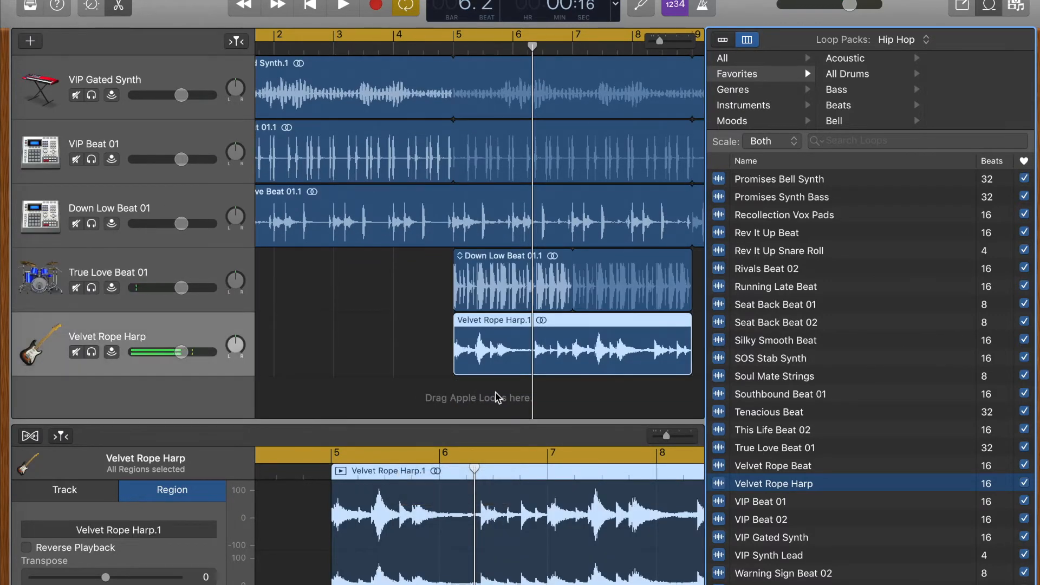
# Step: Play the arrangement from the beginning to the end of bar 8 to hear Velvet Rope Harp with the beats
pyautogui.hscroll(5, 596, 379)
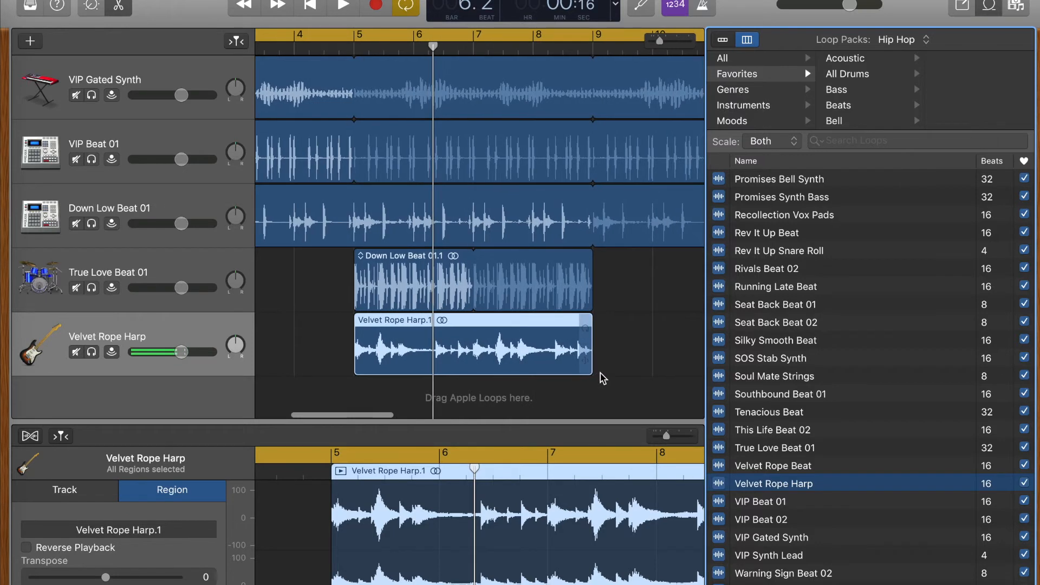
pyautogui.hscroll(-2, 603, 378)
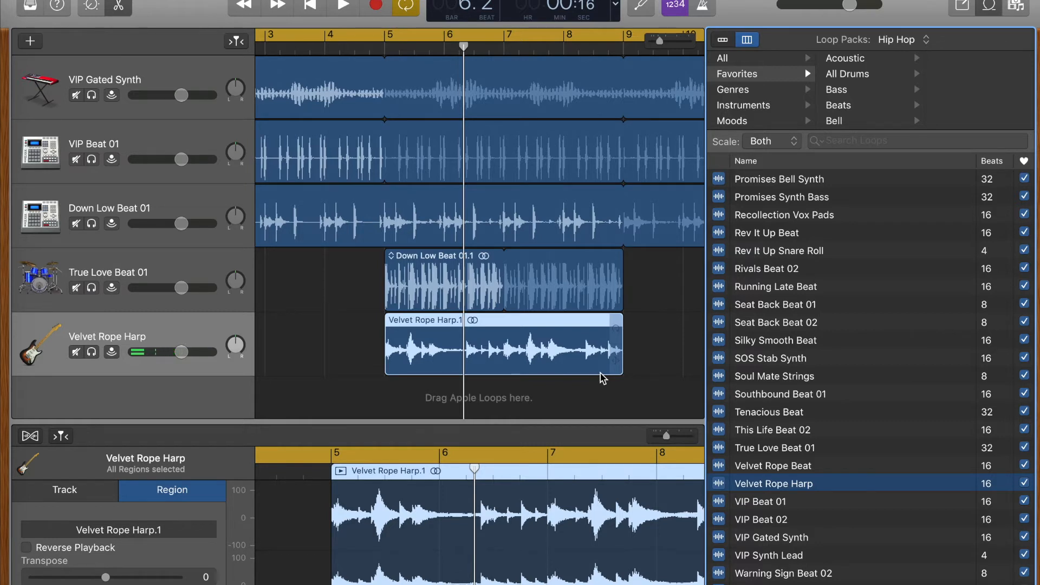
pyautogui.press('Return')
pyautogui.press('space')
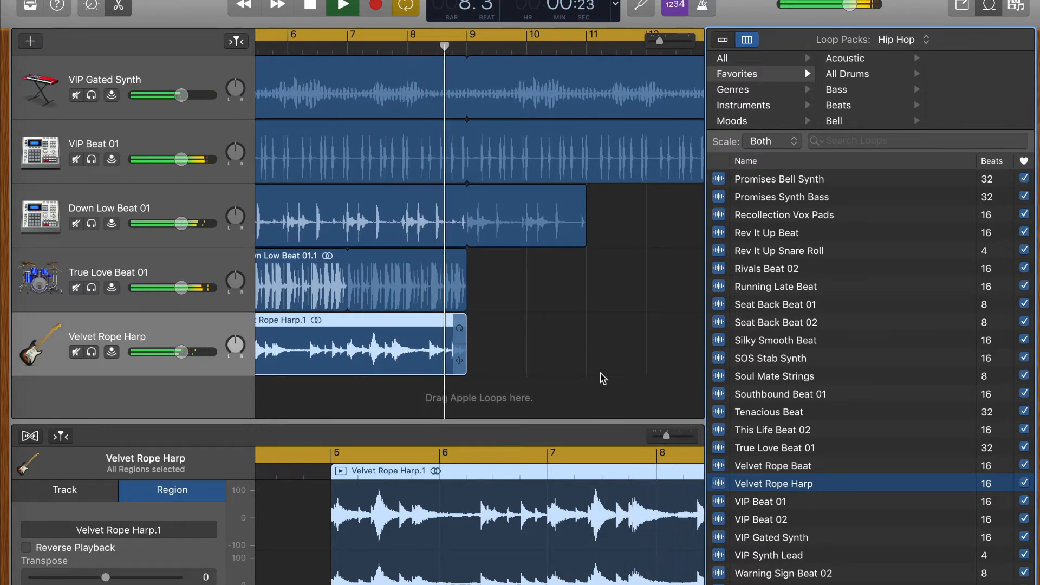
pyautogui.press('space')
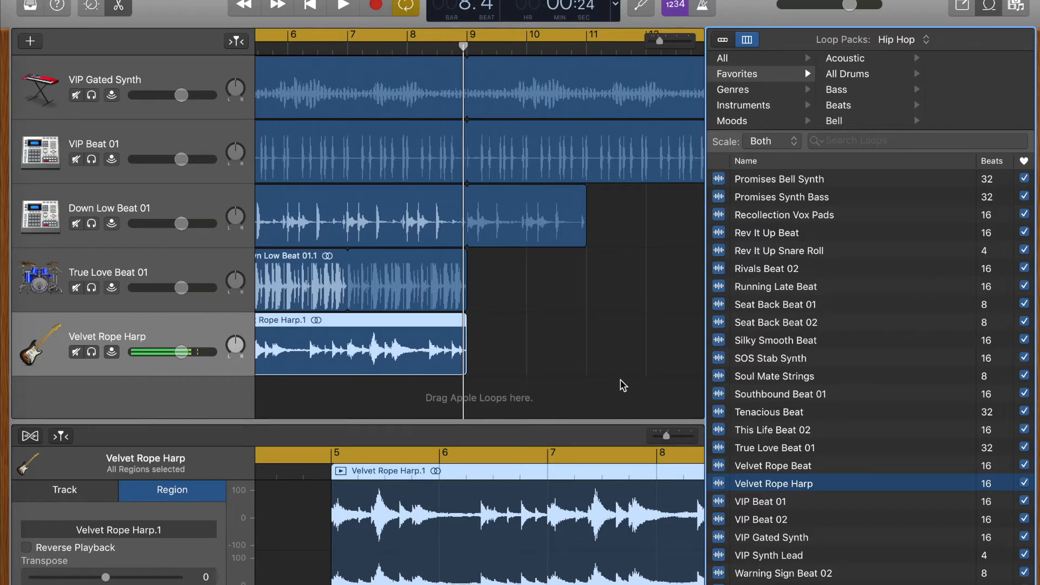
# Step: Replay all five tracks from bar 1 and stop playback just before bar 9, where the harp region ends
pyautogui.hscroll(-5, 623, 386)
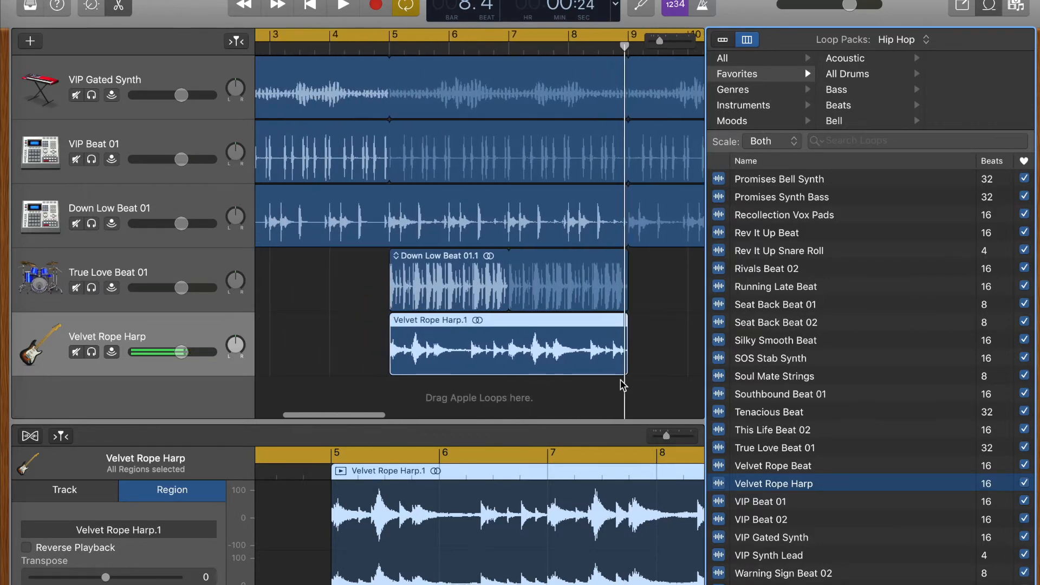
pyautogui.press('Return')
pyautogui.press('space')
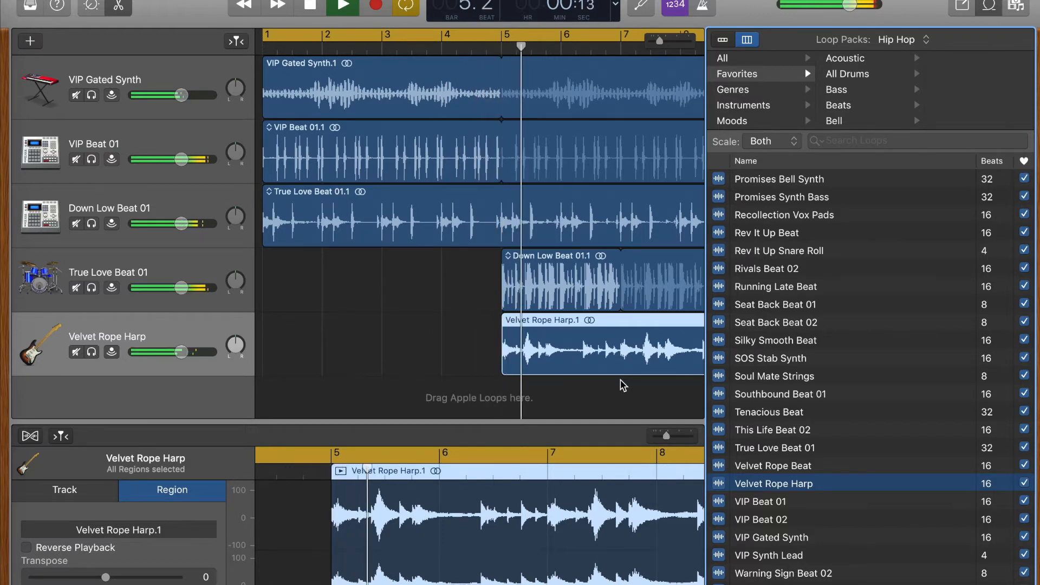
pyautogui.hscroll(2, 623, 386)
pyautogui.hscroll(2, 623, 385)
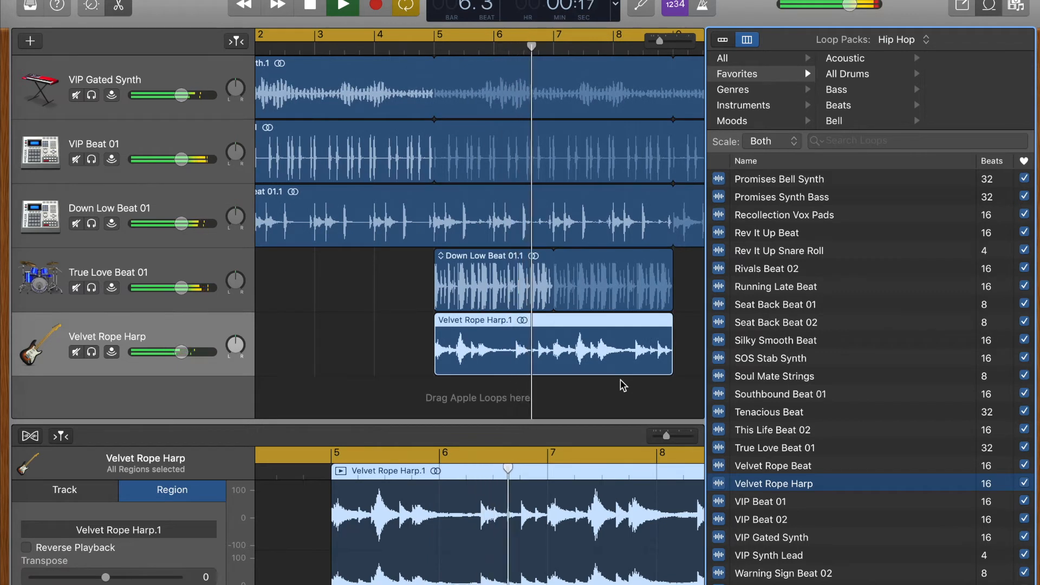
pyautogui.hscroll(2, 624, 386)
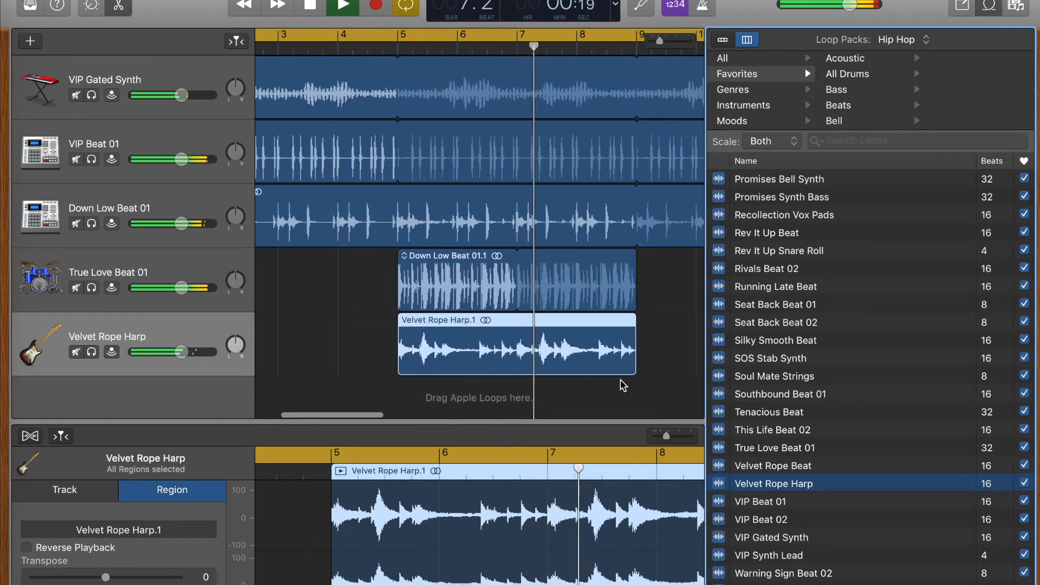
pyautogui.hscroll(2, 623, 385)
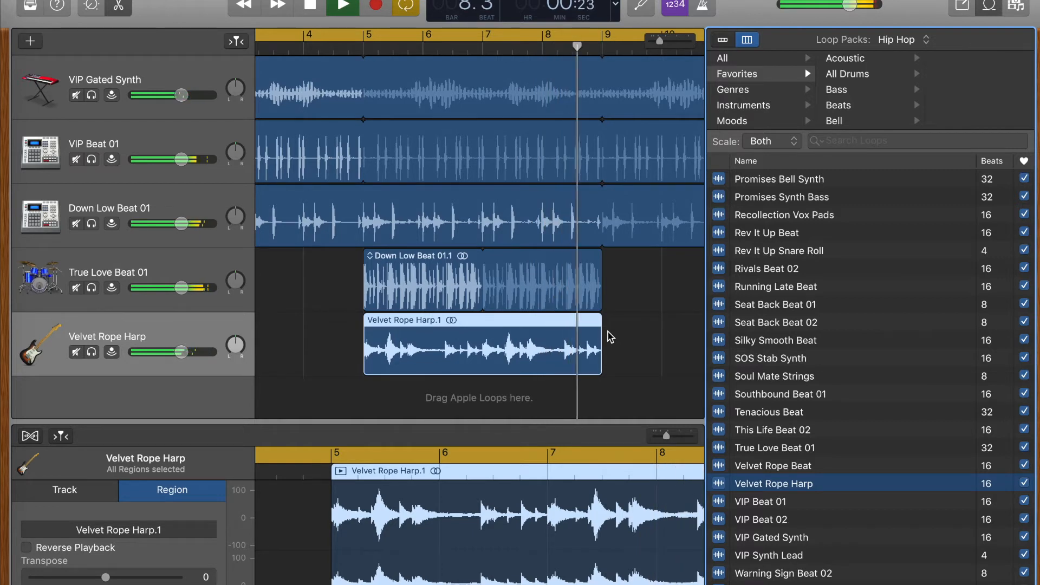
pyautogui.press('space')
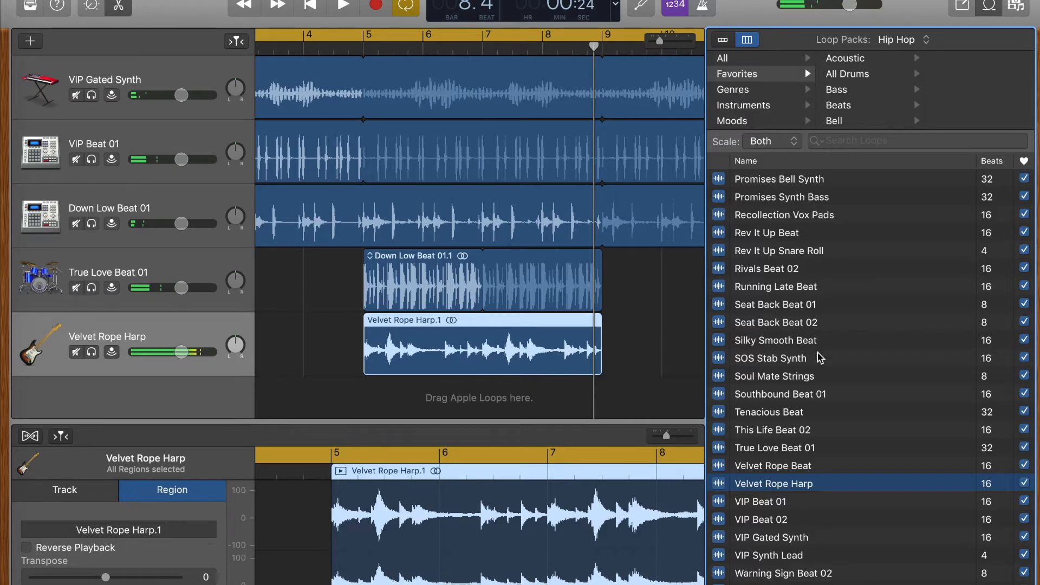
# Step: Return to the start of the Hip Hop favorites list and switch the loop pack to Modern R&B
pyautogui.scroll(10, 820, 358)
pyautogui.scroll(20, 819, 358)
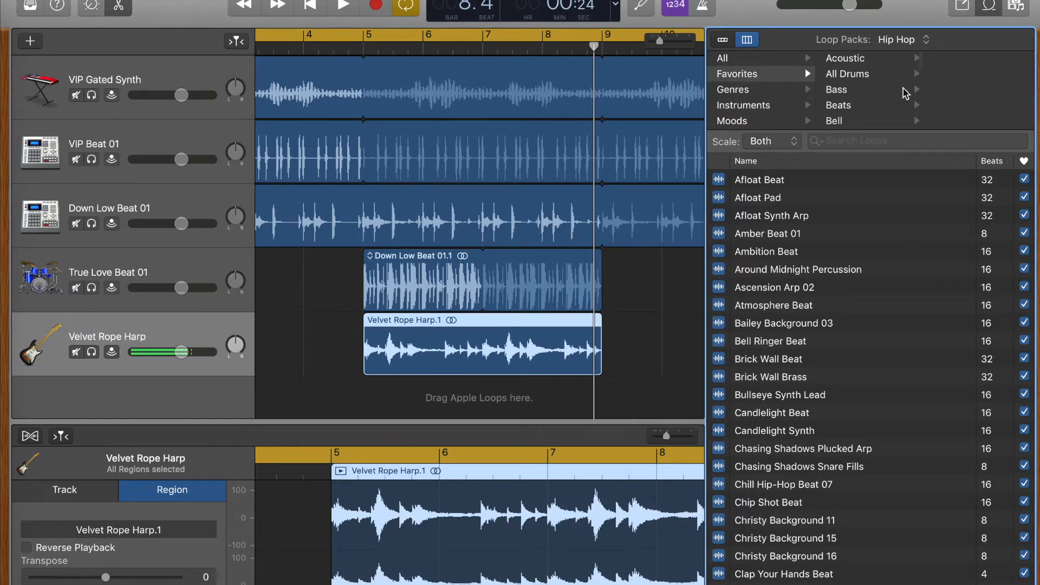
pyautogui.click(906, 42)
pyautogui.click(906, 80)
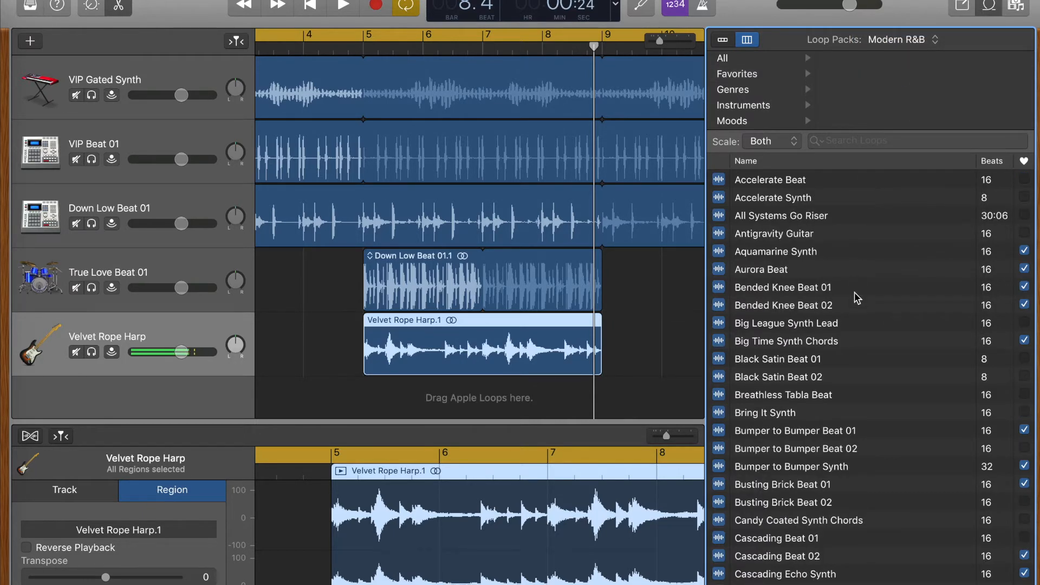
# Step: Look through the Modern R&B loops, from Accelerate Beat down past Herald Synth Chords, for another loop to layer in
pyautogui.scroll(-3, 854, 293)
pyautogui.scroll(-15, 857, 297)
pyautogui.scroll(-10, 856, 297)
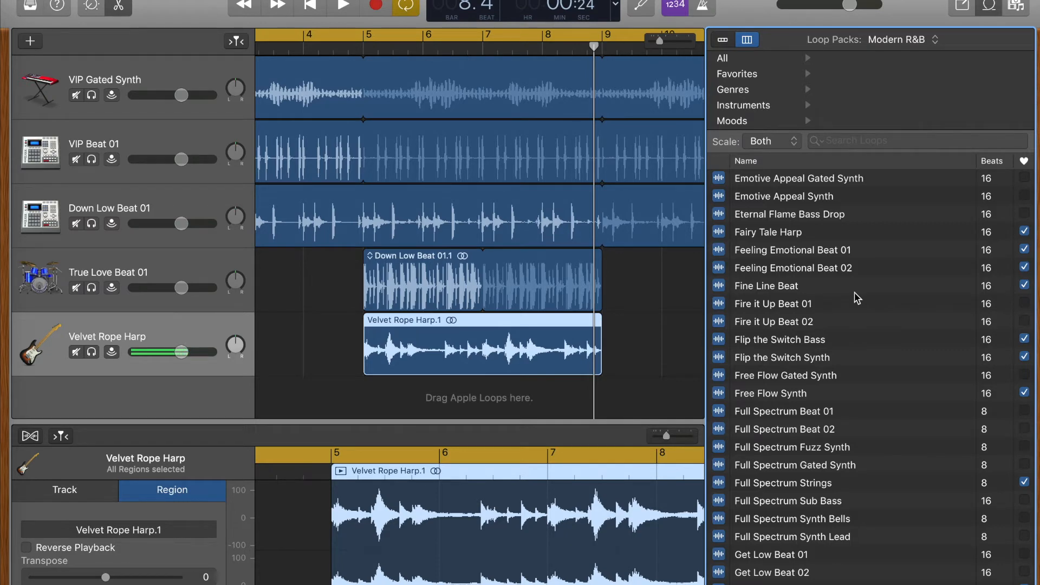
pyautogui.scroll(-5, 857, 298)
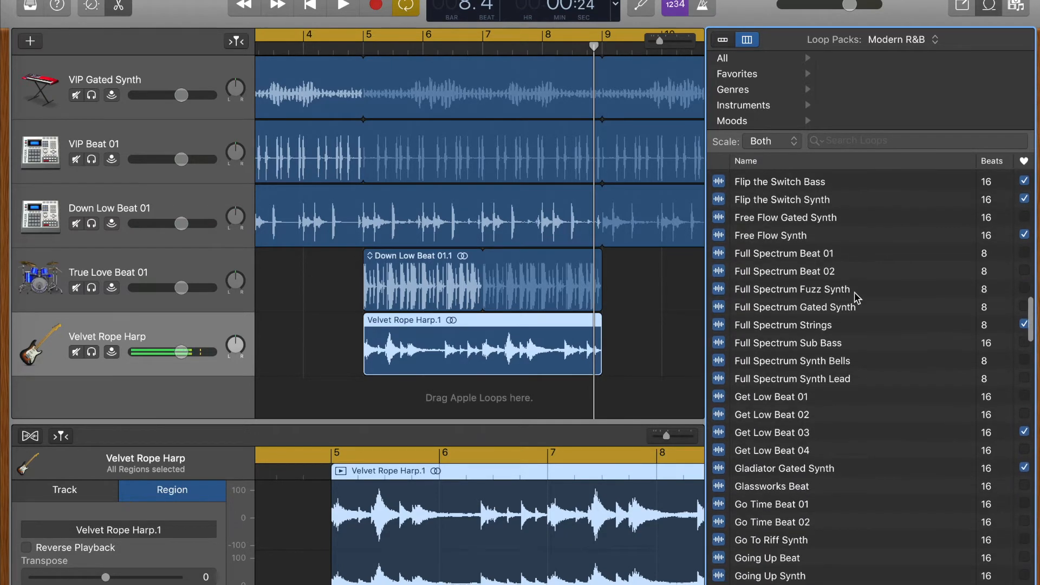
pyautogui.scroll(10, 857, 298)
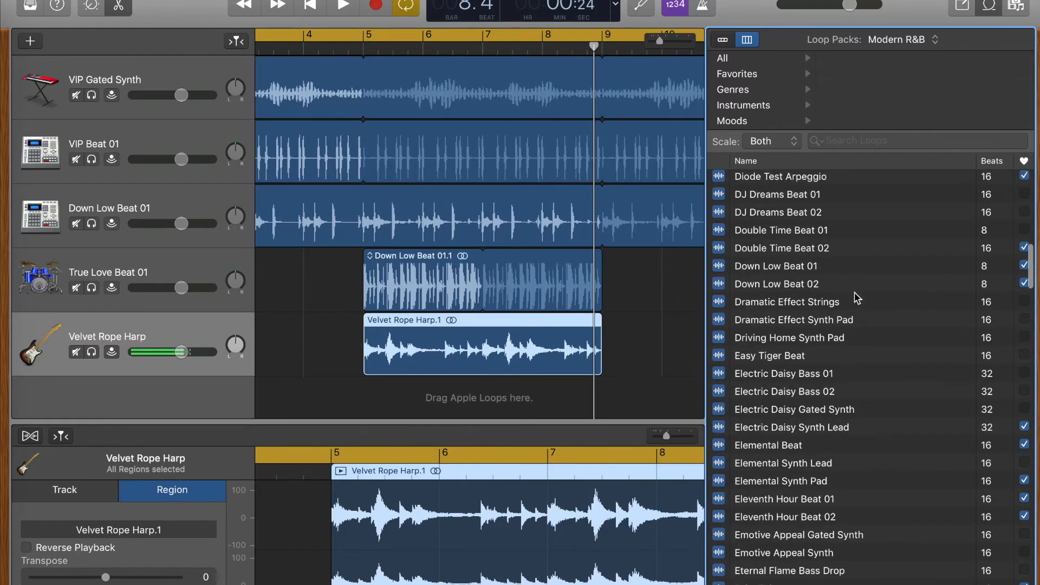
pyautogui.scroll(-10, 857, 298)
pyautogui.scroll(-5, 857, 298)
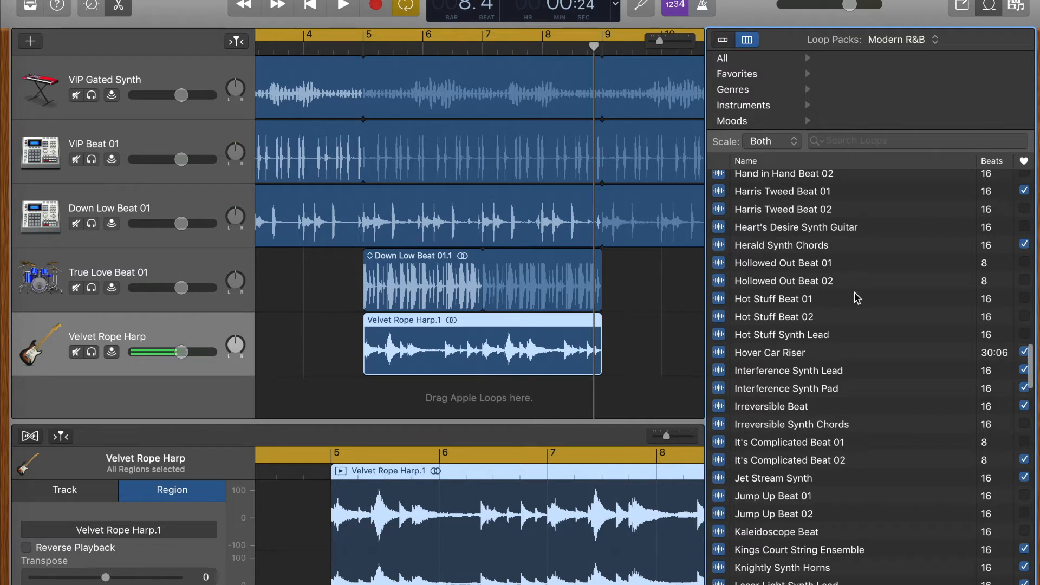
pyautogui.scroll(-2, 857, 298)
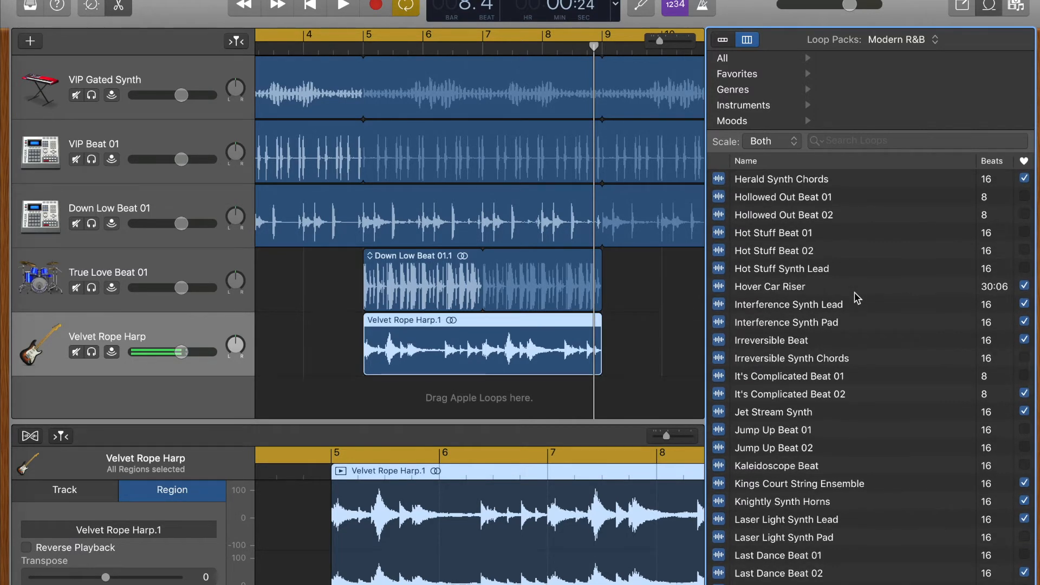
pyautogui.scroll(-1, 857, 298)
pyautogui.scroll(3, 857, 298)
pyautogui.scroll(3, 857, 298)
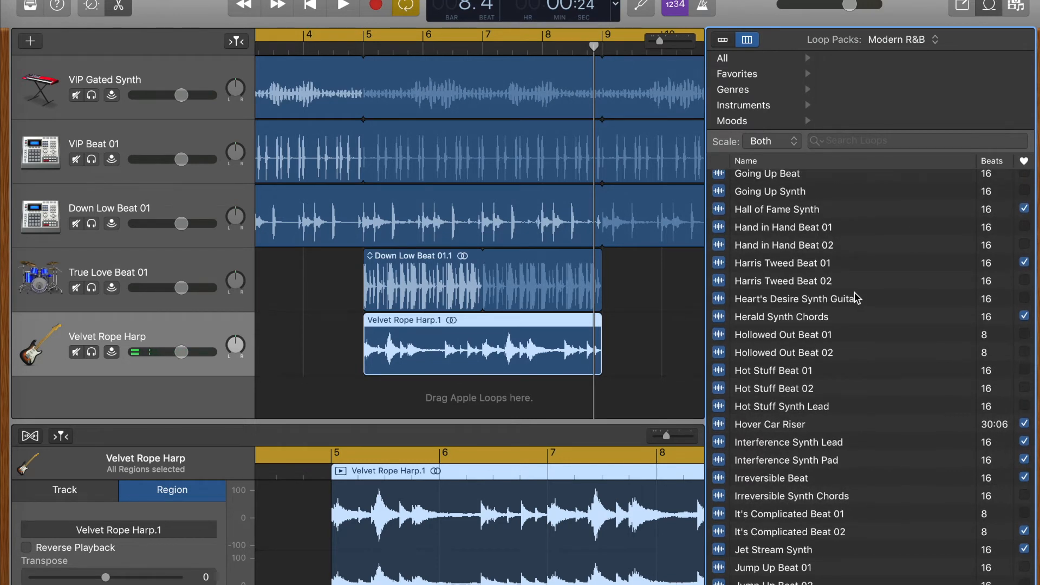
# Step: Preview Herald Synth Chords and add it to a new bottom track starting at bar 11
pyautogui.hscroll(5, 633, 324)
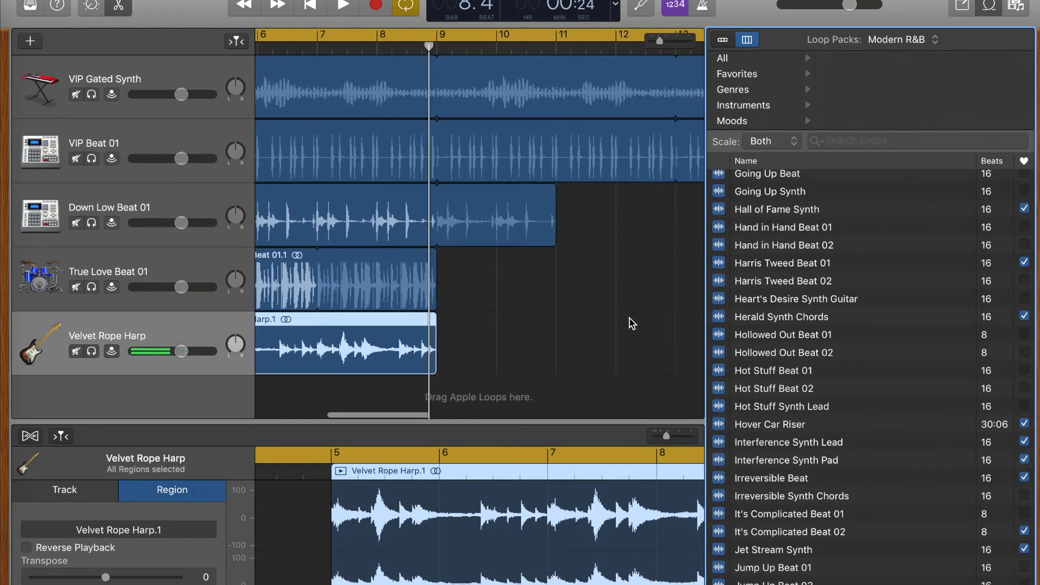
pyautogui.click(719, 316)
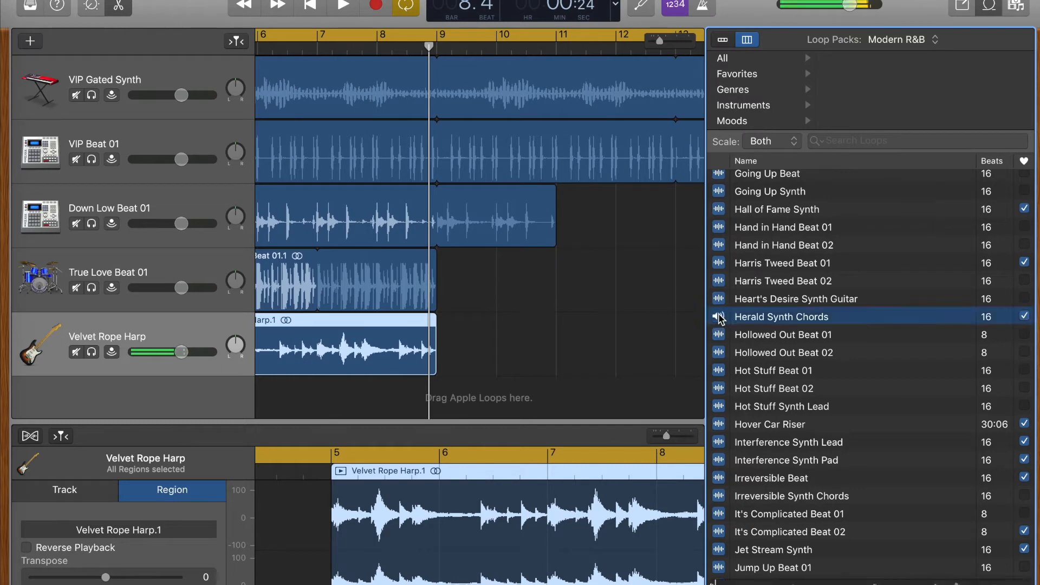
pyautogui.moveTo(710, 314); pyautogui.dragTo(558, 382)
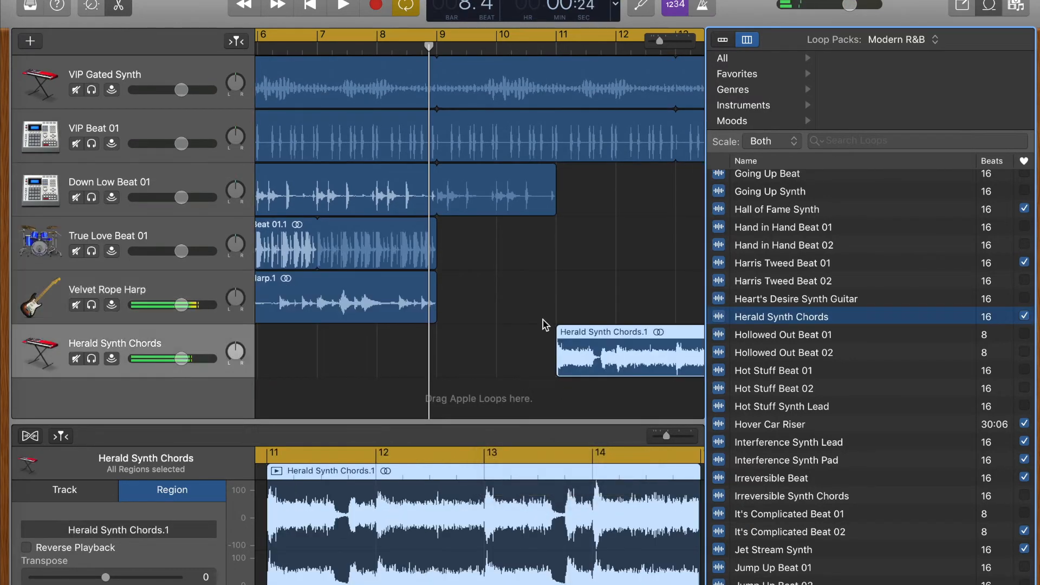
pyautogui.hscroll(5, 544, 324)
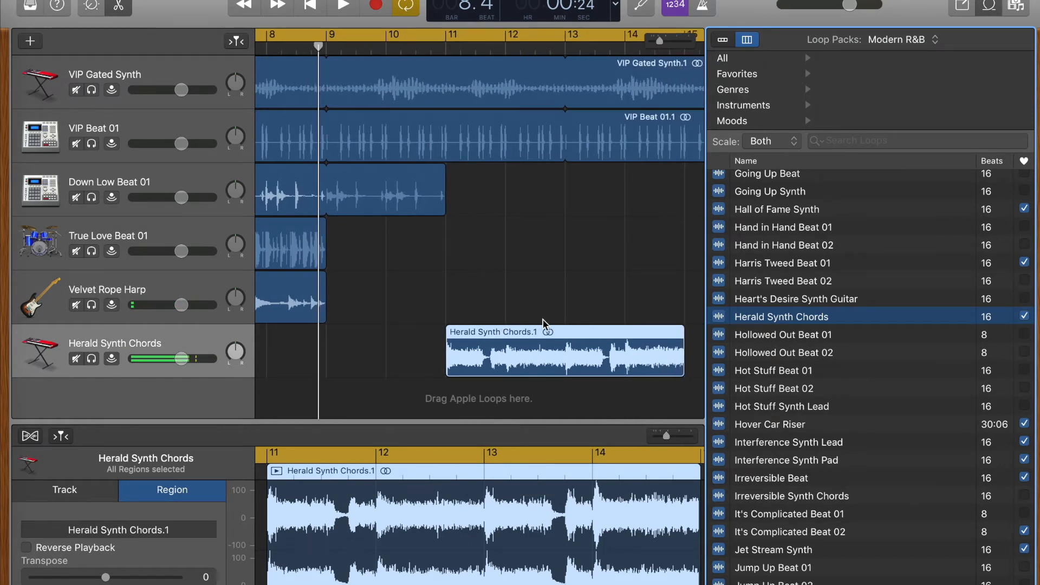
pyautogui.hscroll(4, 544, 324)
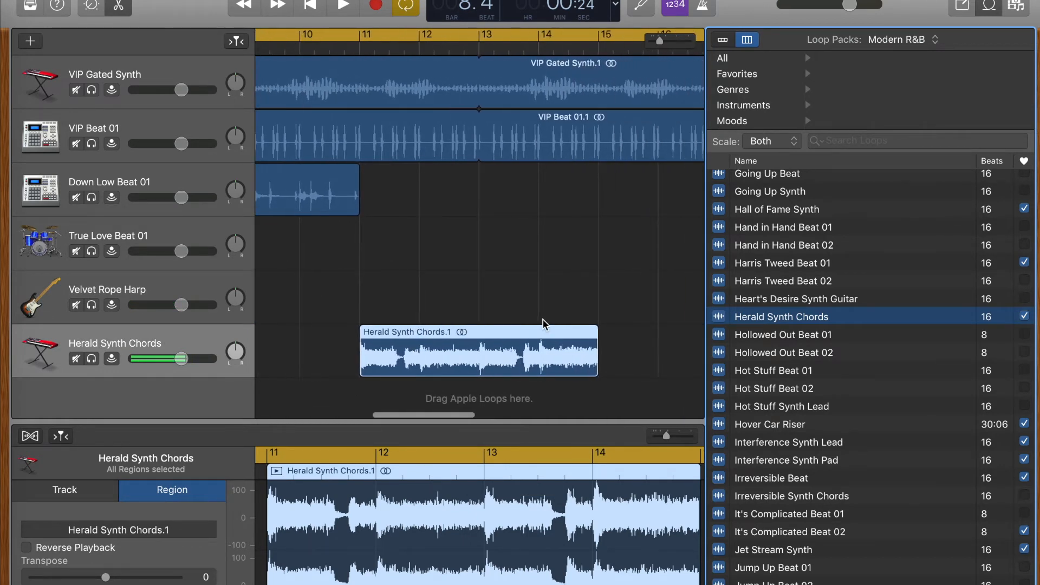
pyautogui.hscroll(-2, 545, 324)
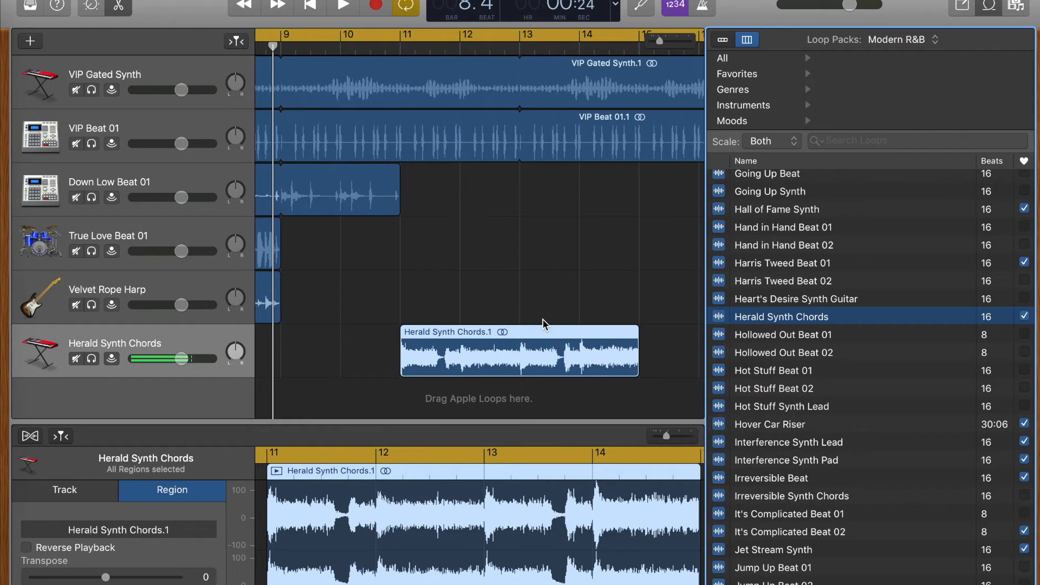
# Step: Add Gladiator Gated Synth from the Modern R&B pack to a new bottom track, starting at bar 9 where the harp region ends
pyautogui.scroll(5, 780, 316)
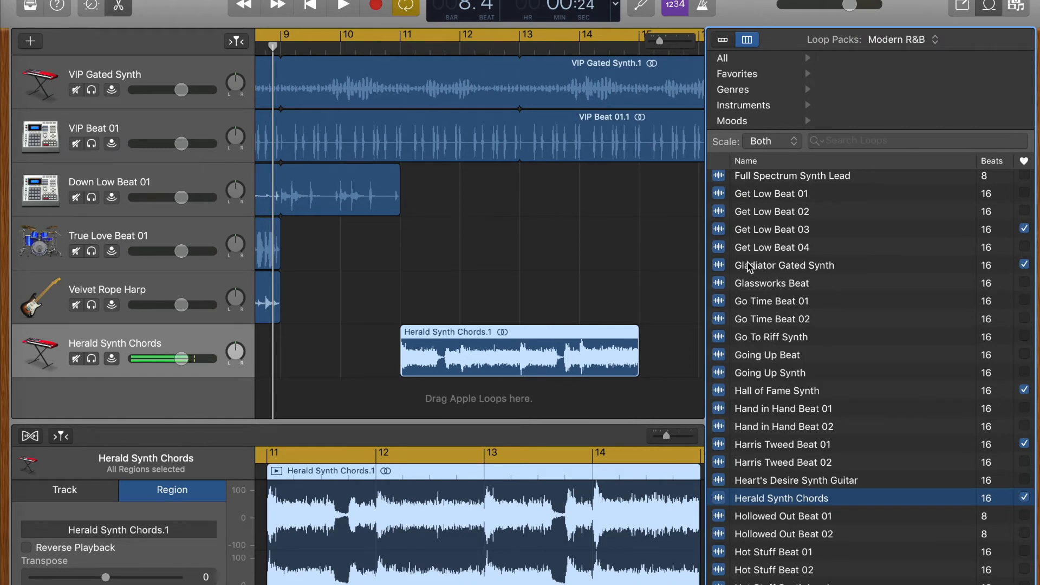
pyautogui.hscroll(-3, 411, 357)
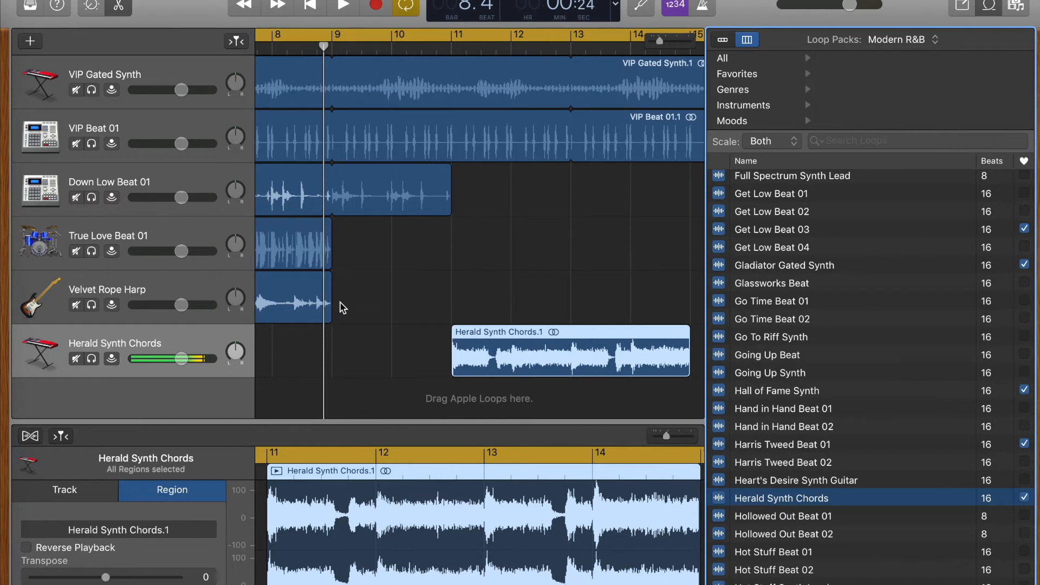
pyautogui.hscroll(-2, 355, 328)
pyautogui.hscroll(-1, 355, 327)
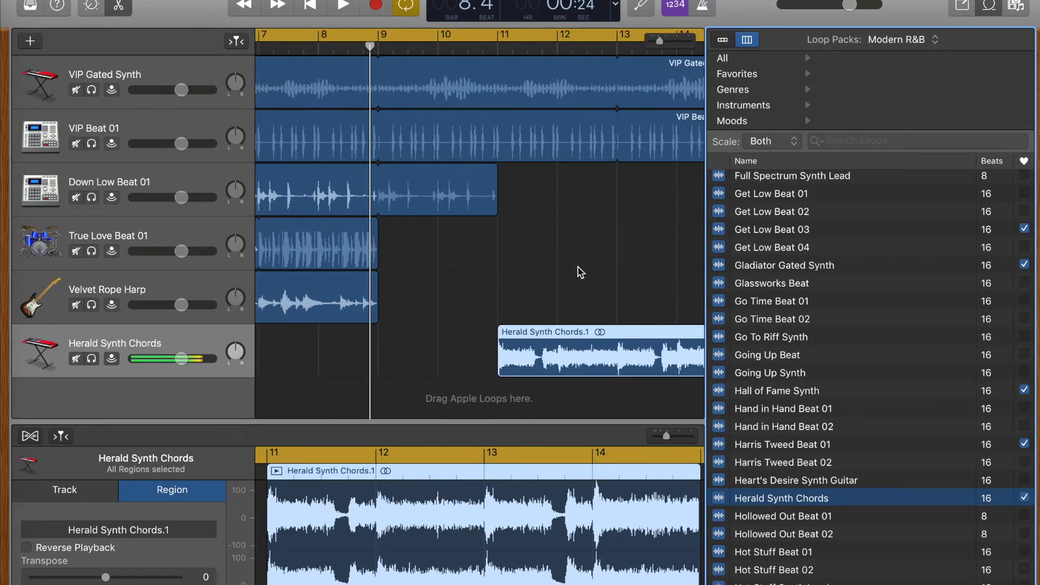
pyautogui.moveTo(732, 268); pyautogui.dragTo(378, 404)
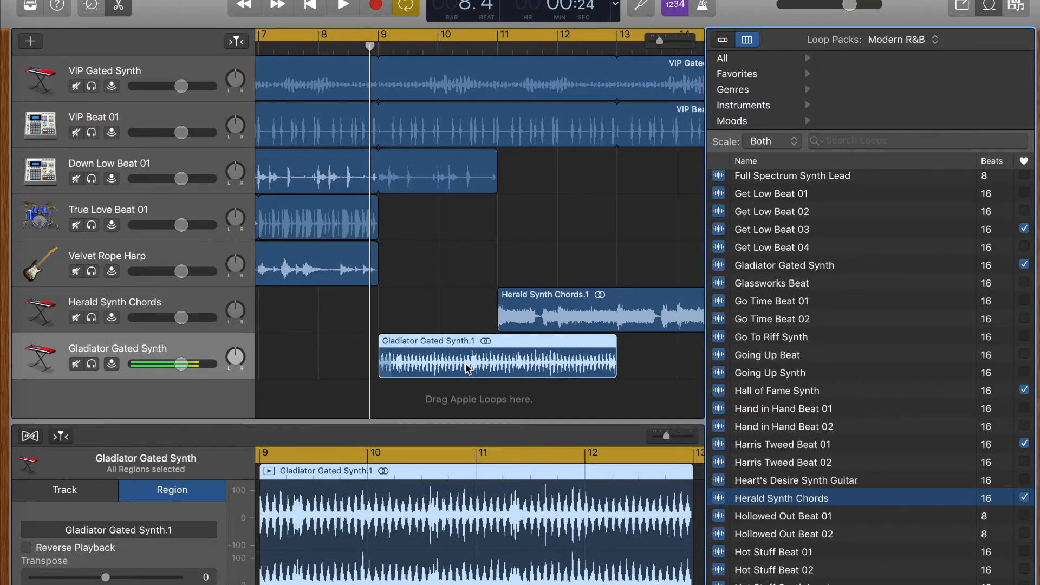
# Step: Play the arrangement from the beginning through both new synth loops and stop just before bar 13
pyautogui.press('Return')
pyautogui.press('space')
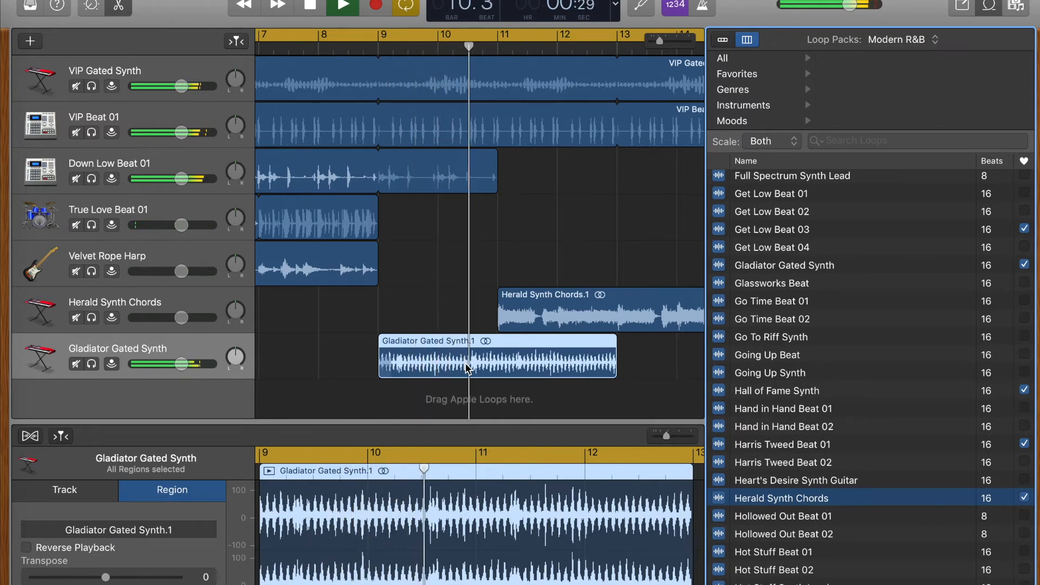
pyautogui.hscroll(2, 466, 368)
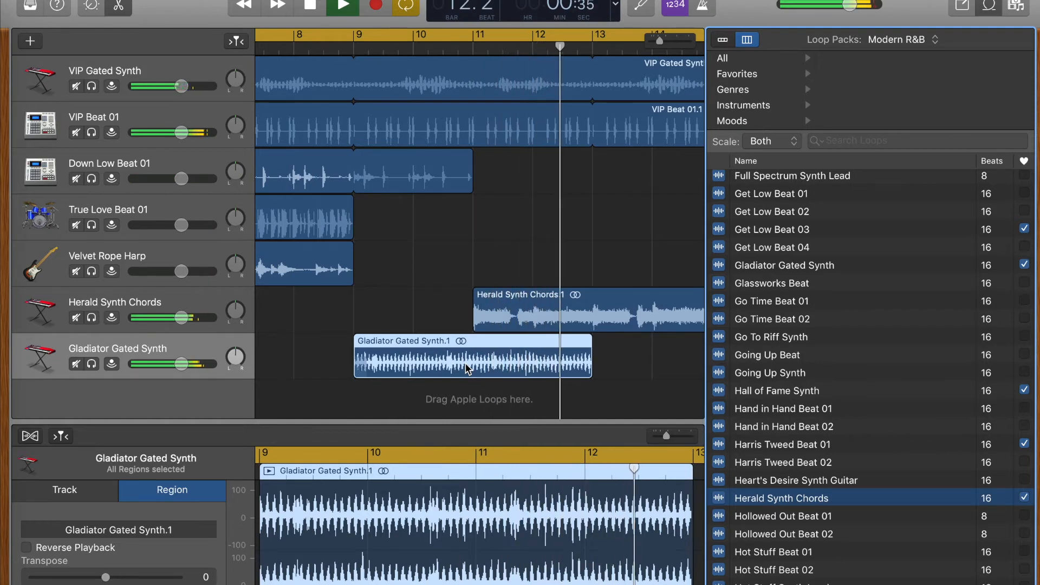
pyautogui.press('space')
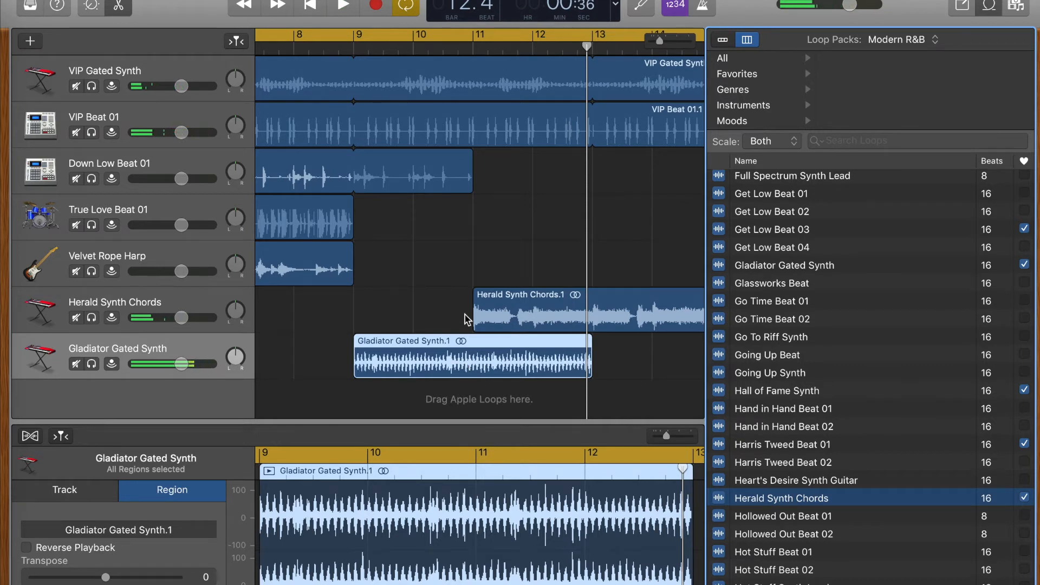
pyautogui.hscroll(5, 464, 319)
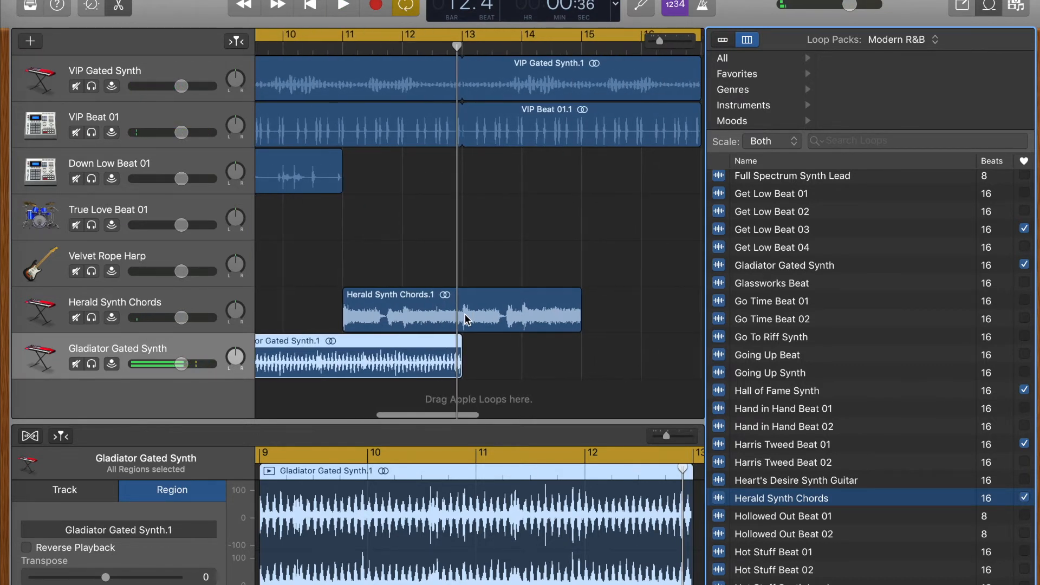
# Step: Switch the loop pack back to Hip Hop and look through its loops down to First Class Piano
pyautogui.scroll(10, 870, 384)
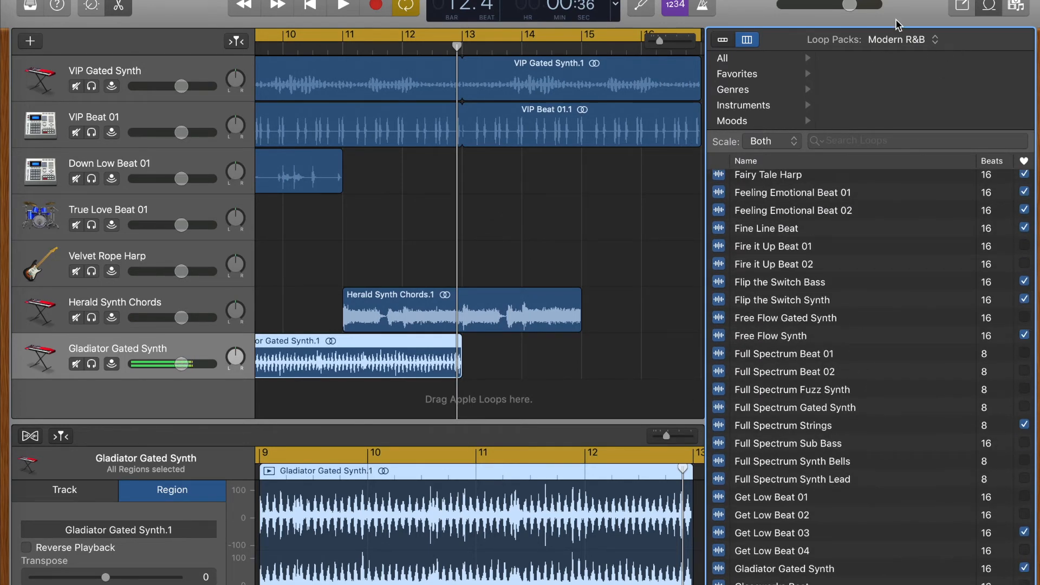
pyautogui.click(895, 39)
pyautogui.click(897, 6)
pyautogui.scroll(-10, 824, 288)
pyautogui.scroll(-20, 822, 289)
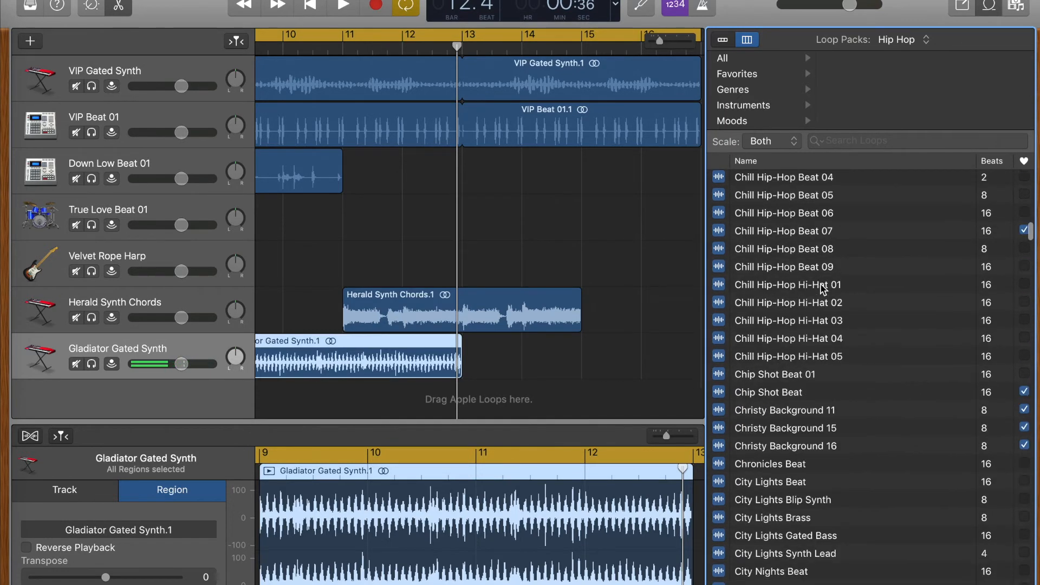
pyautogui.scroll(-20, 820, 283)
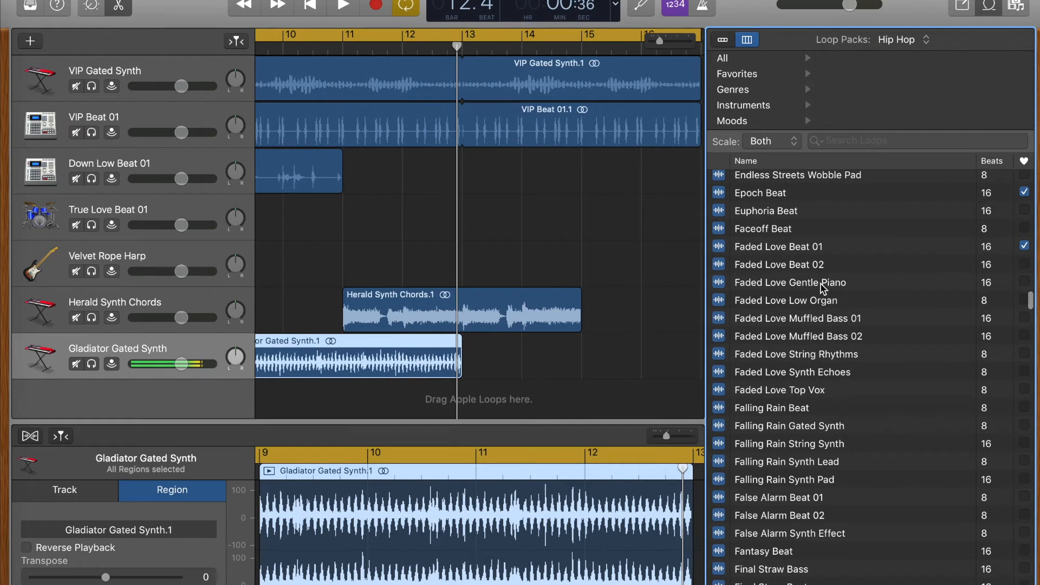
pyautogui.scroll(-2, 821, 283)
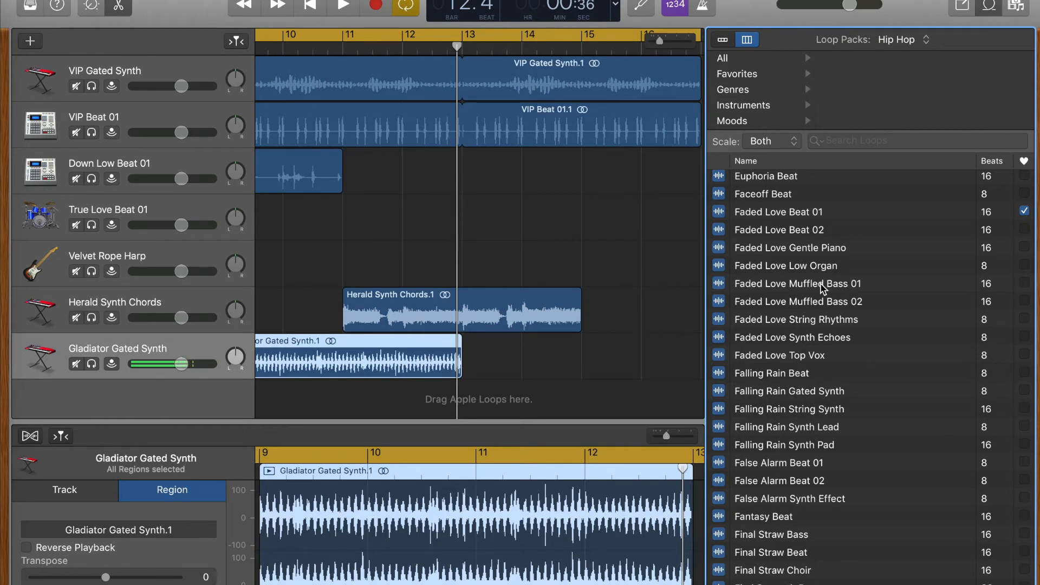
pyautogui.scroll(-4, 820, 282)
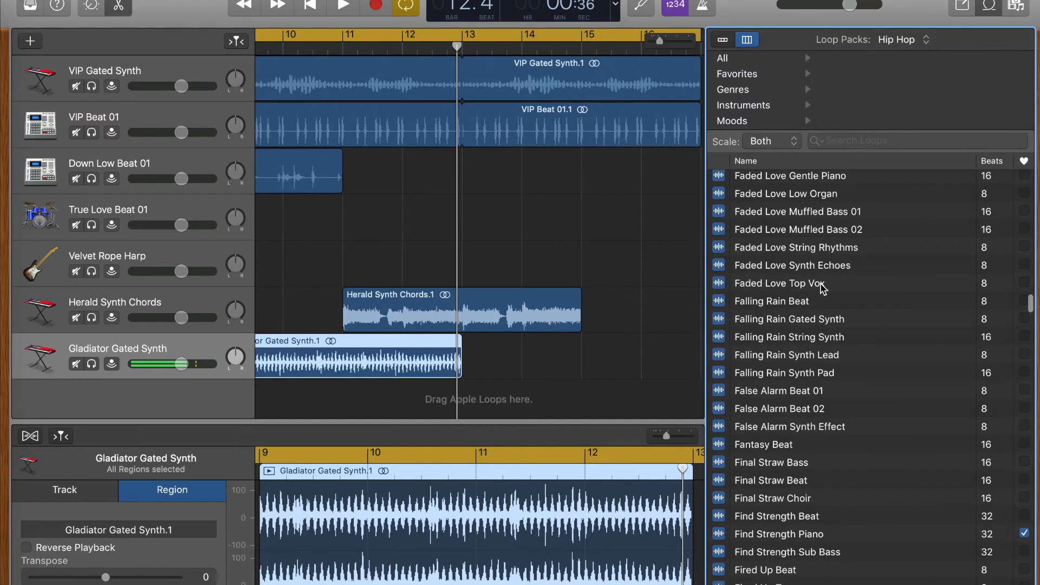
pyautogui.scroll(-4, 823, 287)
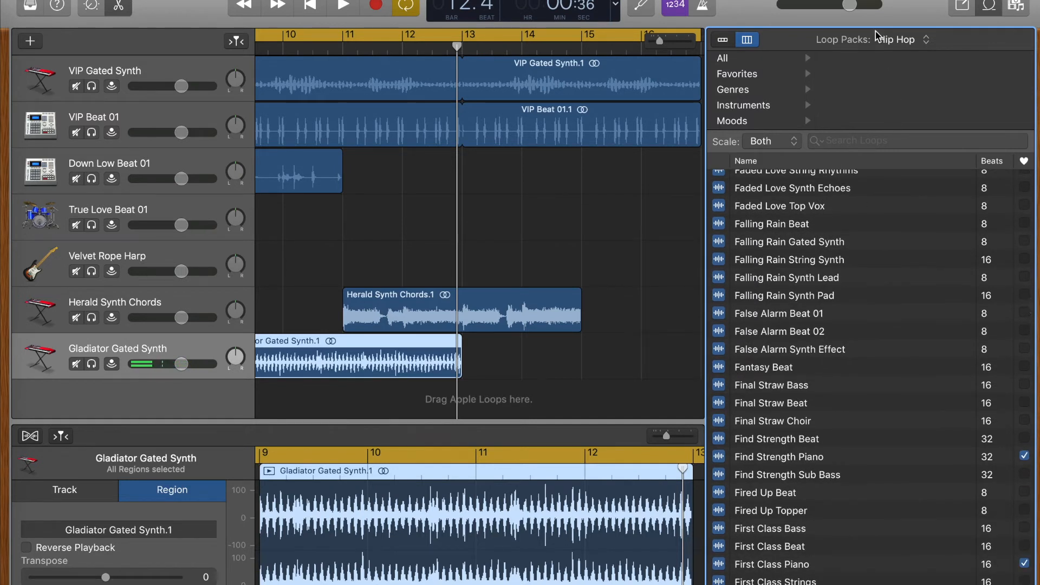
# Step: Switch the loop pack to Tech House and browse its loops
pyautogui.click(890, 42)
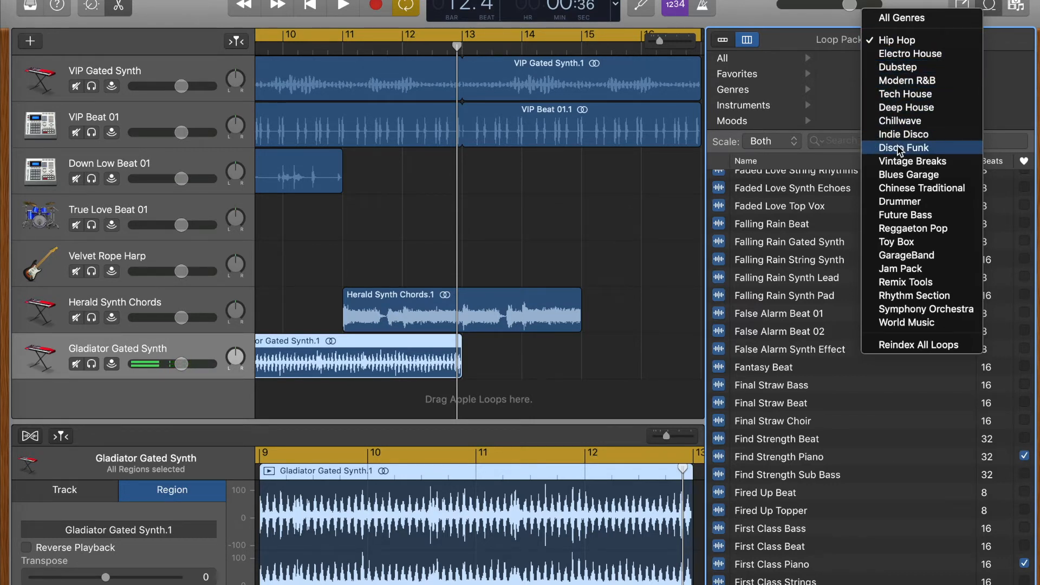
pyautogui.click(917, 101)
pyautogui.scroll(20, 833, 336)
pyautogui.scroll(15, 833, 336)
pyautogui.scroll(-2, 833, 337)
pyautogui.scroll(-3, 834, 337)
# Step: Set the loop pack to All Genres and enter "funk" as the loop search term
pyautogui.click(898, 39)
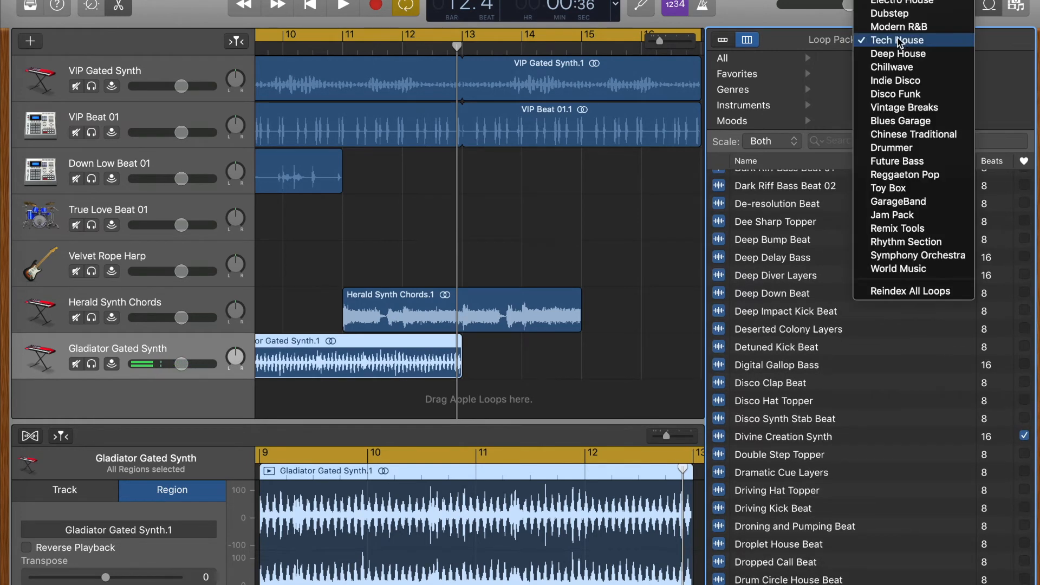
pyautogui.click(897, 1)
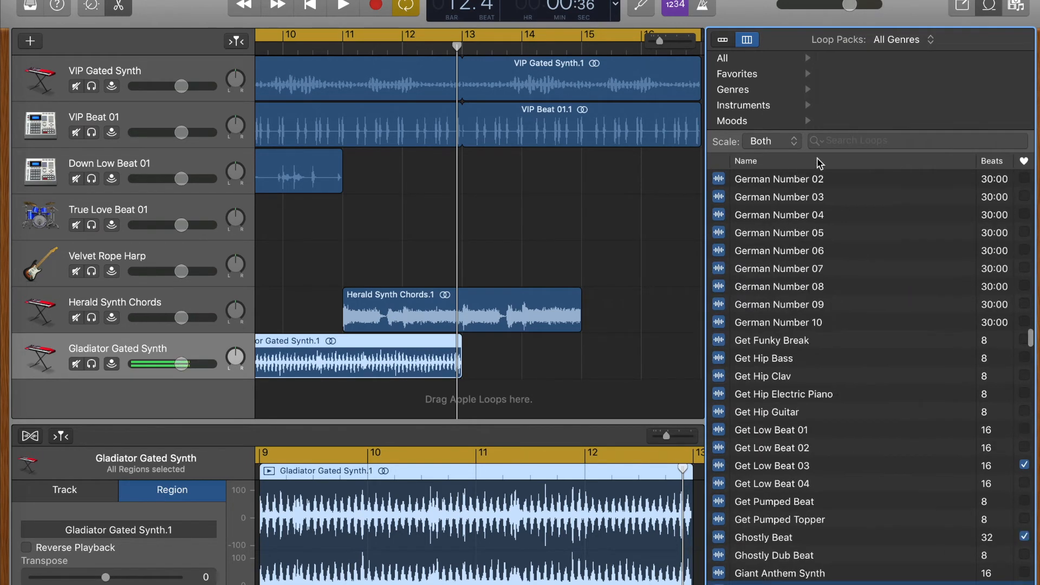
pyautogui.click(847, 143)
pyautogui.write('funk')
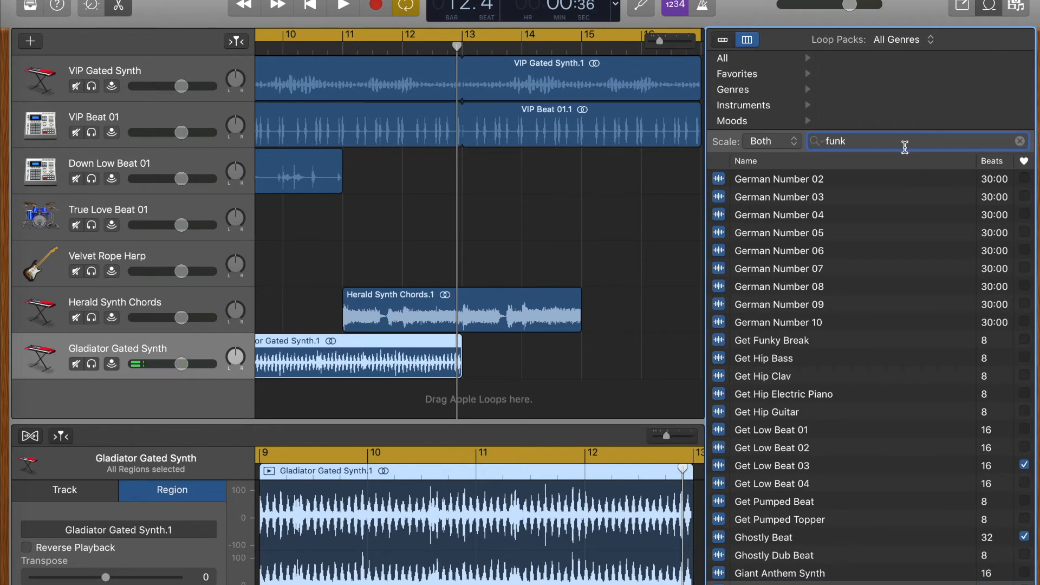
# Step: Look through the All Genres loop list for funk loops, down to the Jiangnan Dreams loops and back to the Faded Love loops
pyautogui.scroll(-1, 834, 347)
pyautogui.scroll(-20, 833, 371)
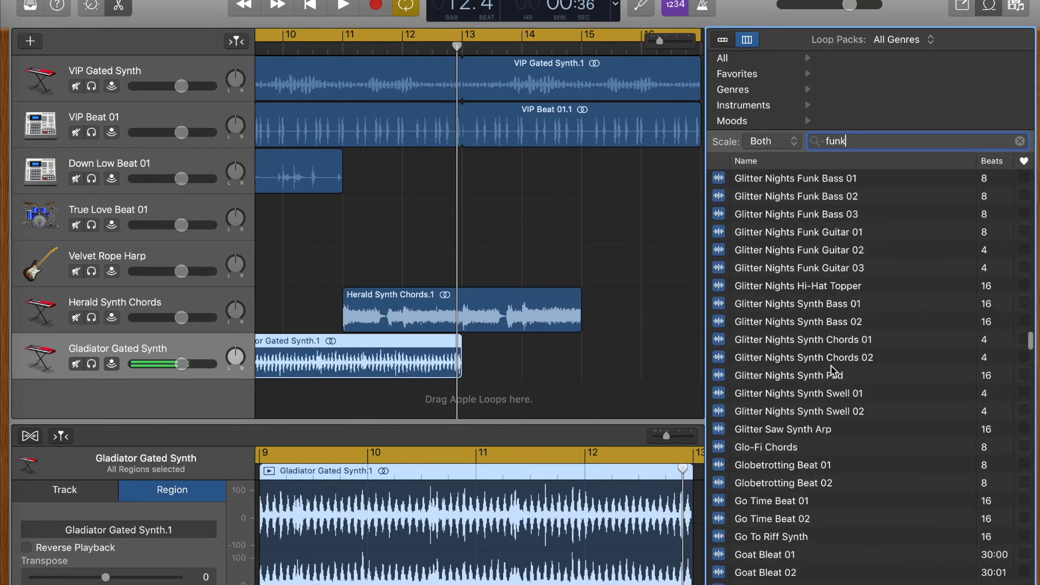
pyautogui.scroll(-20, 833, 370)
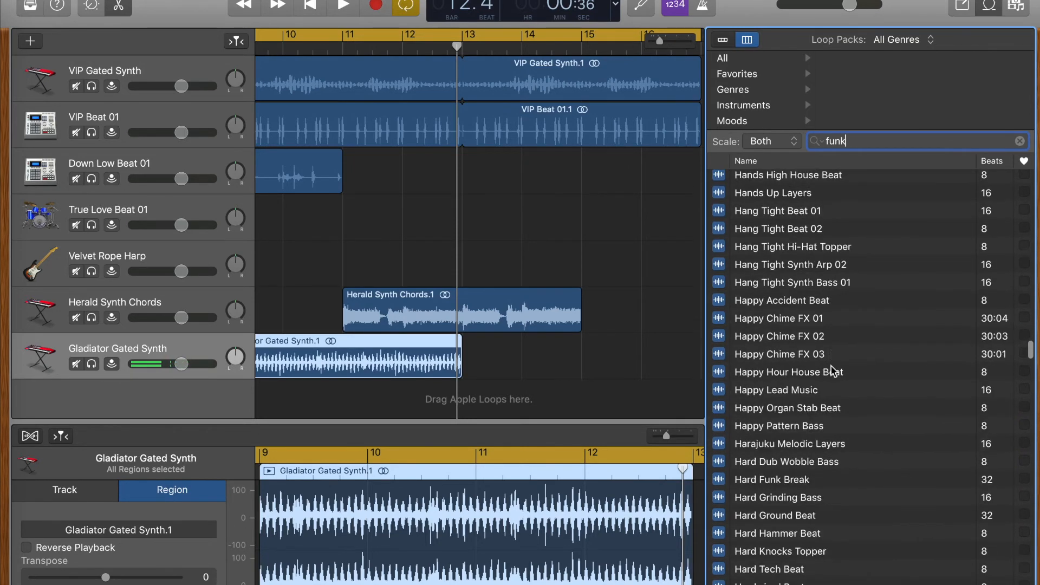
pyautogui.scroll(-20, 833, 370)
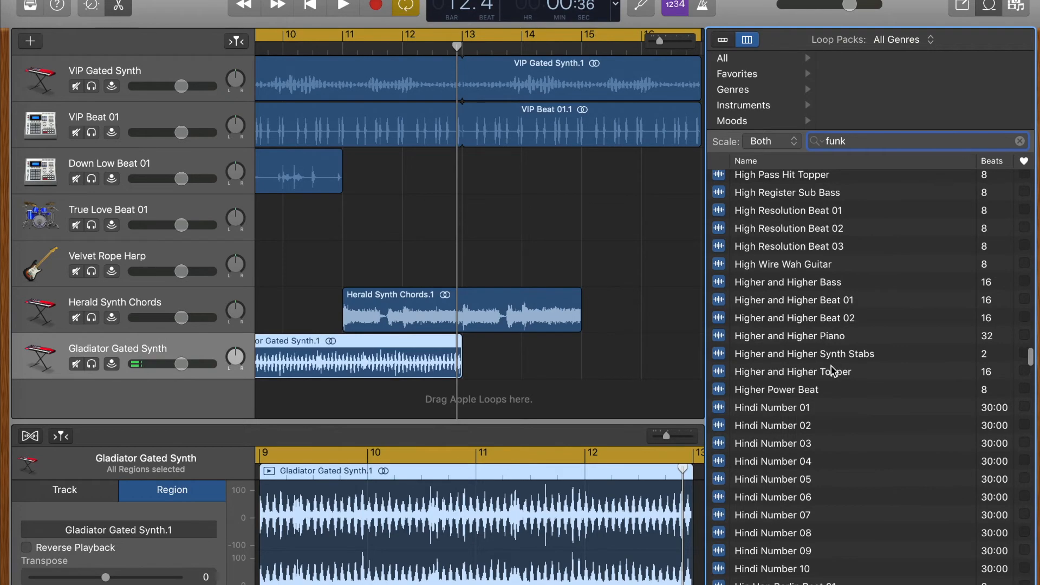
pyautogui.scroll(-20, 834, 371)
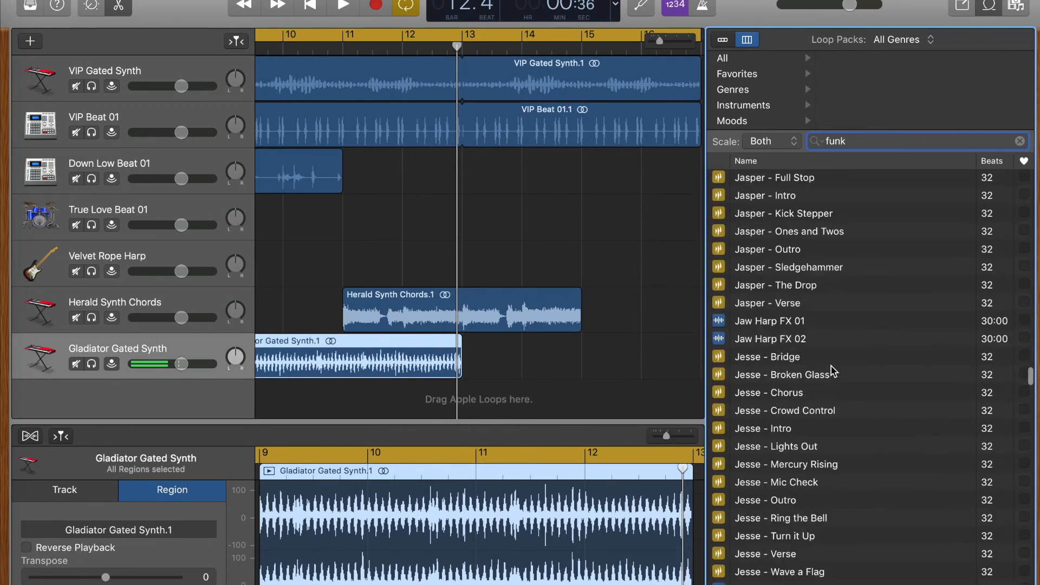
pyautogui.scroll(20, 833, 370)
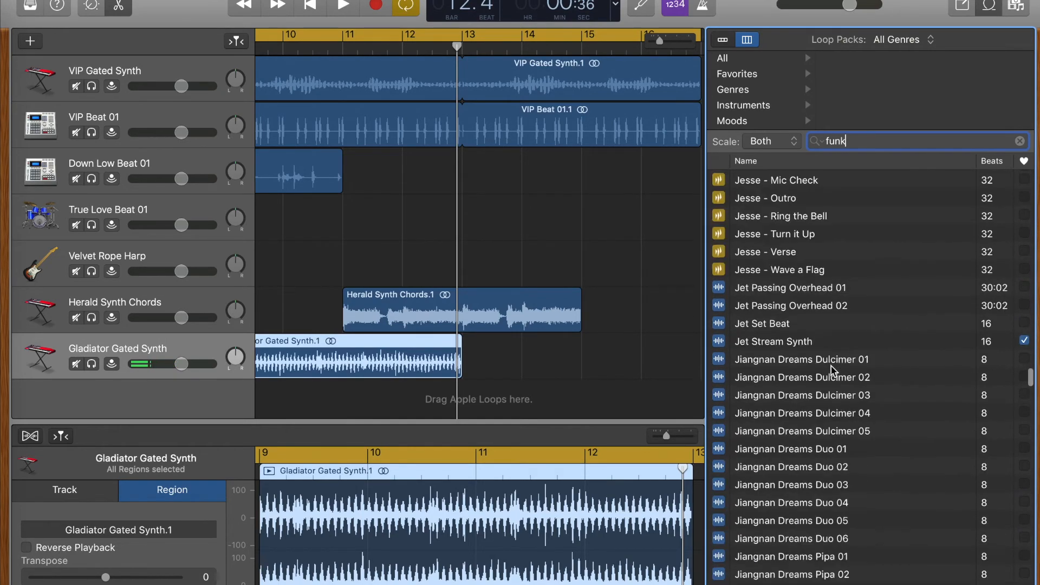
pyautogui.scroll(20, 833, 370)
pyautogui.scroll(-12, 833, 371)
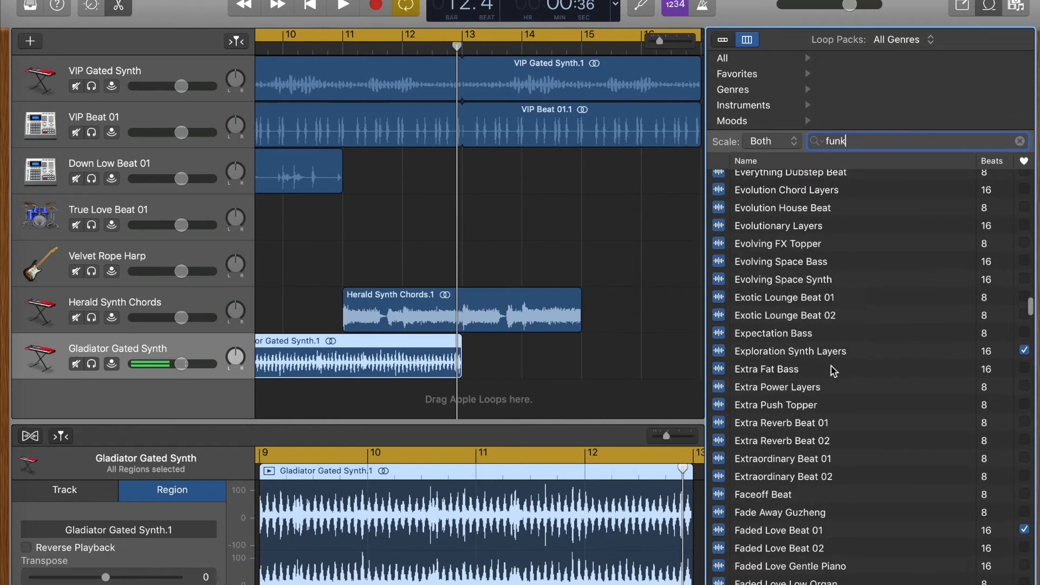
pyautogui.scroll(-6, 833, 371)
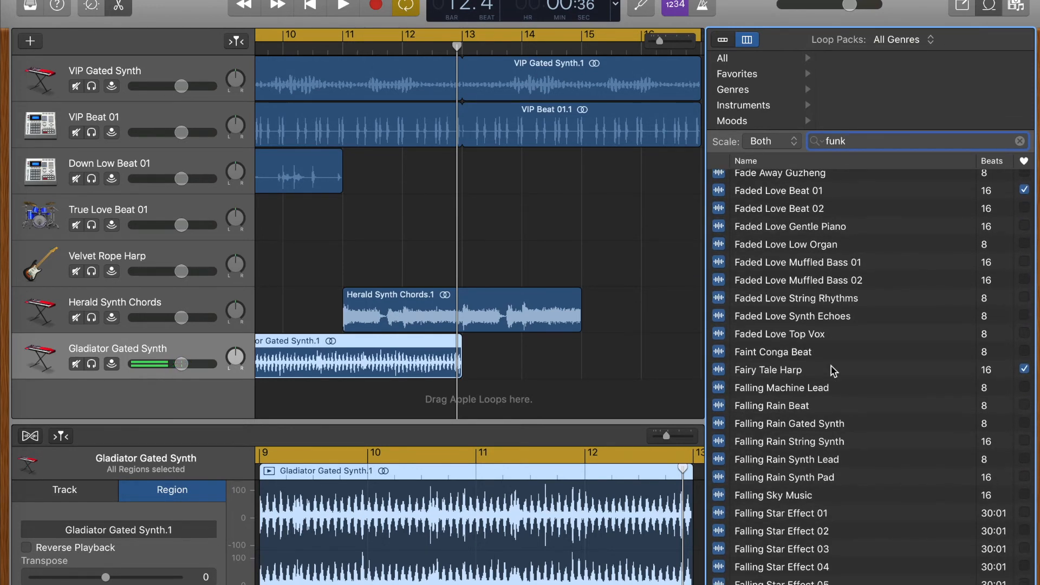
pyautogui.scroll(-2, 834, 370)
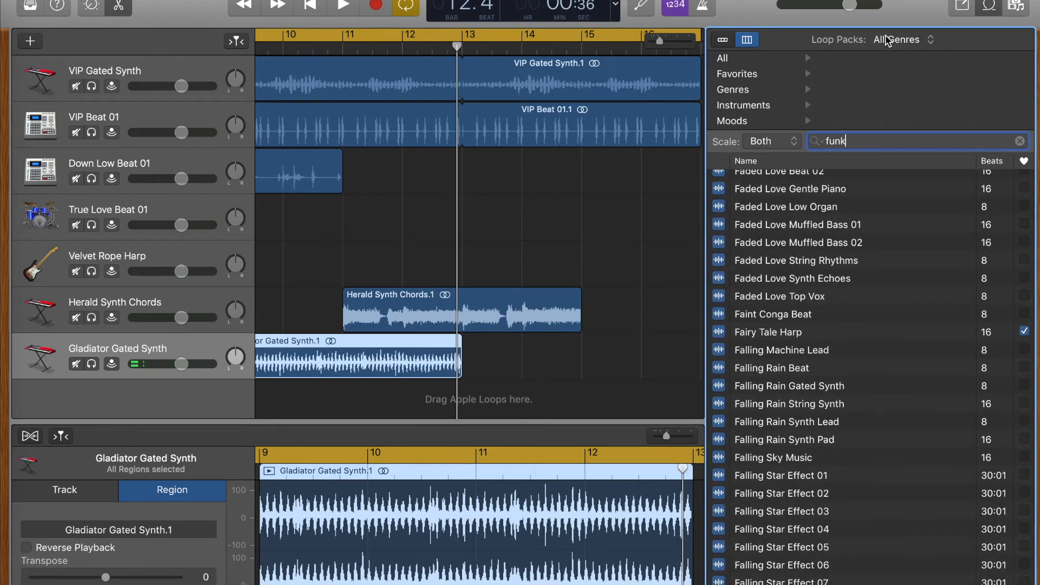
# Step: Apply the "funk" search to all loop categories and browse the matching loops down to the Funk Era set
pyautogui.click(729, 58)
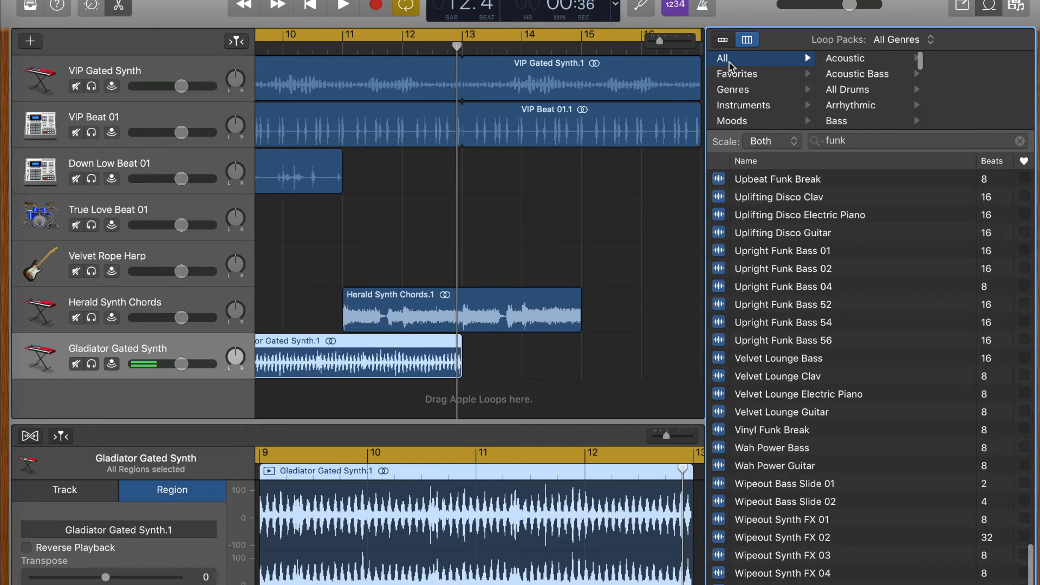
pyautogui.click(857, 140)
pyautogui.scroll(3, 829, 250)
pyautogui.scroll(15, 829, 250)
pyautogui.scroll(-5, 829, 250)
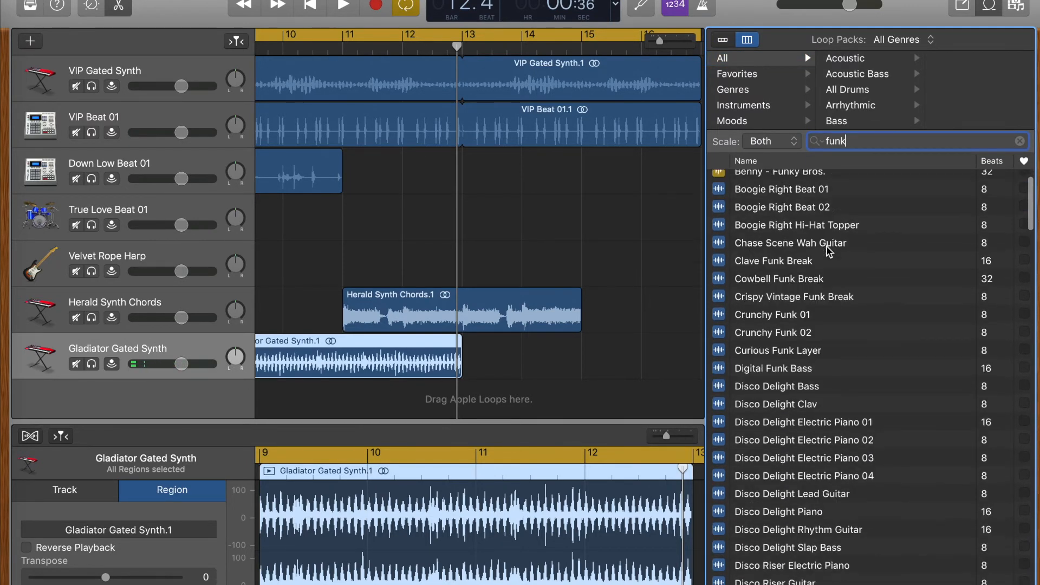
pyautogui.scroll(-10, 827, 250)
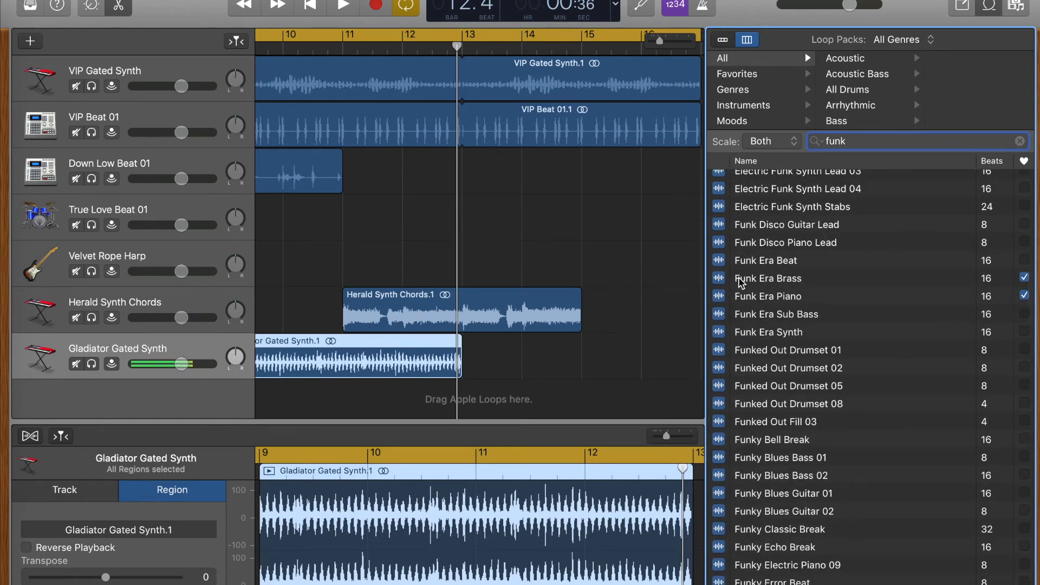
# Step: Preview the Funk Era Brass and Funk Era Piano loops
pyautogui.click(720, 280)
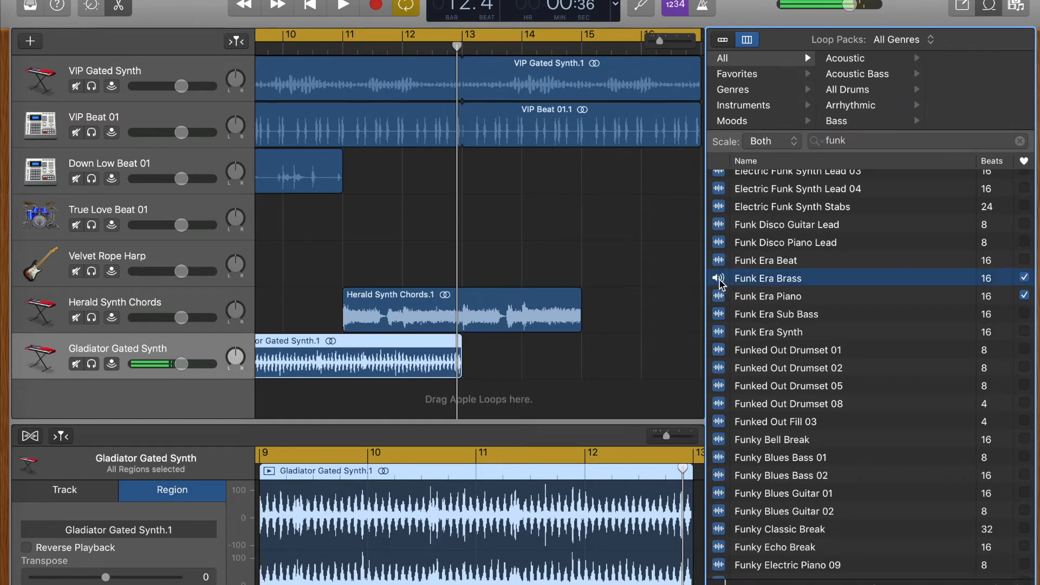
pyautogui.click(719, 280)
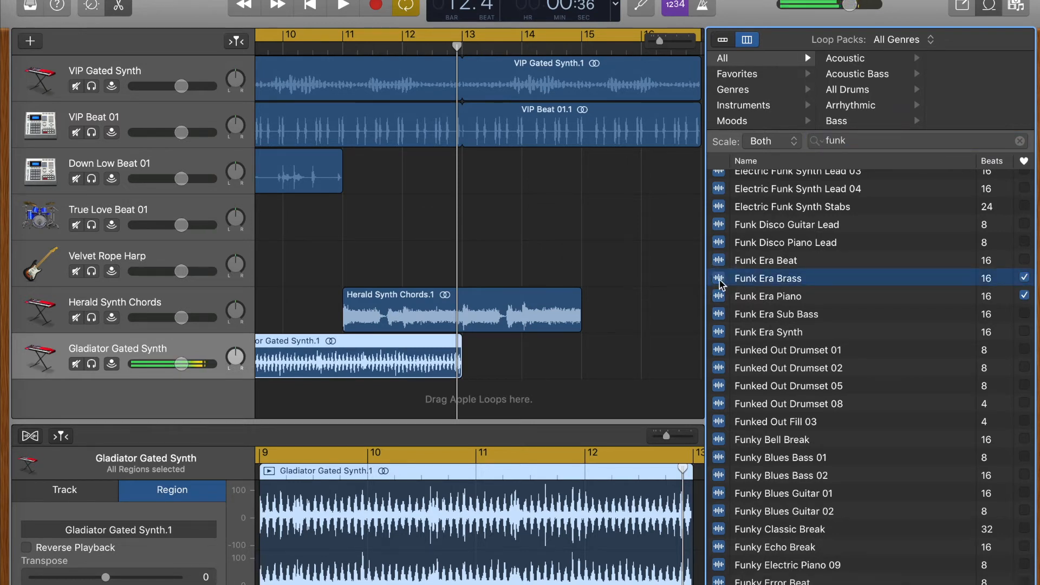
pyautogui.click(721, 298)
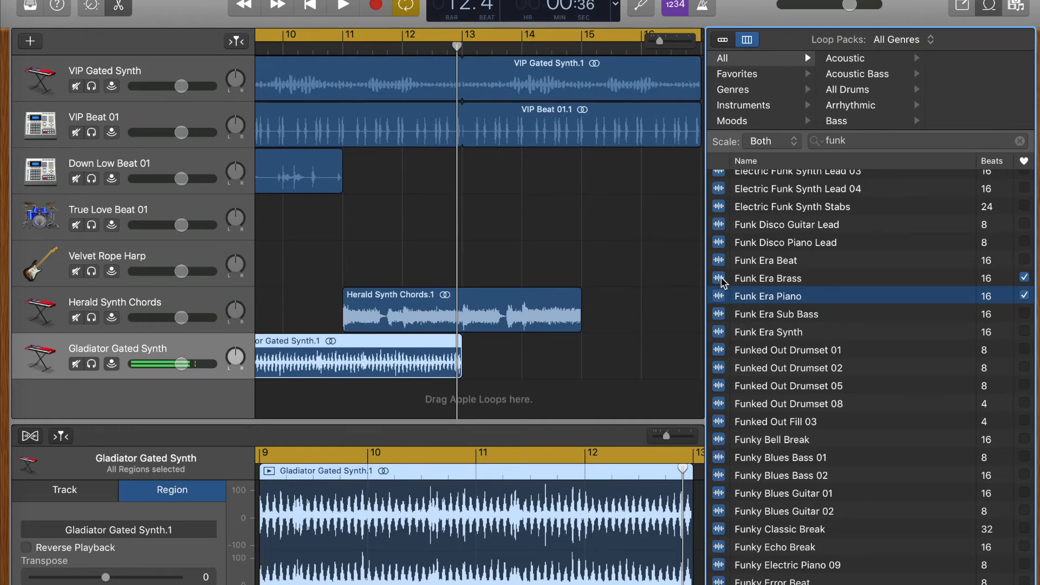
# Step: Add the Funk Era Brass and Funk Era Sub Bass loops on new tracks, both starting at bar 15
pyautogui.hscroll(2, 590, 330)
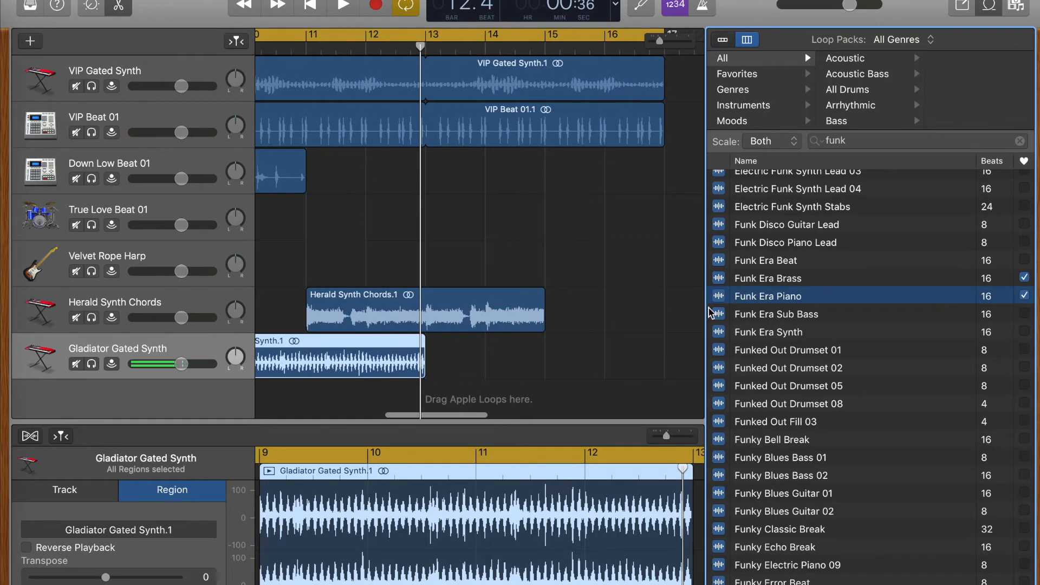
pyautogui.moveTo(718, 281); pyautogui.dragTo(553, 404)
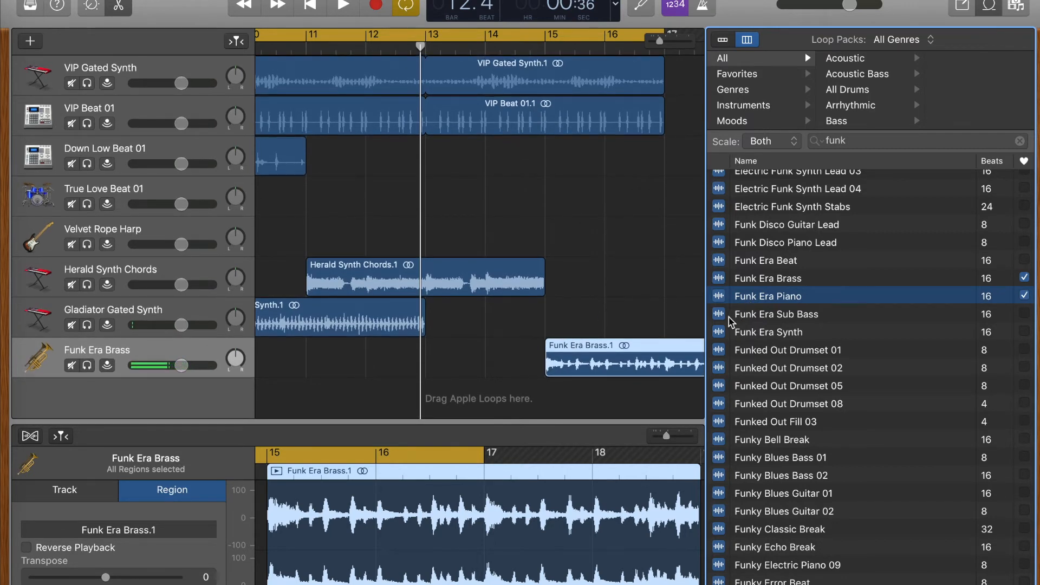
pyautogui.moveTo(721, 319); pyautogui.dragTo(544, 400)
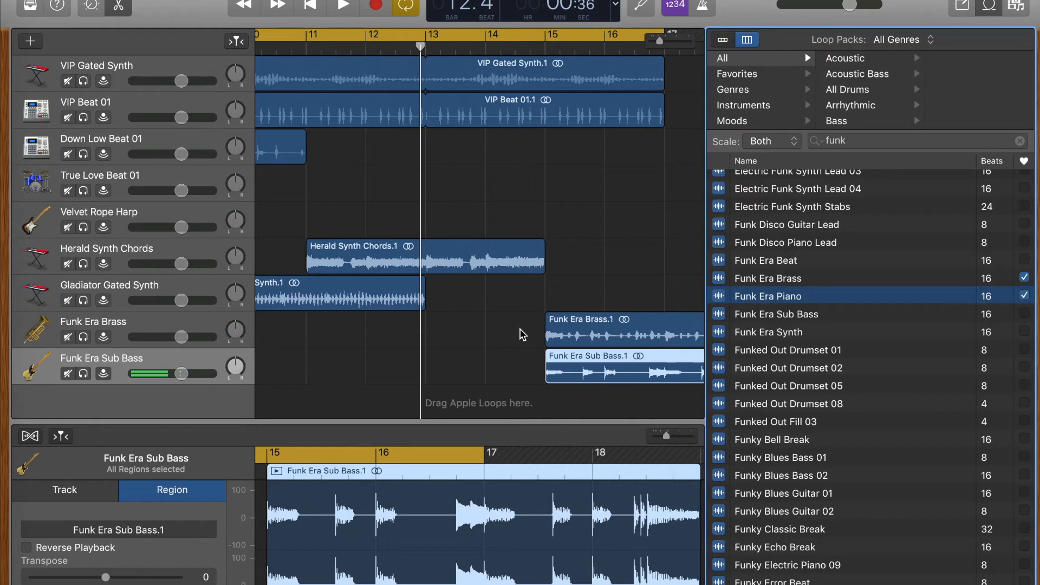
# Step: Extend the cycle area to bar 19, at the end of the two Funk Era regions
pyautogui.hscroll(10, 521, 335)
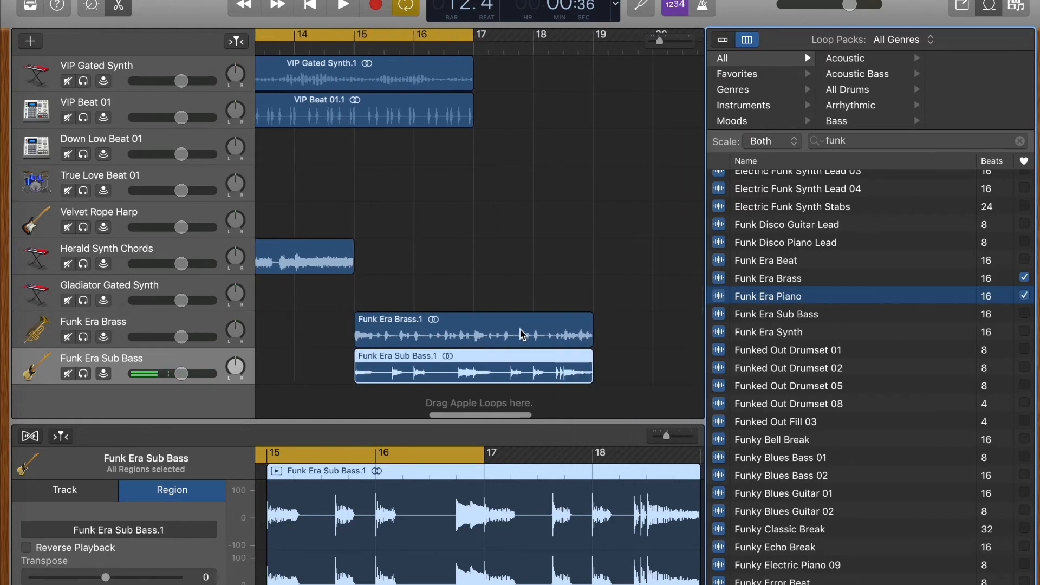
pyautogui.moveTo(427, 36); pyautogui.dragTo(607, 47)
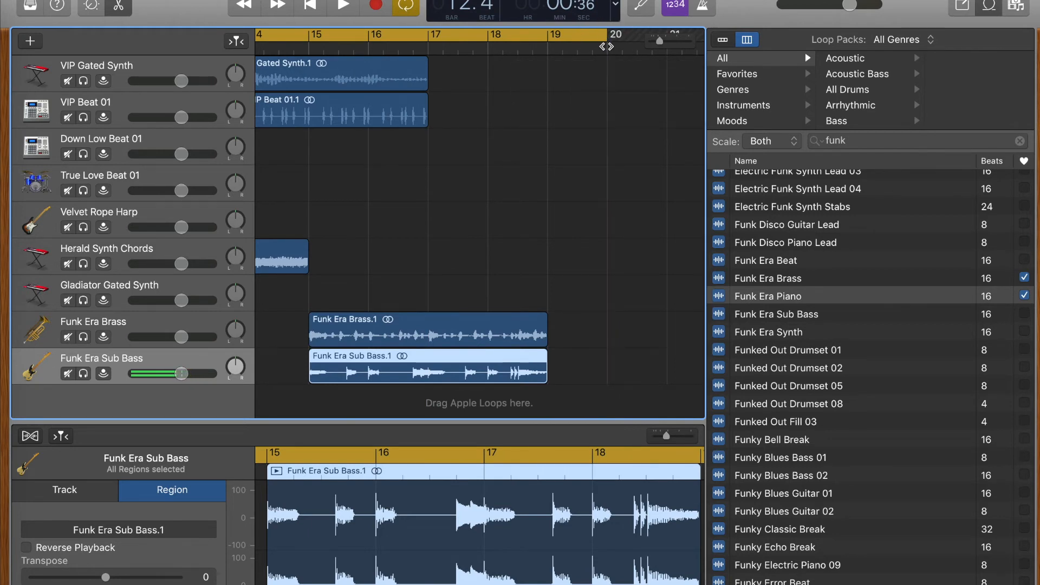
pyautogui.moveTo(606, 46); pyautogui.dragTo(548, 46)
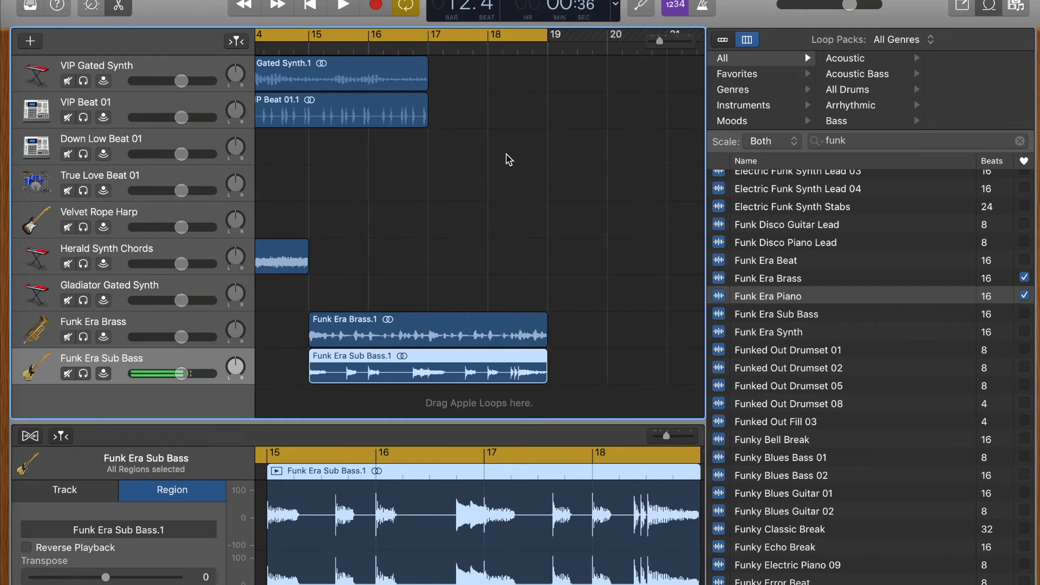
pyautogui.hscroll(-3, 508, 159)
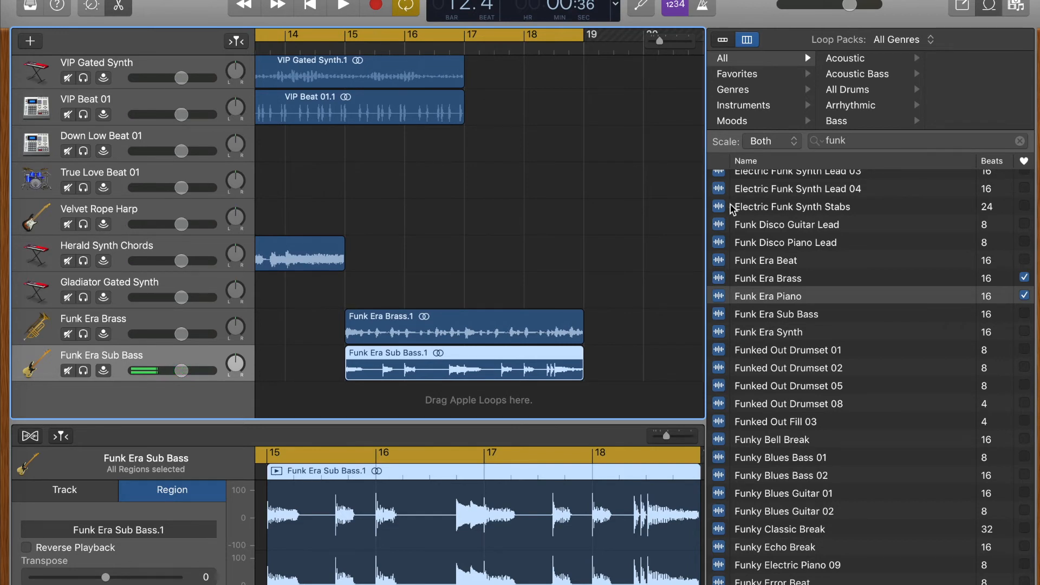
# Step: Set the loop pack to Hip Hop, clear the search term, and browse all its loops down to the Ice Cold Beat loops
pyautogui.click(901, 42)
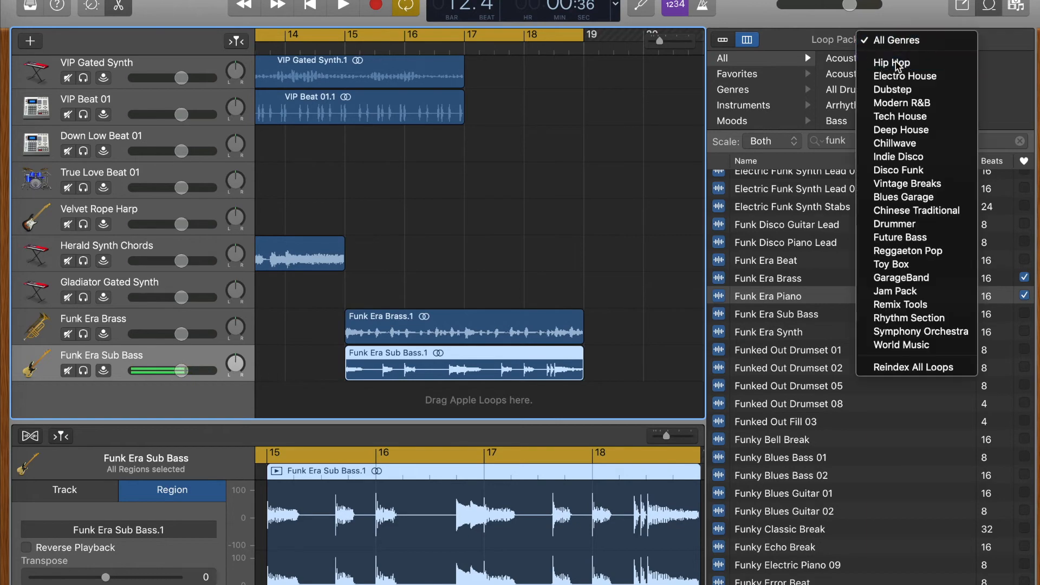
pyautogui.click(892, 62)
pyautogui.doubleClick(837, 145)
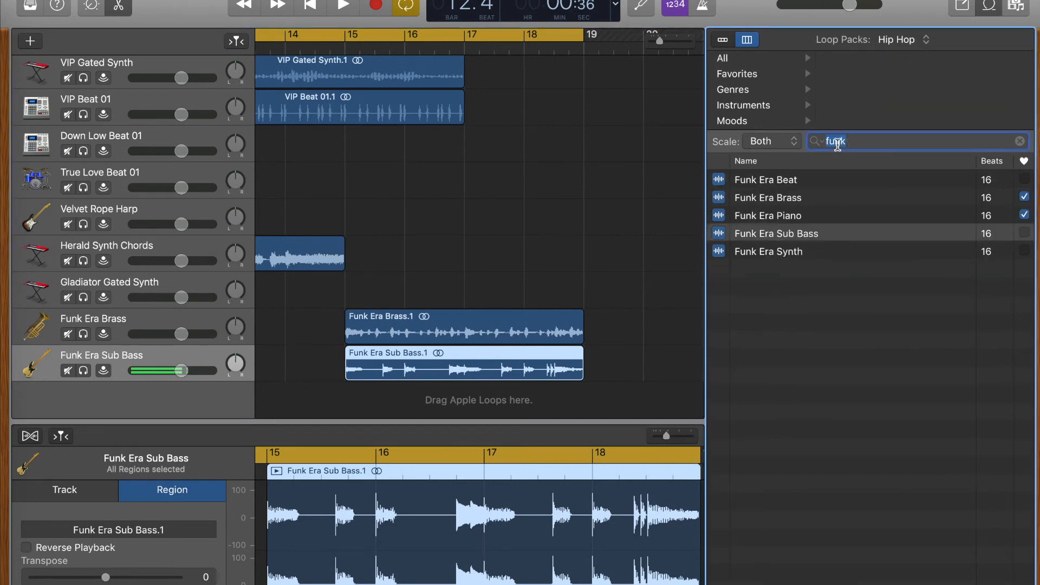
pyautogui.press('BackSpace')
pyautogui.click(739, 61)
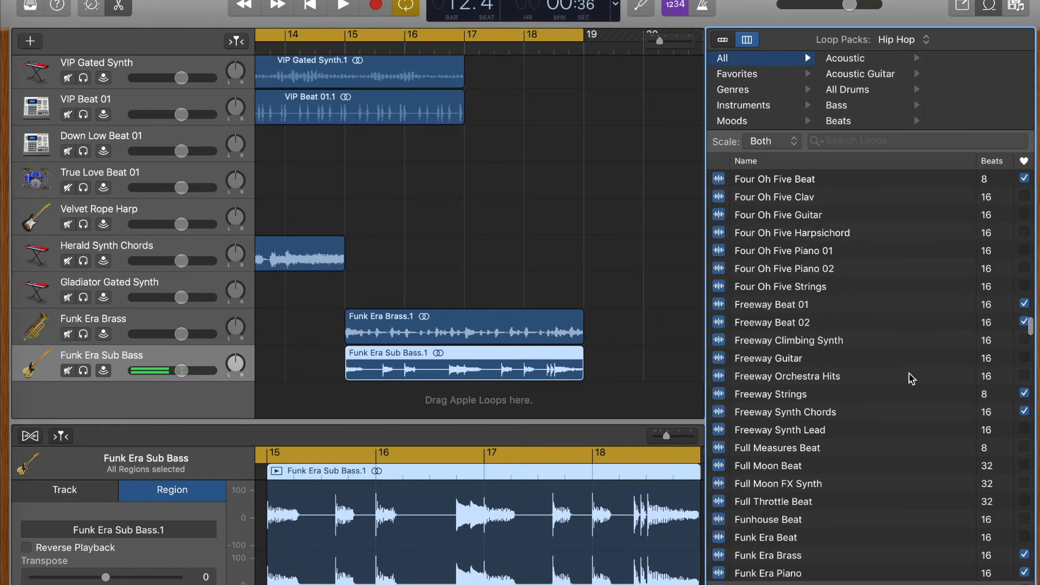
pyautogui.scroll(1, 917, 370)
pyautogui.scroll(-20, 910, 382)
pyautogui.scroll(3, 906, 396)
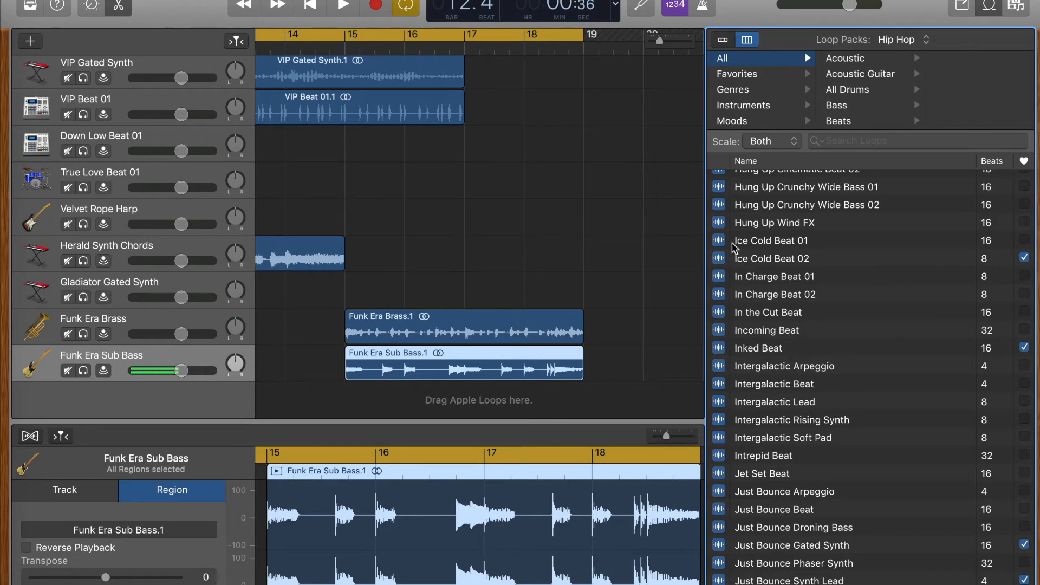
# Step: Preview Ice Cold Beat 01 and 02, and place Ice Cold Beat 02 on a new track starting at bar 13
pyautogui.click(718, 242)
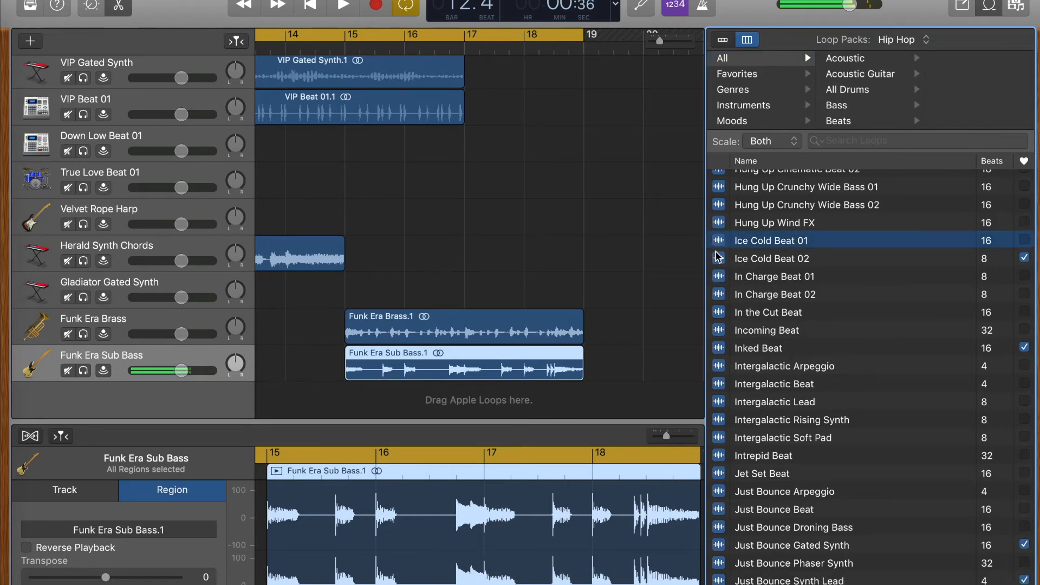
pyautogui.click(718, 258)
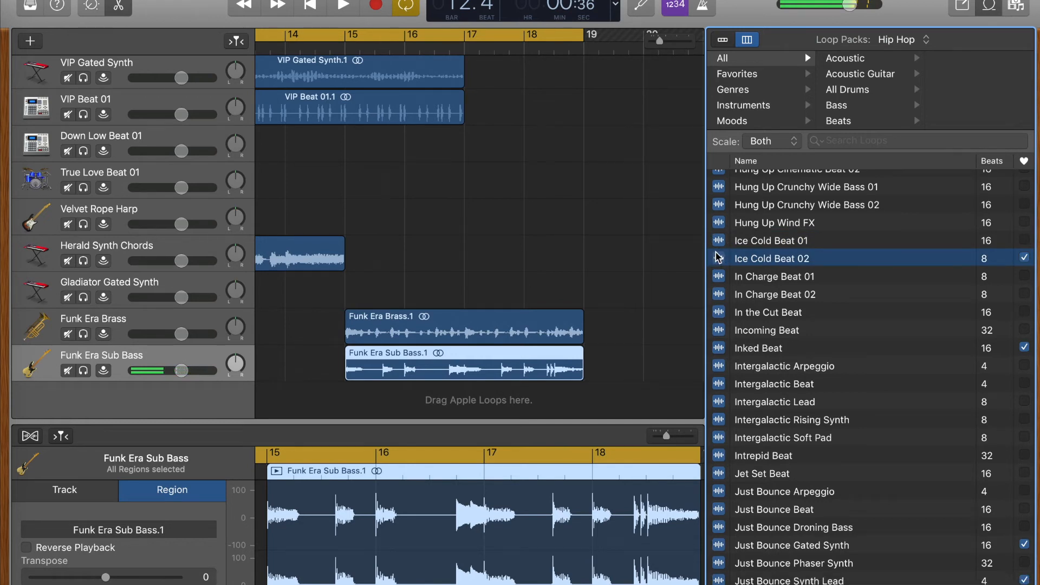
pyautogui.hscroll(-3, 447, 302)
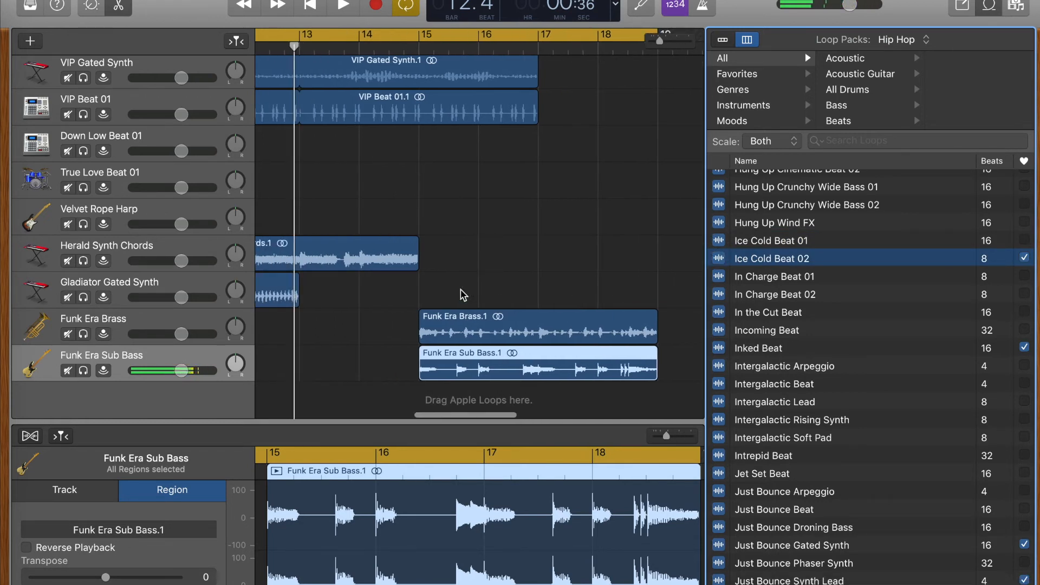
pyautogui.moveTo(734, 260); pyautogui.dragTo(425, 377)
pyautogui.moveTo(384, 388); pyautogui.dragTo(305, 396)
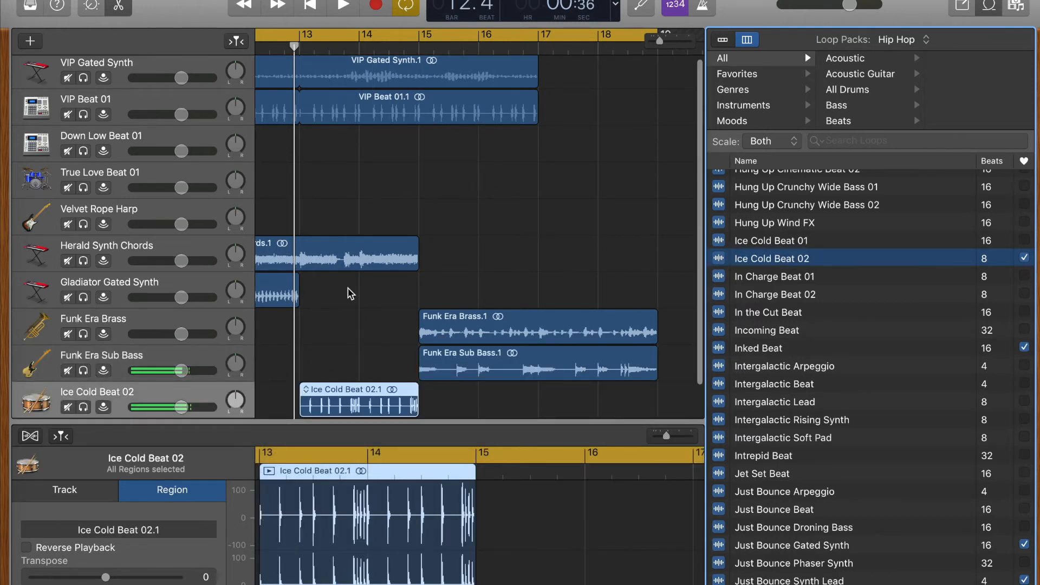
# Step: Play the arrangement from the beginning and stop just after the Gladiator Gated Synth region starts at bar 9
pyautogui.hscroll(-3, 361, 331)
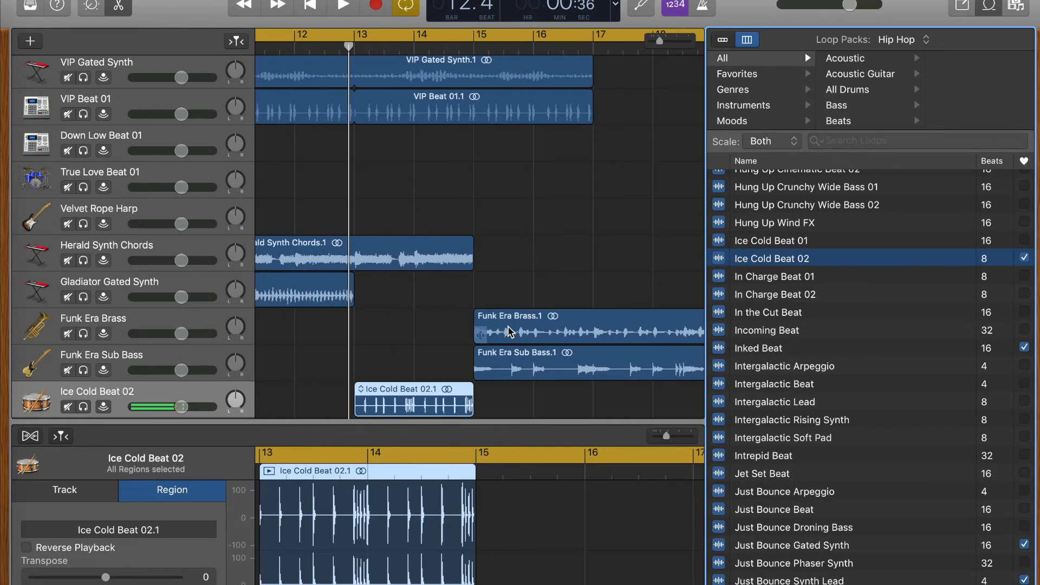
pyautogui.scroll(-1, 533, 266)
pyautogui.press('Return')
pyautogui.press('space')
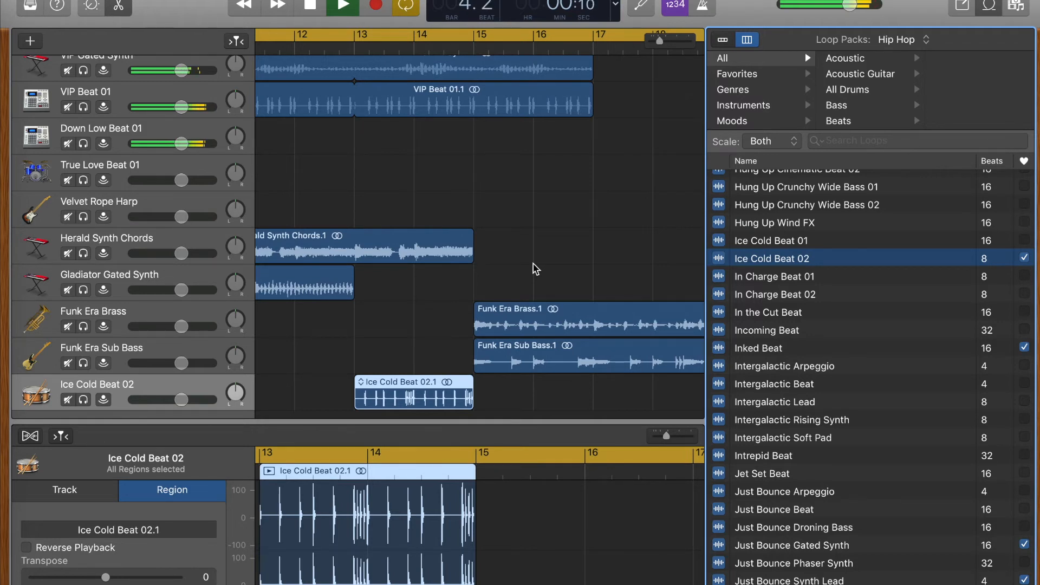
pyautogui.hscroll(-10, 535, 269)
pyautogui.hscroll(-5, 534, 267)
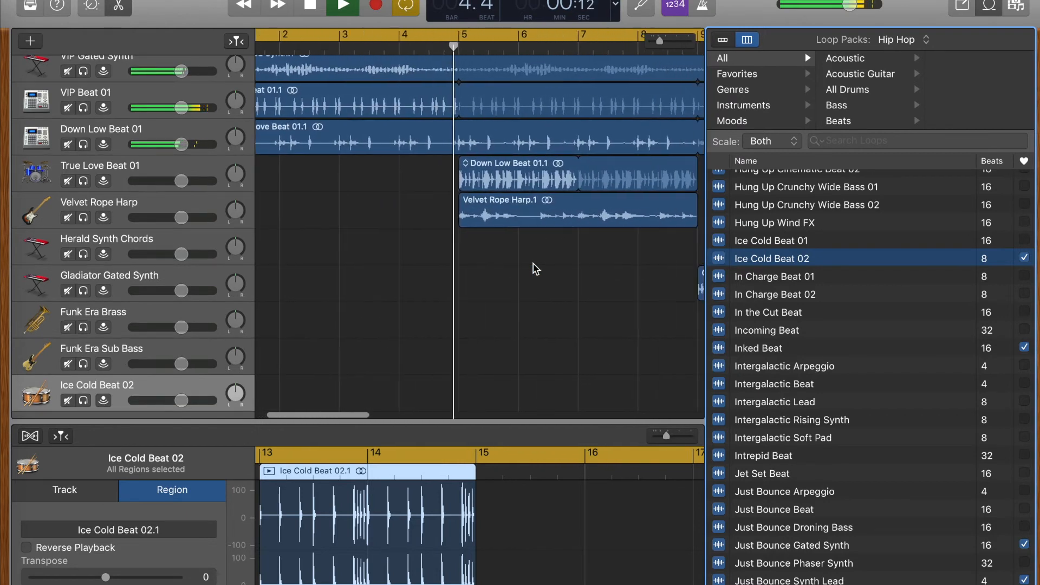
pyautogui.hscroll(6, 536, 270)
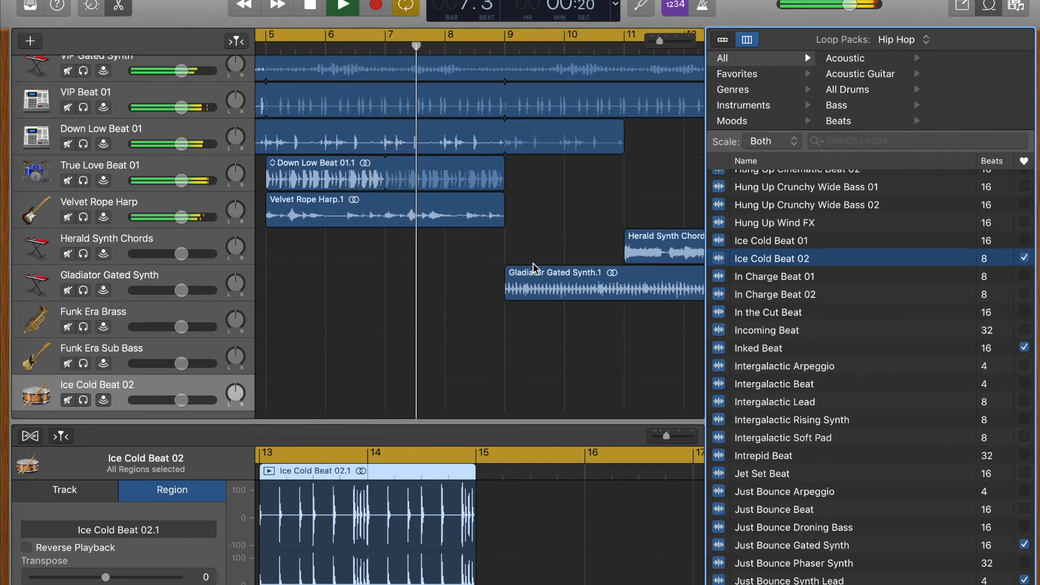
pyautogui.hscroll(3, 534, 268)
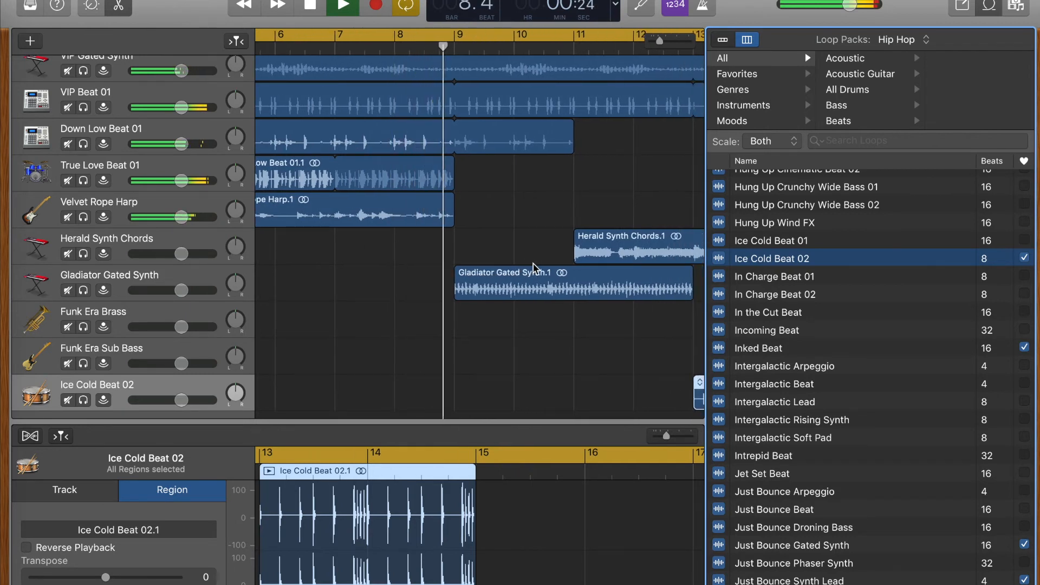
pyautogui.press('space')
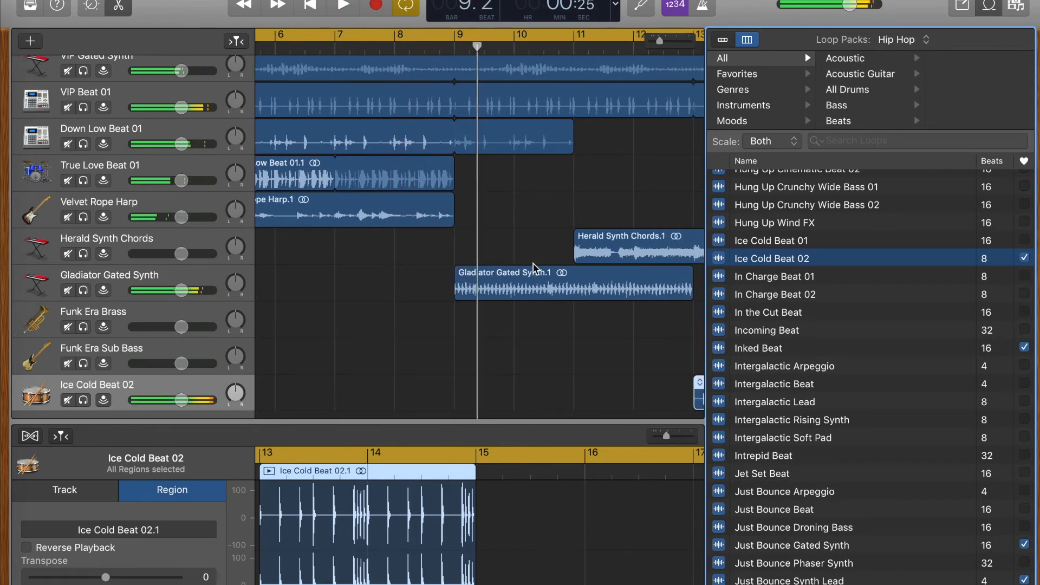
# Step: Browse the Hip Hop loops from the Ice Cold Beat loops down to the Longing loops
pyautogui.scroll(5, 818, 261)
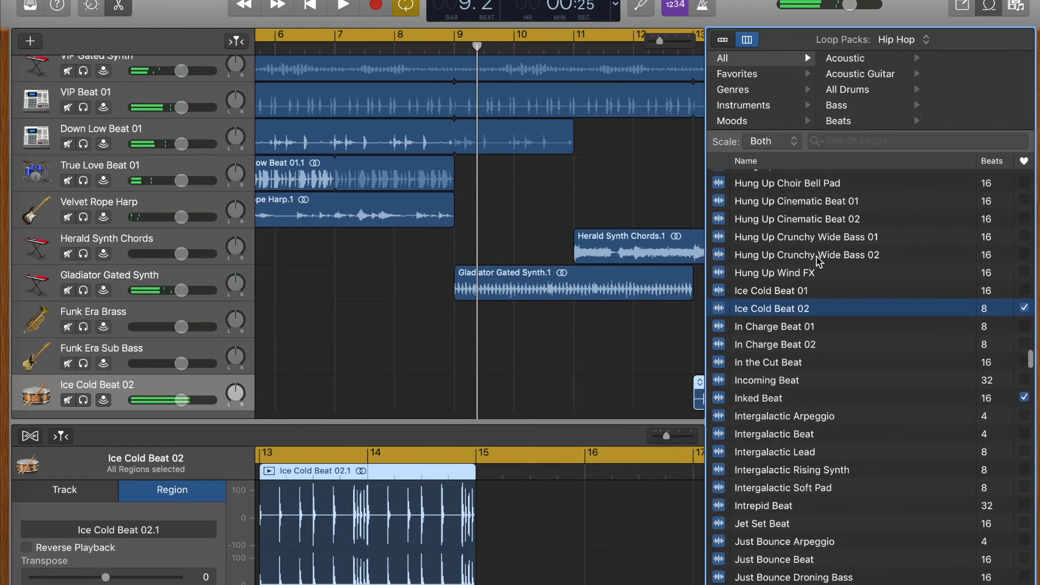
pyautogui.scroll(4, 818, 261)
pyautogui.scroll(-12, 819, 262)
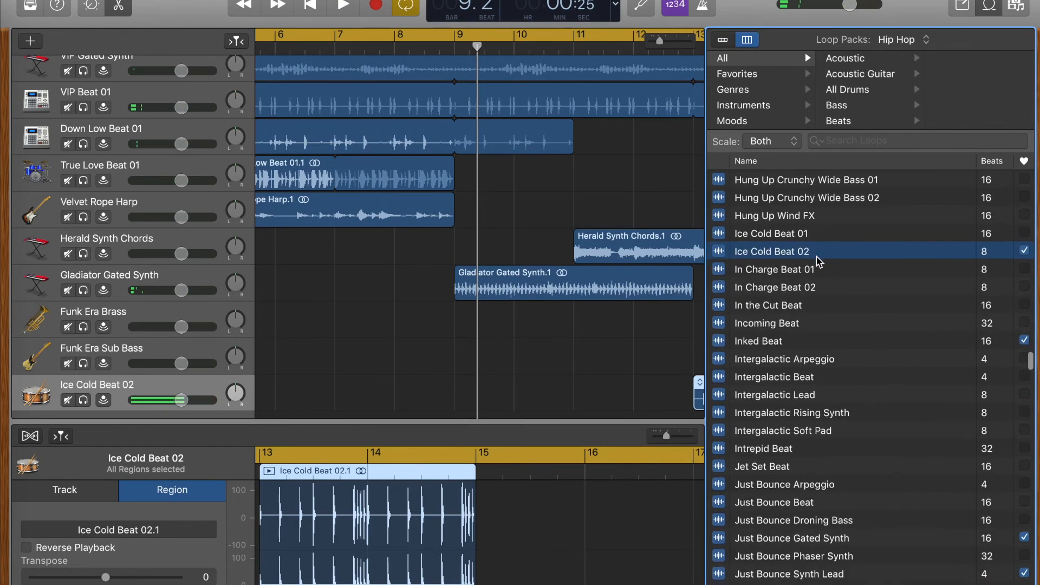
pyautogui.scroll(-3, 818, 262)
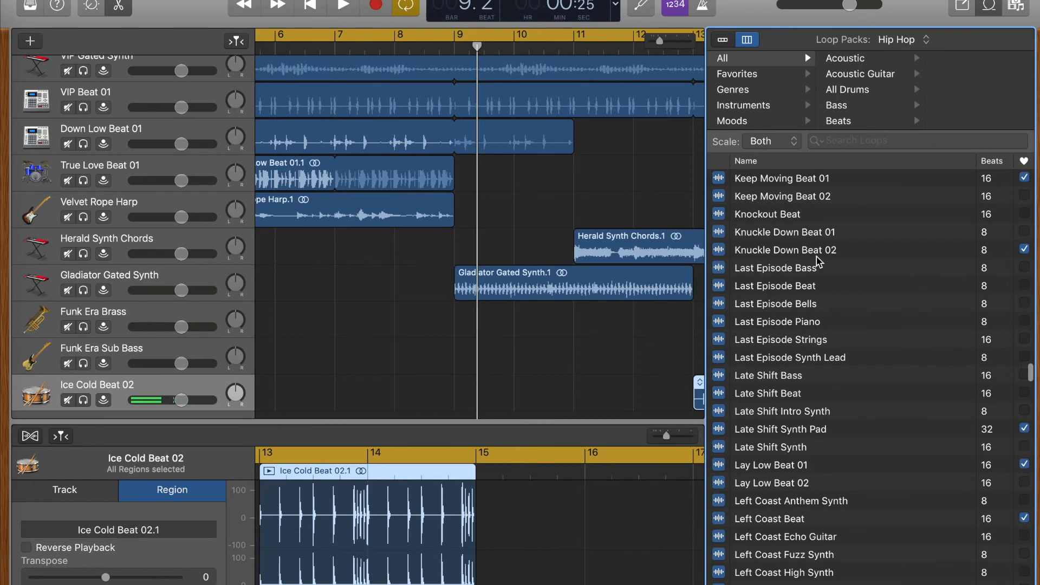
pyautogui.scroll(-4, 818, 261)
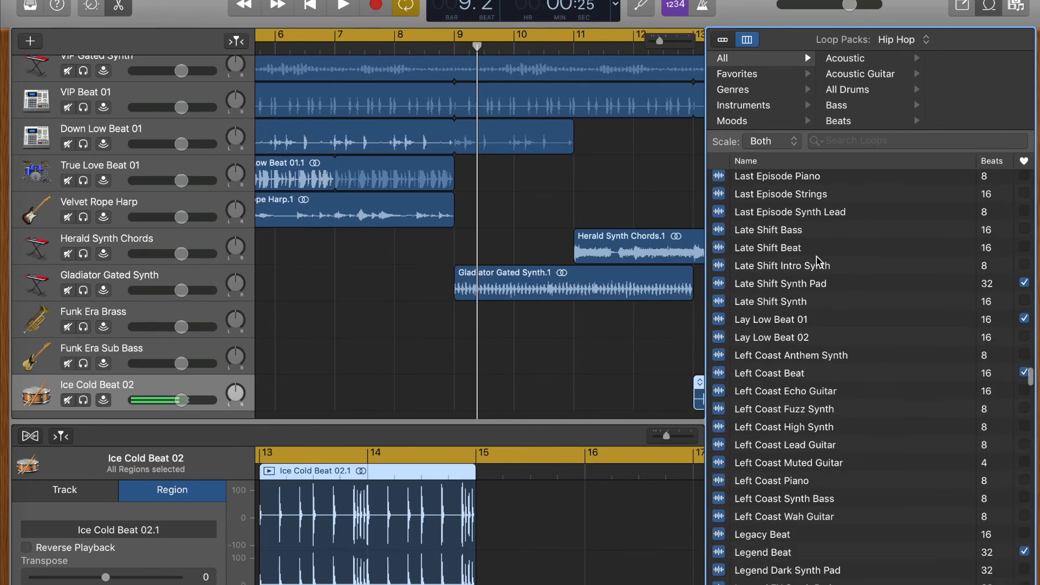
pyautogui.scroll(-6, 818, 261)
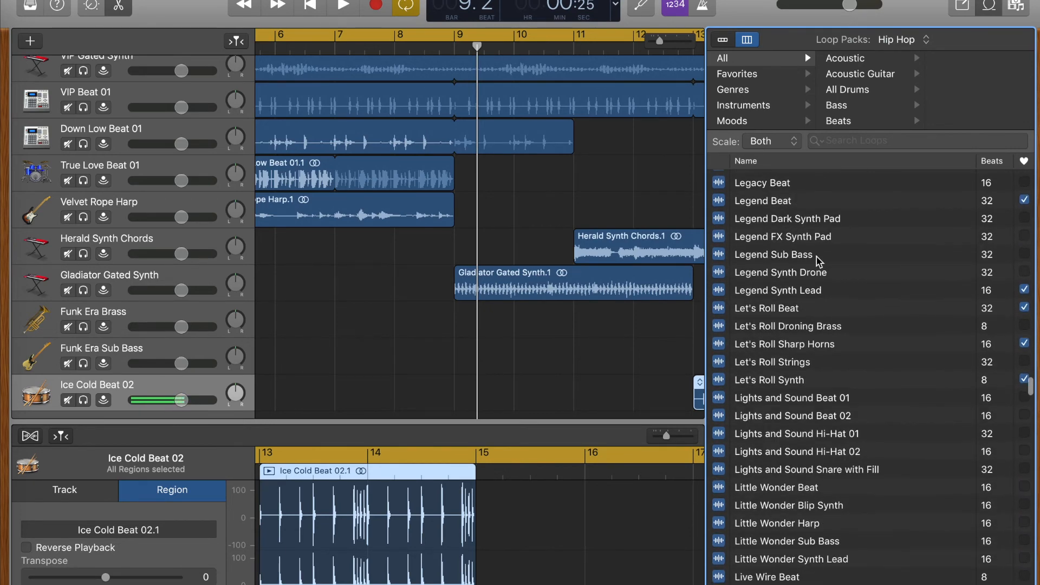
pyautogui.scroll(-4, 819, 261)
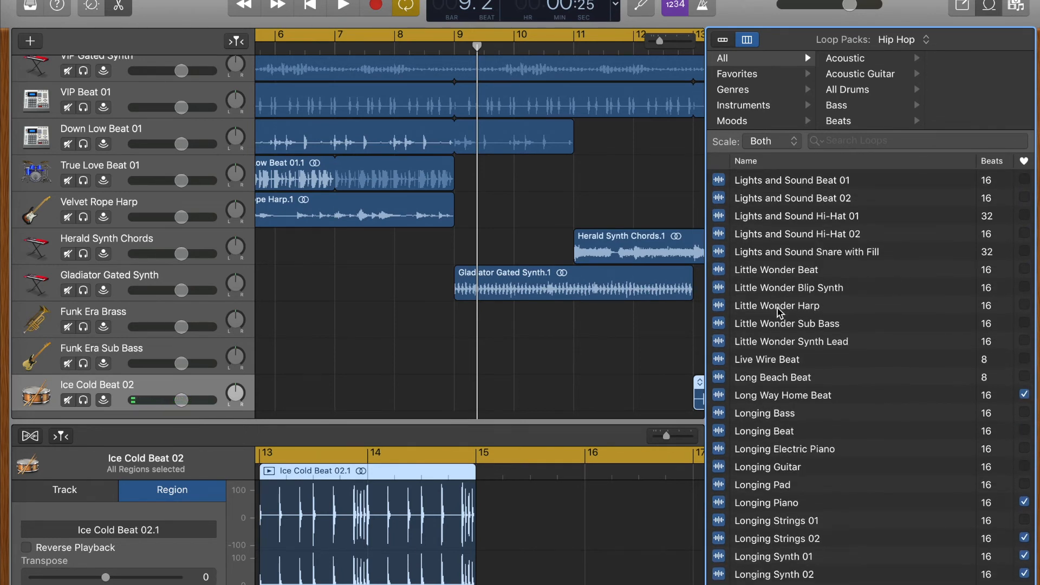
pyautogui.scroll(-3, 745, 397)
pyautogui.scroll(-2, 745, 397)
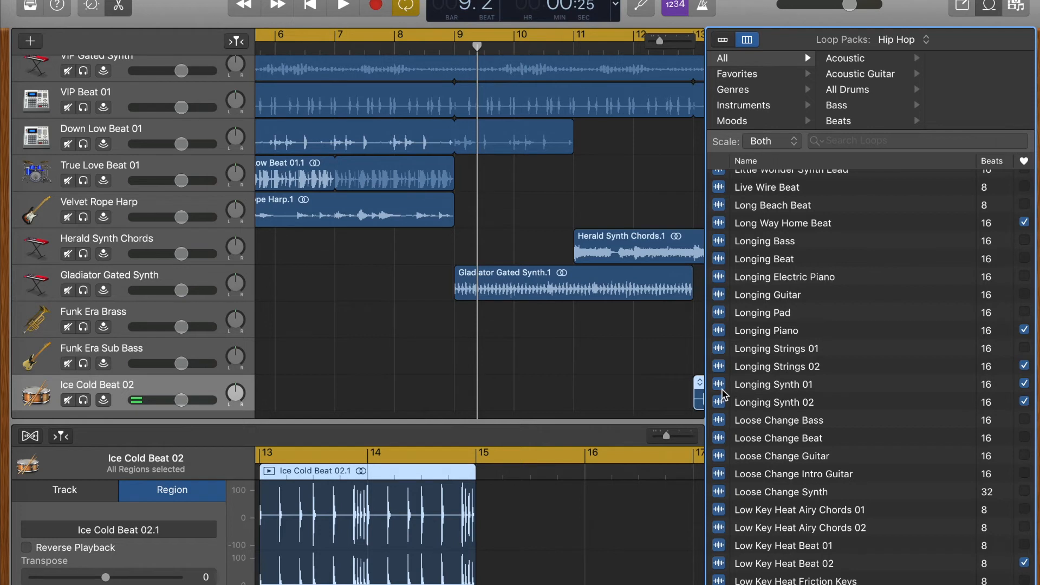
# Step: Preview Longing Synth 01 and place it on a new track starting at bar 9
pyautogui.click(723, 386)
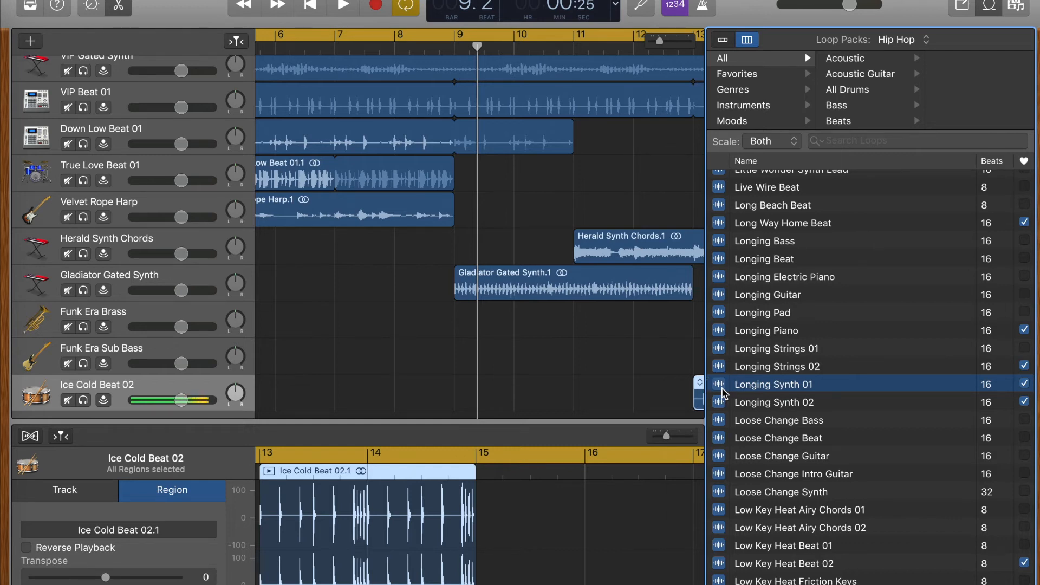
pyautogui.click(721, 388)
pyautogui.scroll(-2, 482, 351)
pyautogui.hscroll(5, 483, 350)
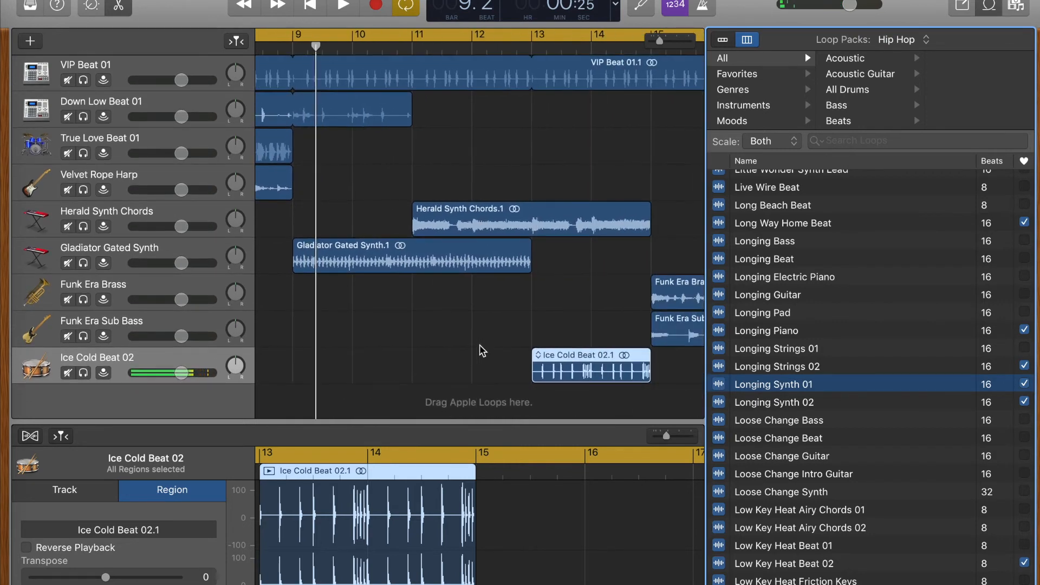
pyautogui.hscroll(-3, 482, 351)
pyautogui.moveTo(719, 388); pyautogui.dragTo(401, 410)
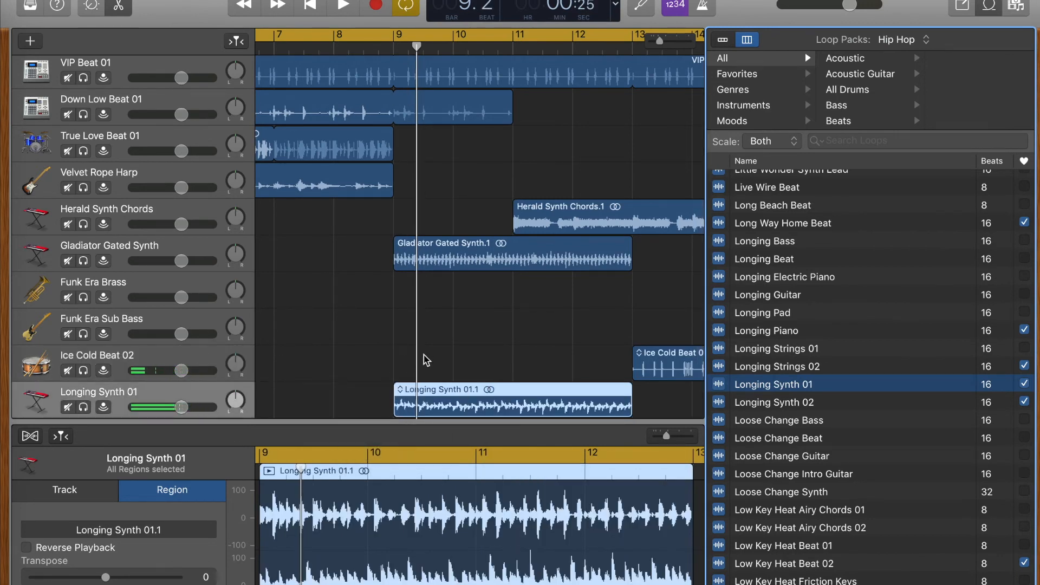
pyautogui.click(67, 411)
pyautogui.click(68, 411)
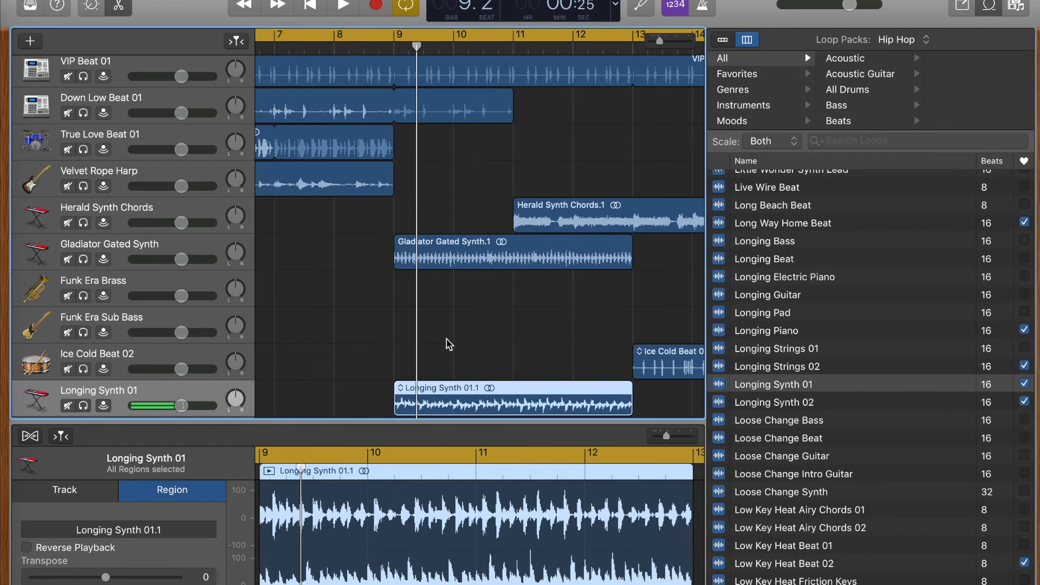
# Step: Browse back up the Hip Hop loops from the Longing loops to the Great Heights loops
pyautogui.scroll(-2, 447, 343)
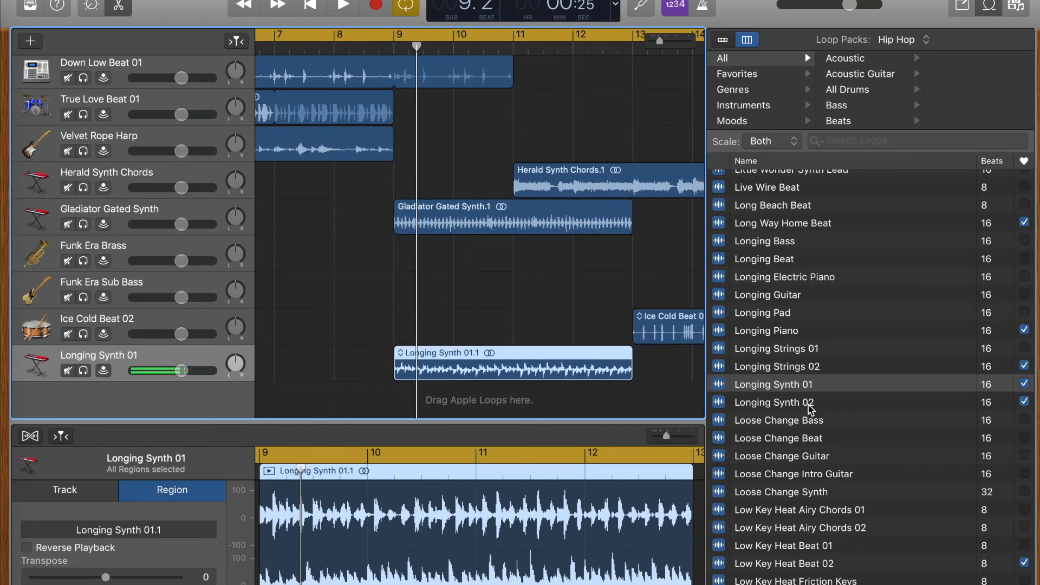
pyautogui.scroll(15, 810, 409)
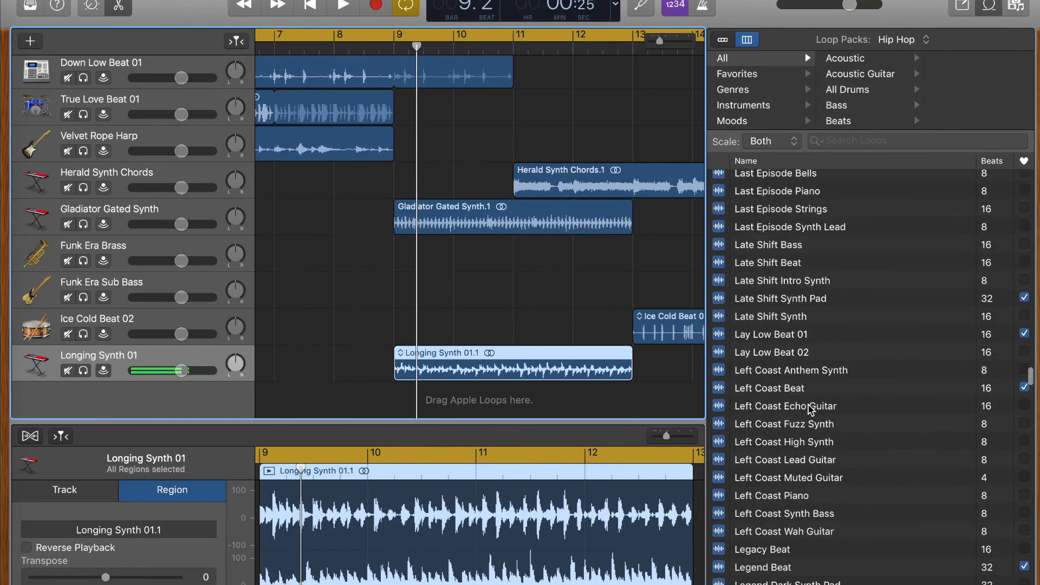
pyautogui.scroll(15, 810, 409)
pyautogui.scroll(8, 810, 410)
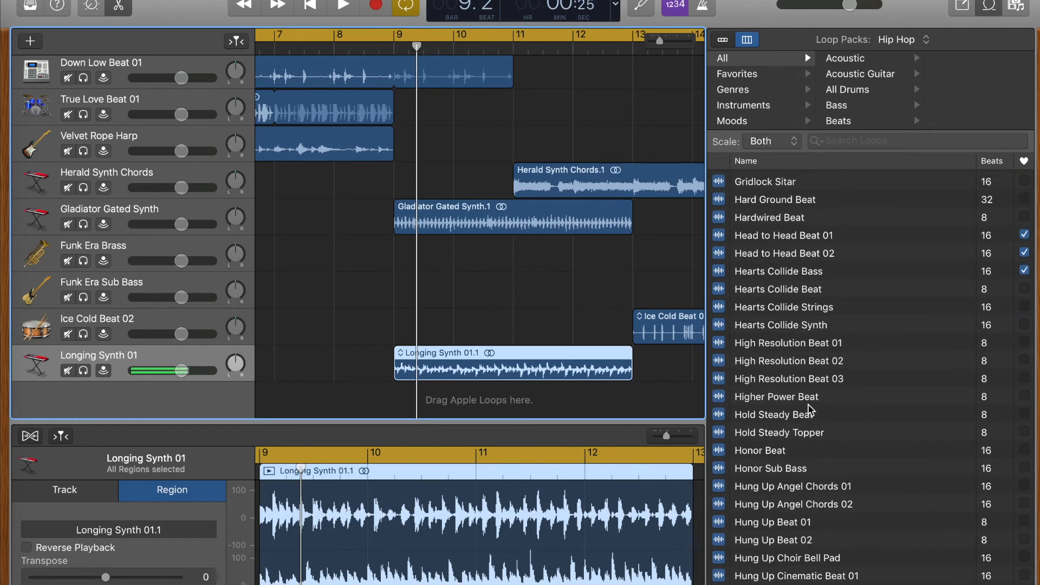
pyautogui.scroll(2, 810, 410)
pyautogui.scroll(2, 810, 409)
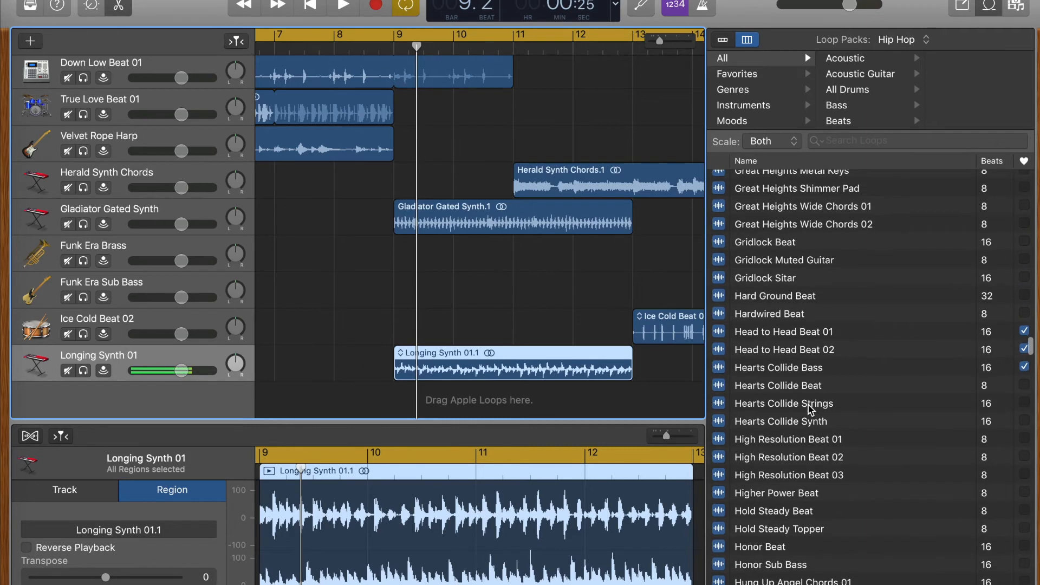
# Step: Set the loop pack to Modern R&B, browse its loops and preview Knightly Synth Horns
pyautogui.click(902, 41)
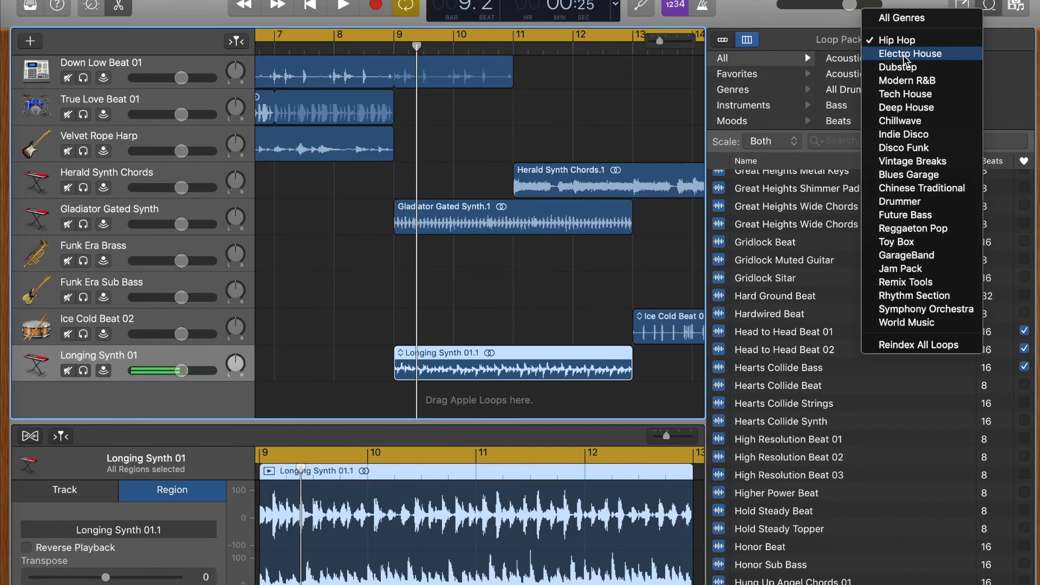
pyautogui.click(910, 81)
pyautogui.scroll(5, 810, 428)
pyautogui.scroll(20, 809, 428)
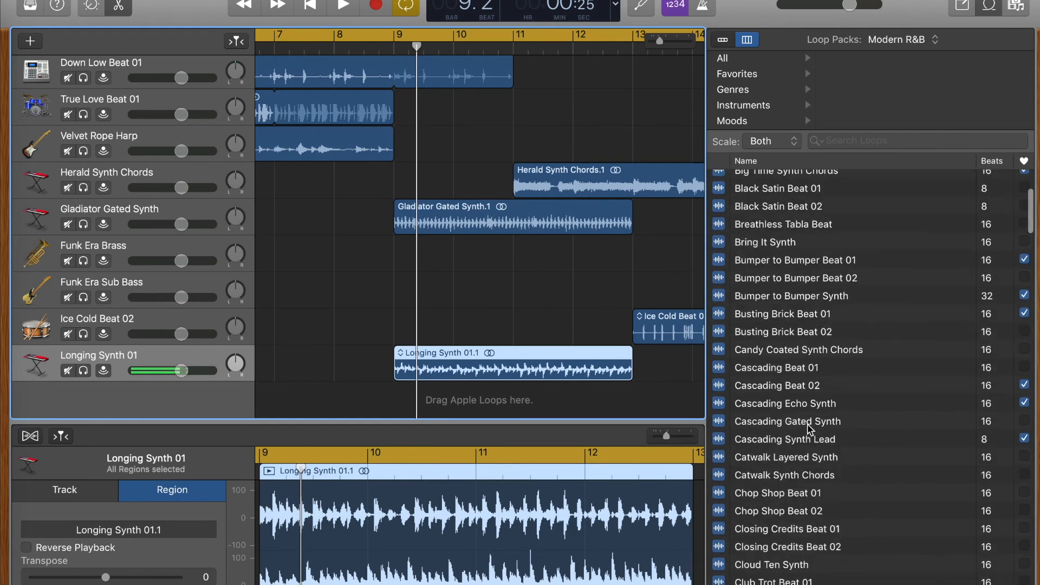
pyautogui.scroll(-20, 809, 430)
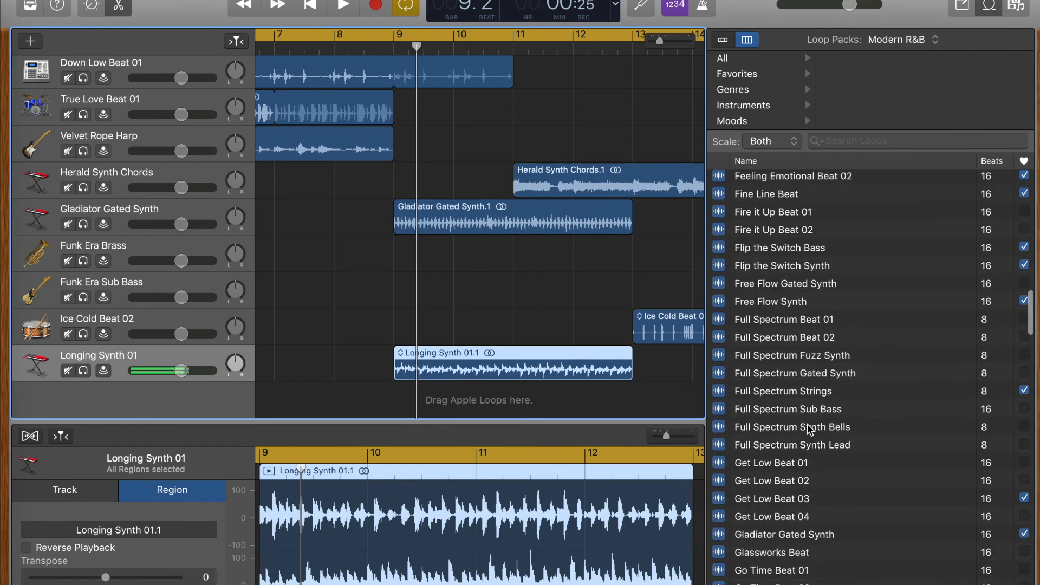
pyautogui.scroll(-10, 809, 431)
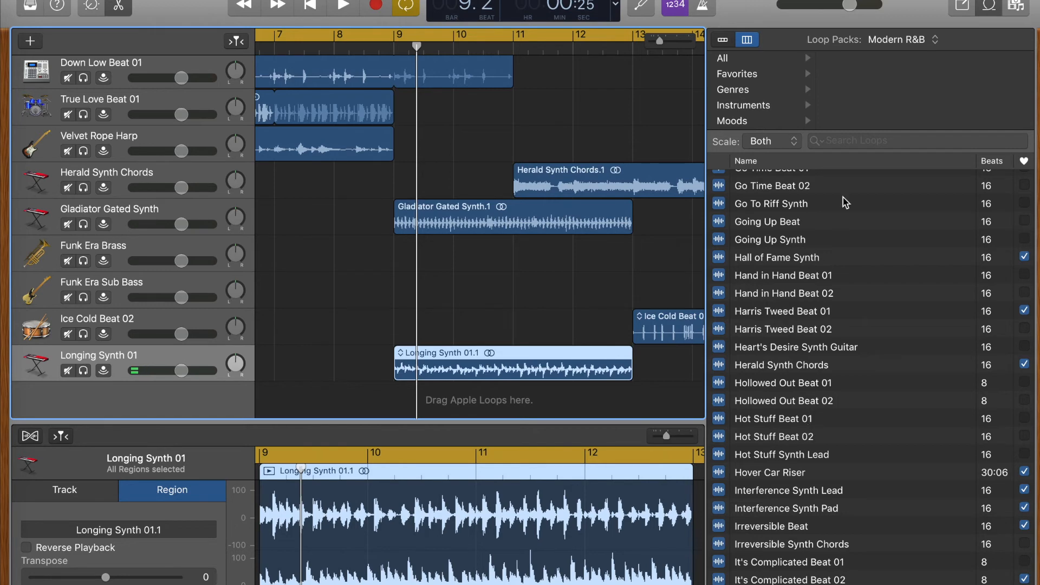
pyautogui.scroll(-10, 844, 260)
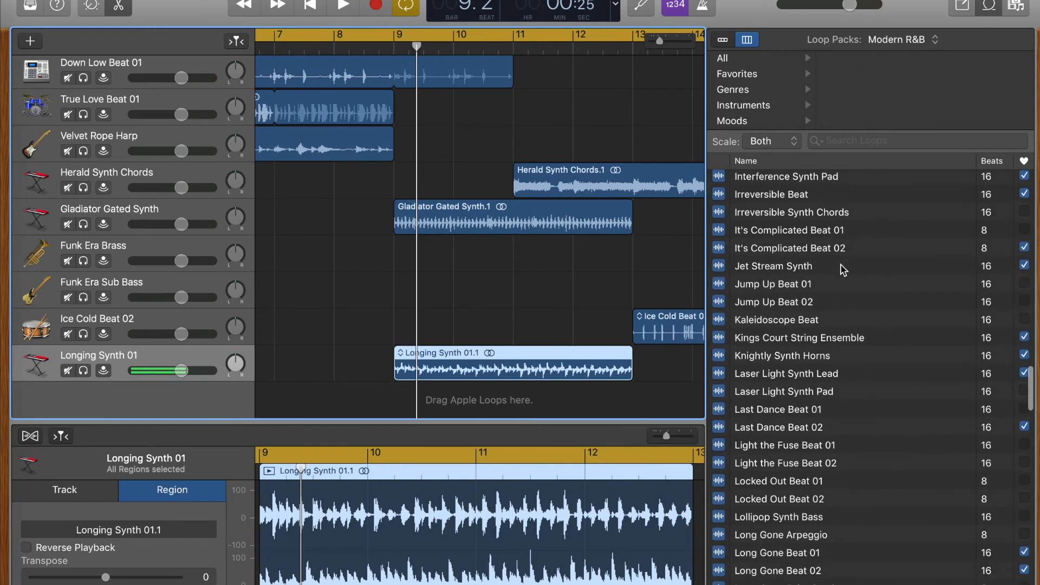
pyautogui.click(721, 357)
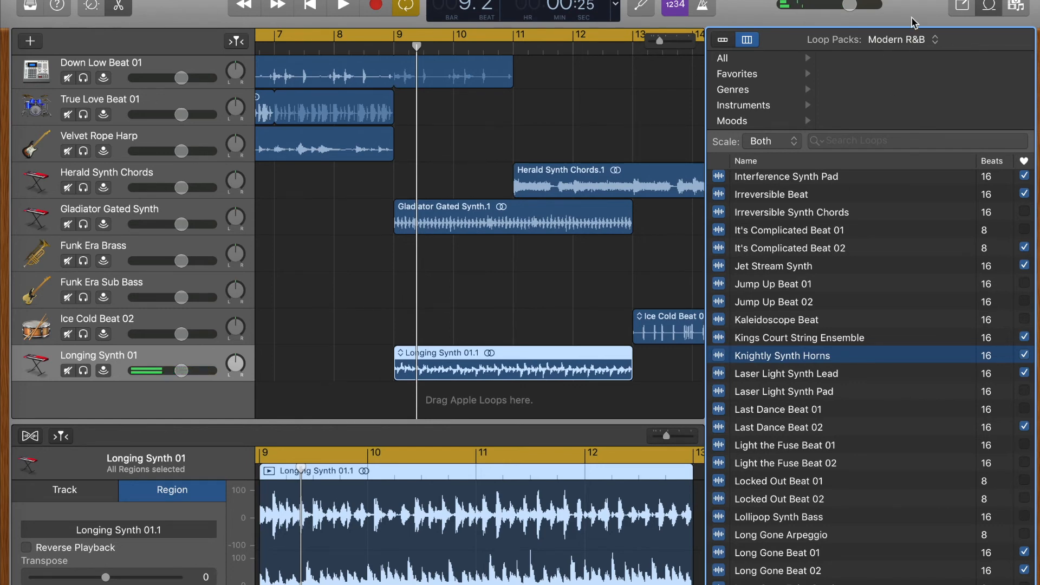
# Step: Set the loop pack back to Hip Hop and browse its loops between the Endless Streets and Recollection loops
pyautogui.click(900, 40)
pyautogui.click(894, 3)
pyautogui.scroll(-10, 796, 428)
pyautogui.scroll(-20, 796, 428)
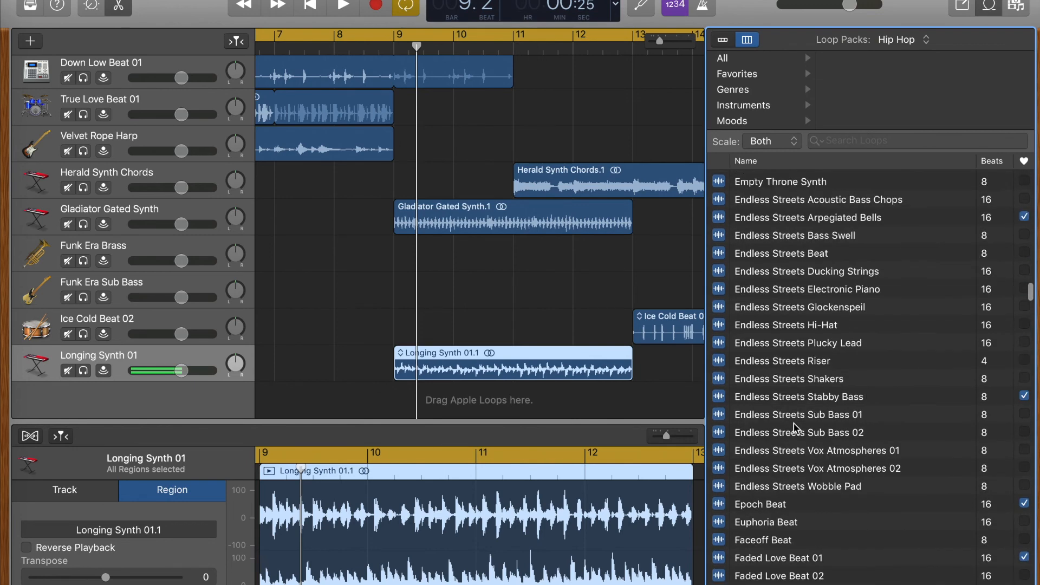
pyautogui.scroll(-20, 796, 428)
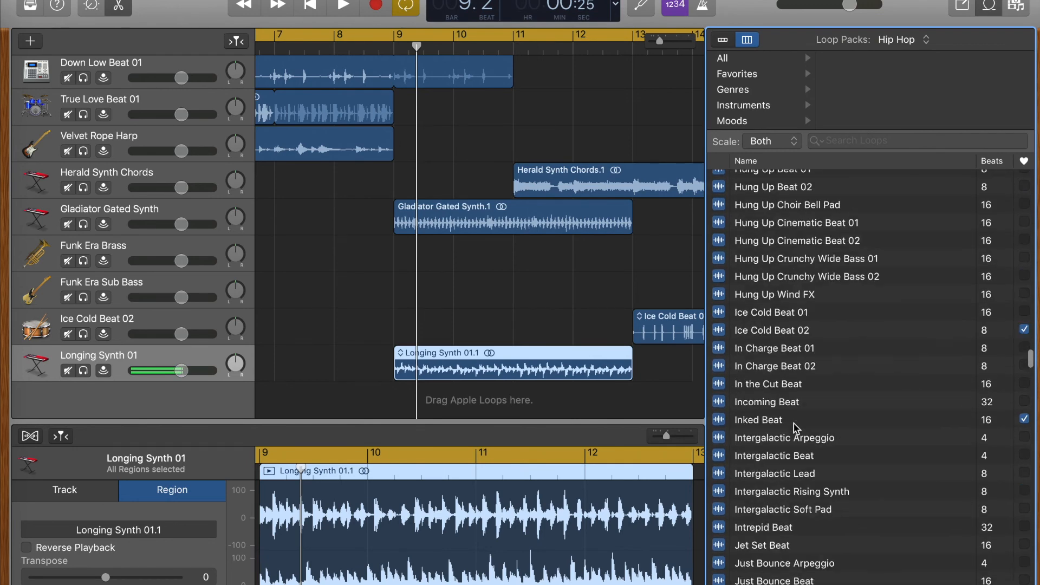
pyautogui.scroll(-20, 797, 428)
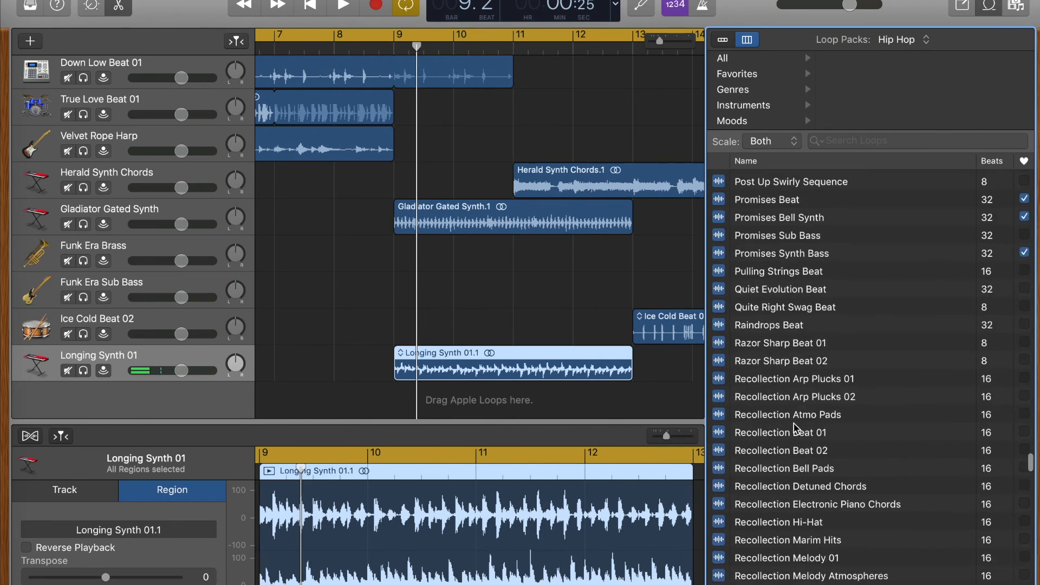
pyautogui.scroll(20, 796, 428)
pyautogui.scroll(20, 795, 428)
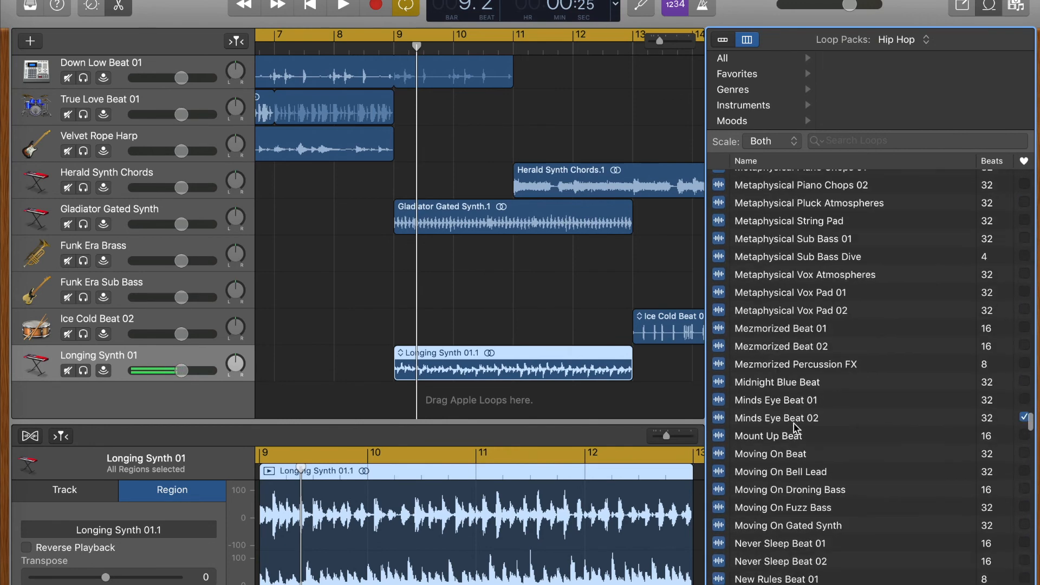
pyautogui.scroll(-15, 796, 428)
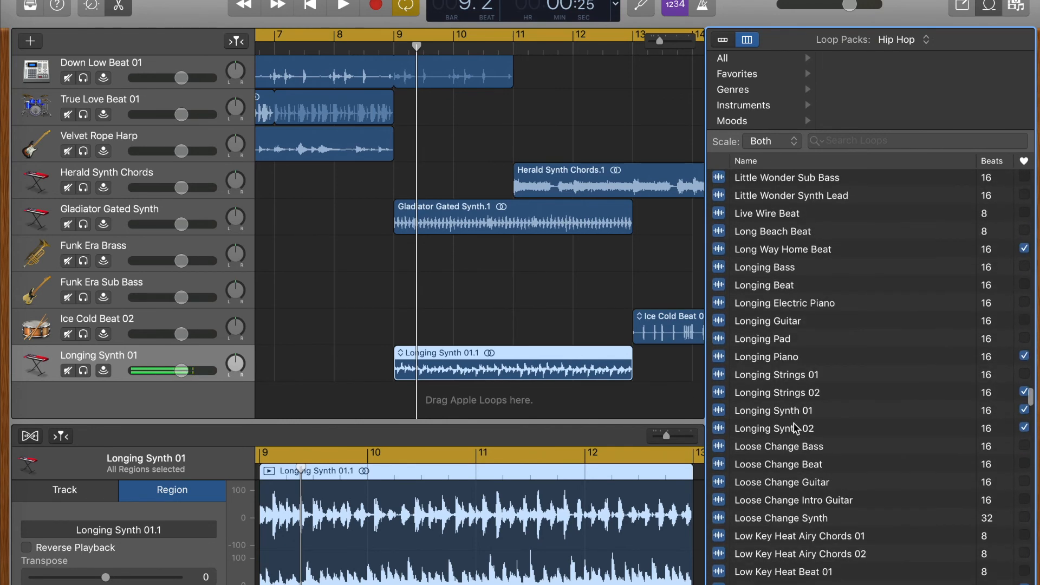
pyautogui.scroll(-20, 795, 428)
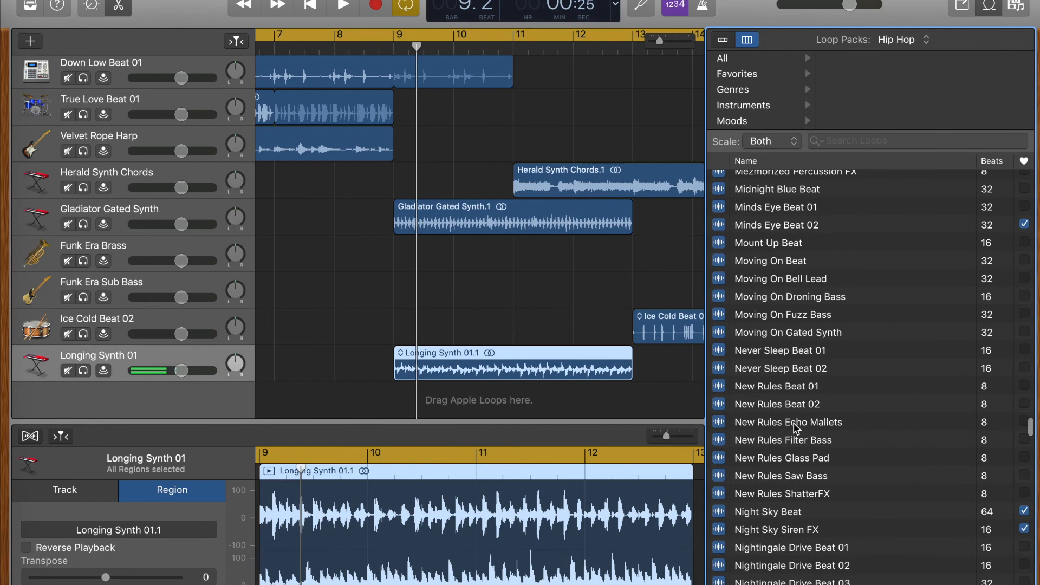
pyautogui.scroll(10, 796, 425)
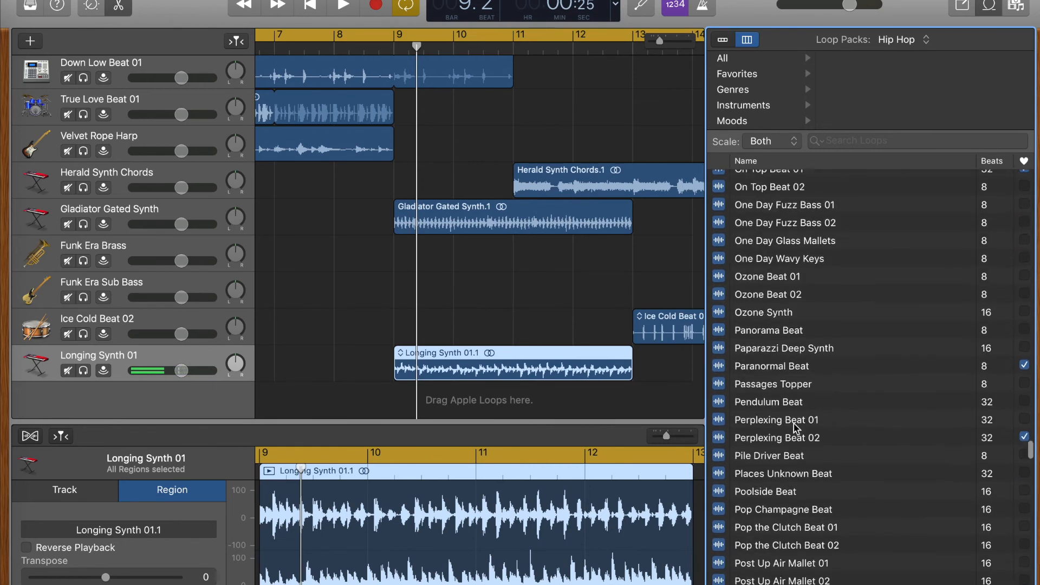
# Step: Show loops from all categories and all genres, search for "synth" and browse down to the Night Vision loops
pyautogui.click(749, 58)
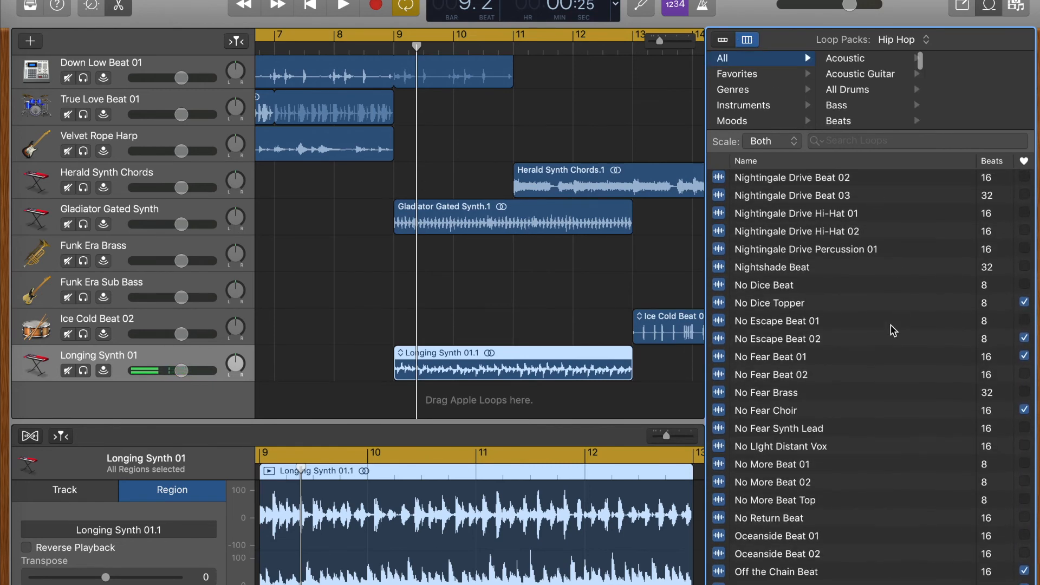
pyautogui.scroll(-3, 878, 368)
pyautogui.scroll(8, 869, 409)
pyautogui.scroll(15, 869, 407)
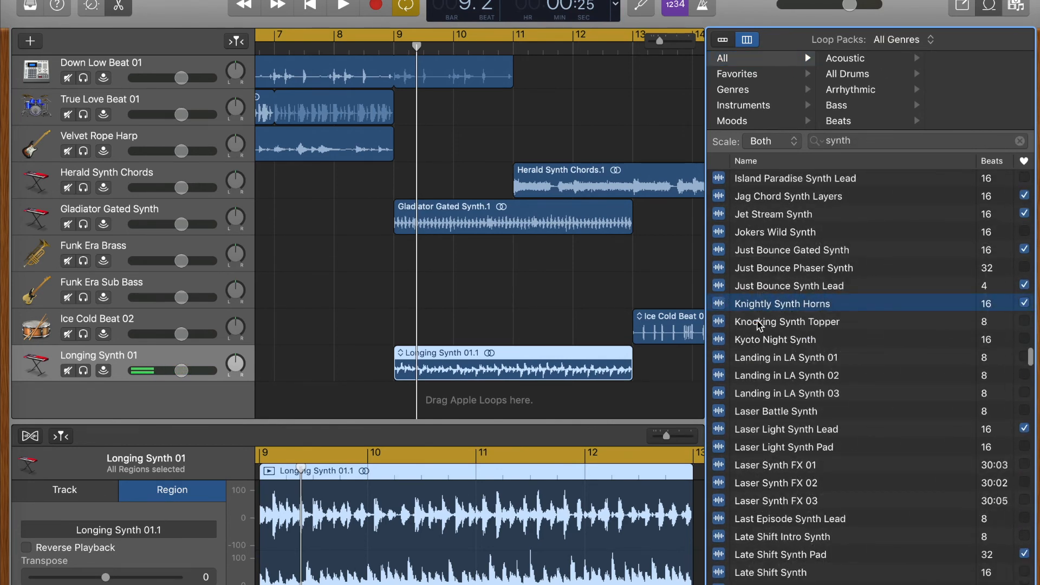
pyautogui.scroll(-10, 756, 320)
pyautogui.scroll(-20, 757, 324)
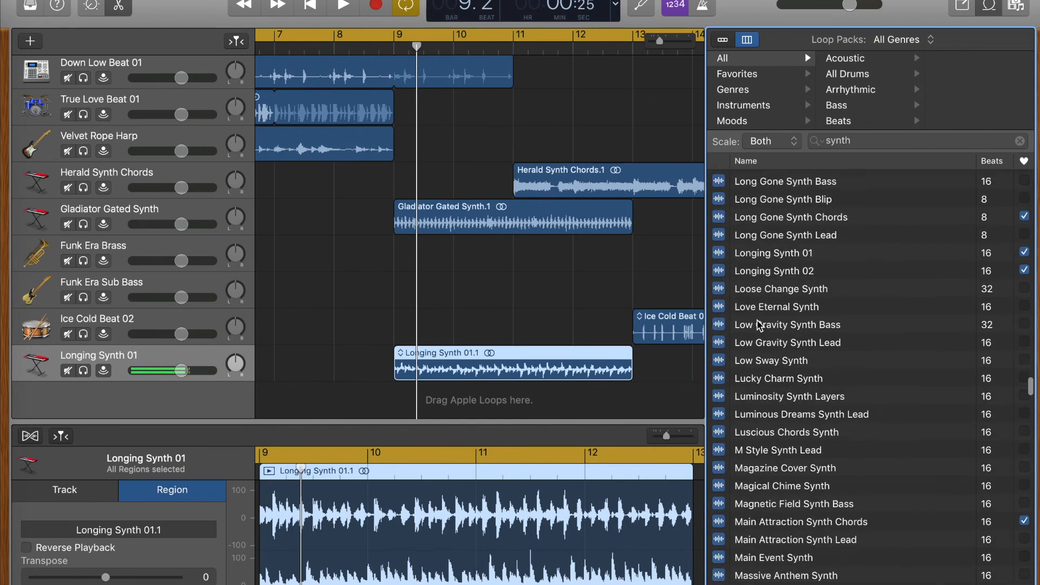
pyautogui.scroll(-3, 758, 324)
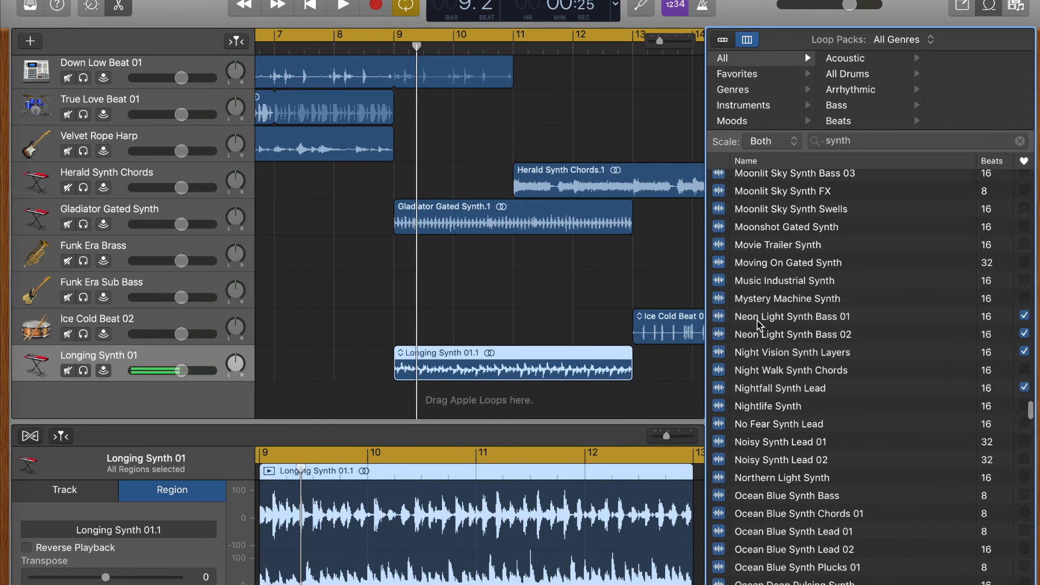
# Step: Preview Night Vision Synth Layers and place it on a new track starting at bar 11
pyautogui.click(720, 353)
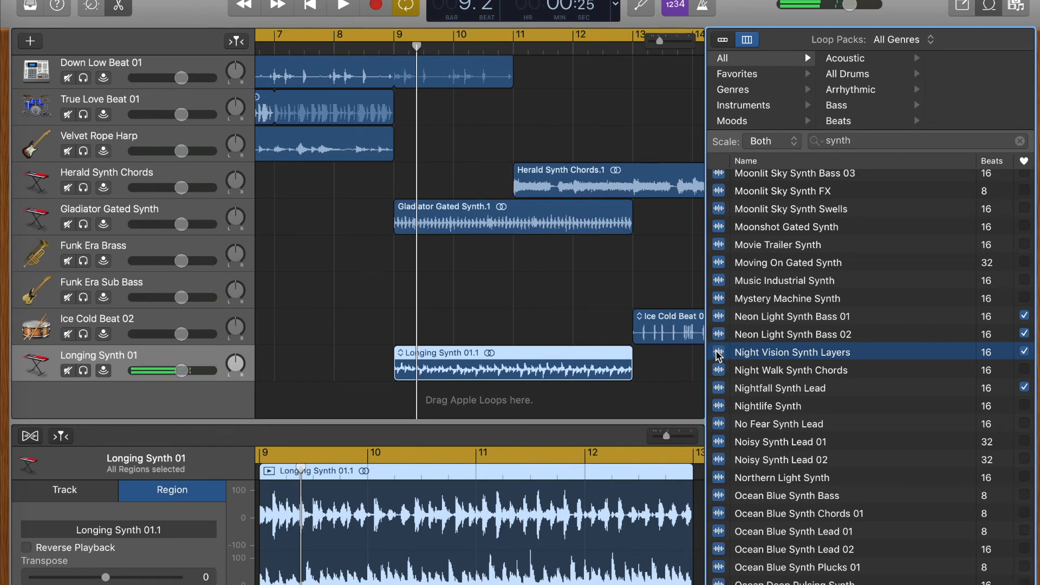
pyautogui.hscroll(3, 544, 343)
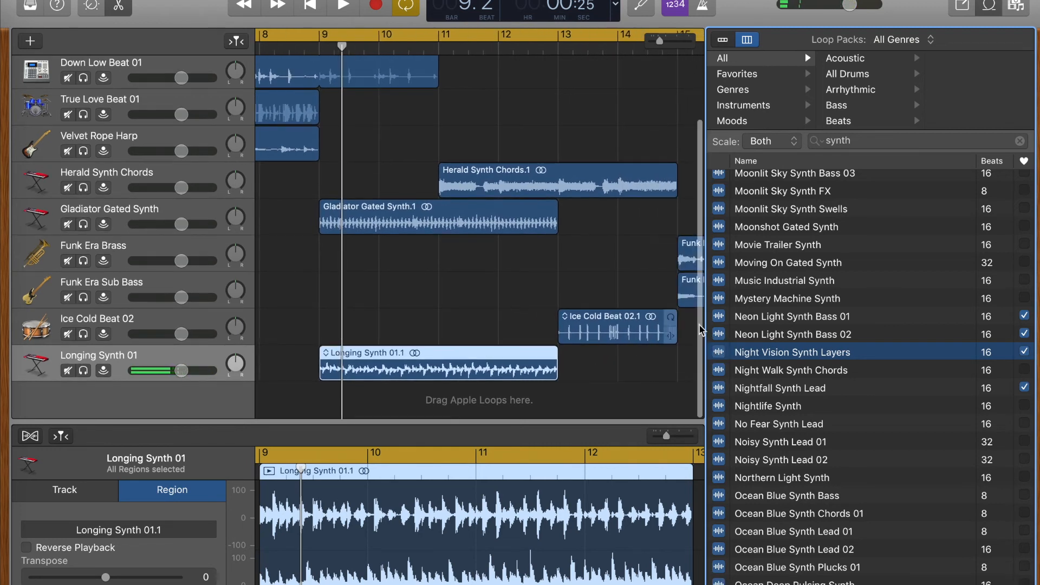
pyautogui.moveTo(721, 355); pyautogui.dragTo(438, 398)
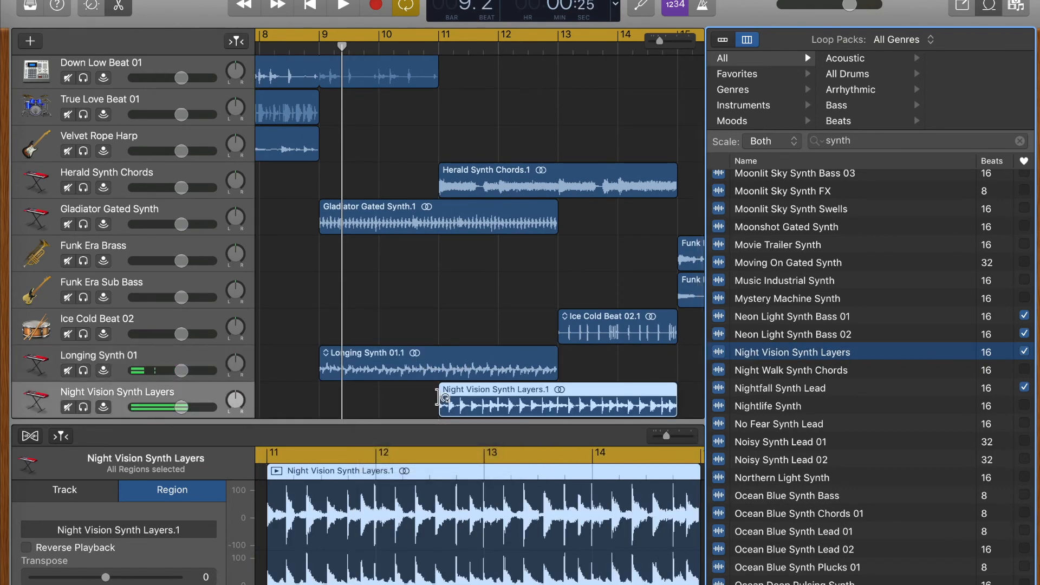
# Step: Close the loop browser and create a volume fade-out on the project's main output
pyautogui.hscroll(2, 444, 398)
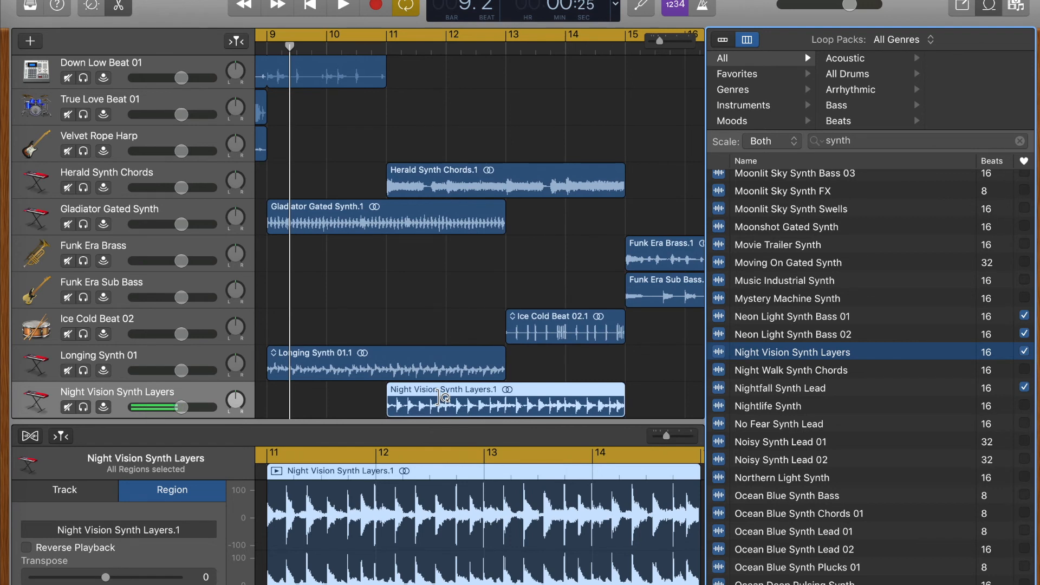
pyautogui.scroll(-2, 486, 347)
pyautogui.hscroll(2, 486, 347)
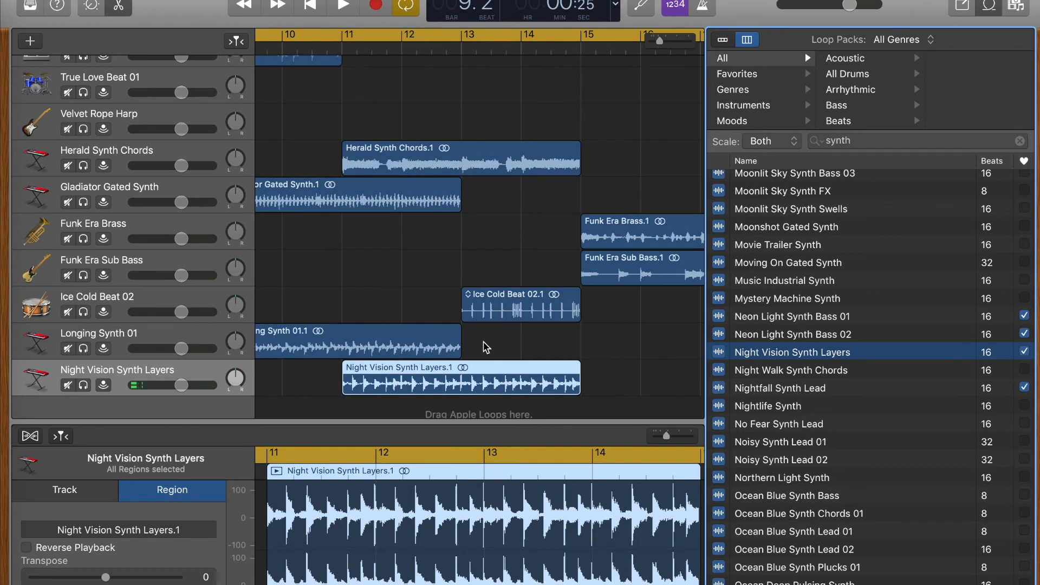
pyautogui.hscroll(1, 486, 348)
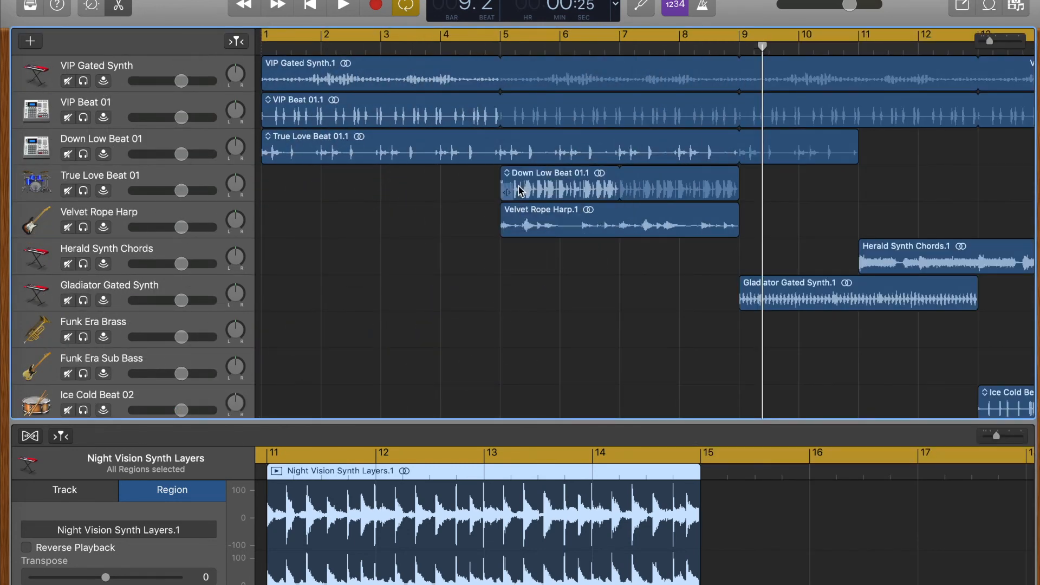
pyautogui.scroll(-3, 439, 318)
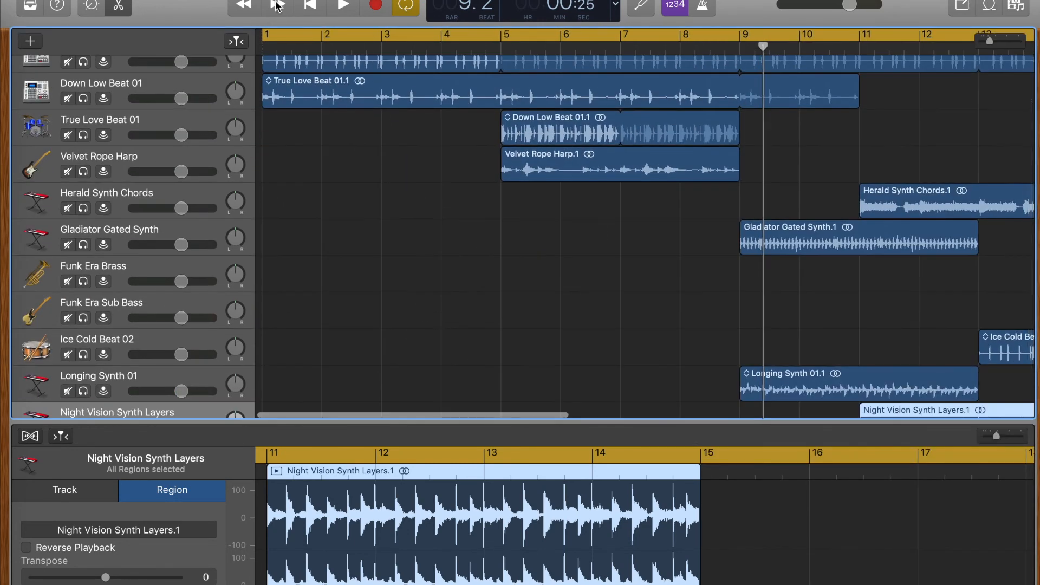
pyautogui.click(250, 0)
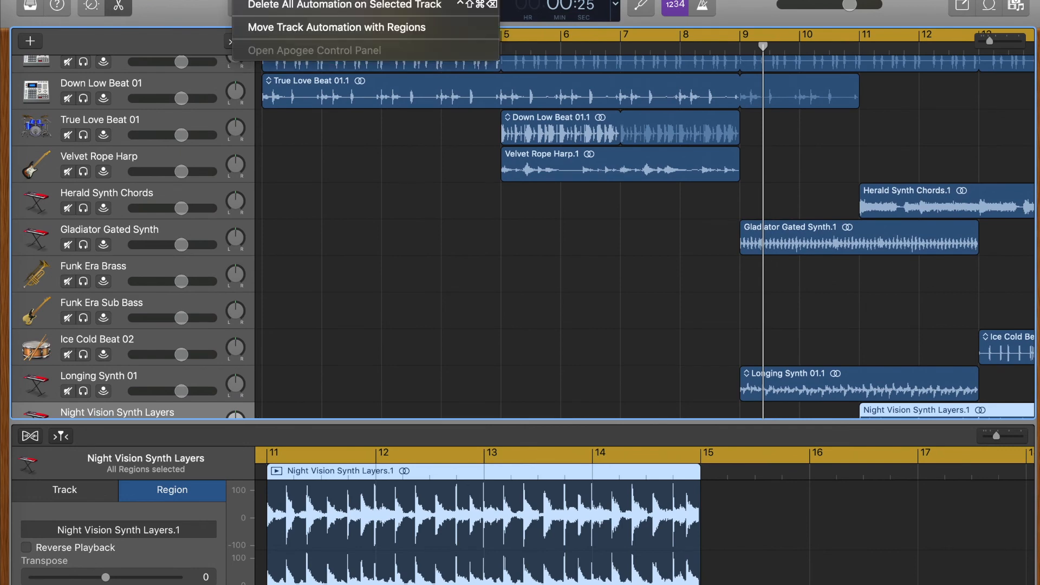
pyautogui.click(303, 0)
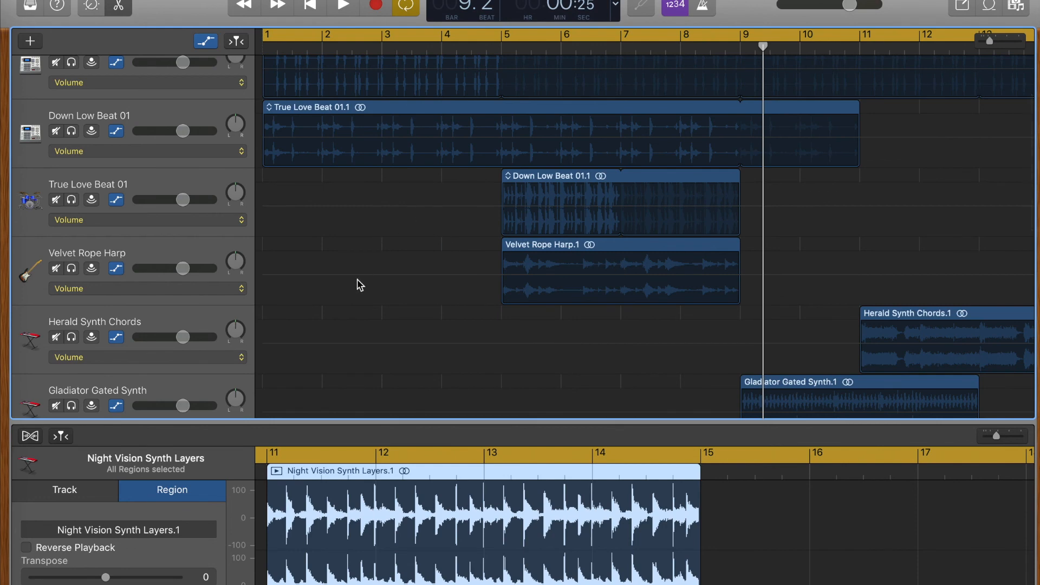
# Step: Look over the upper tracks' automation lanes and the automation parameters offered for the VIP Beat 01 track
pyautogui.scroll(4, 360, 286)
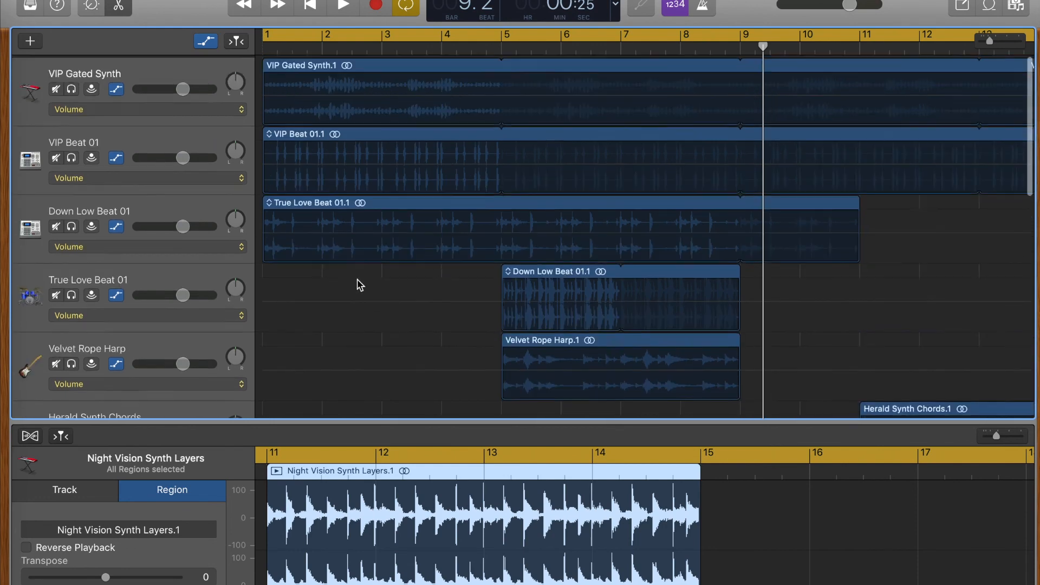
pyautogui.click(106, 178)
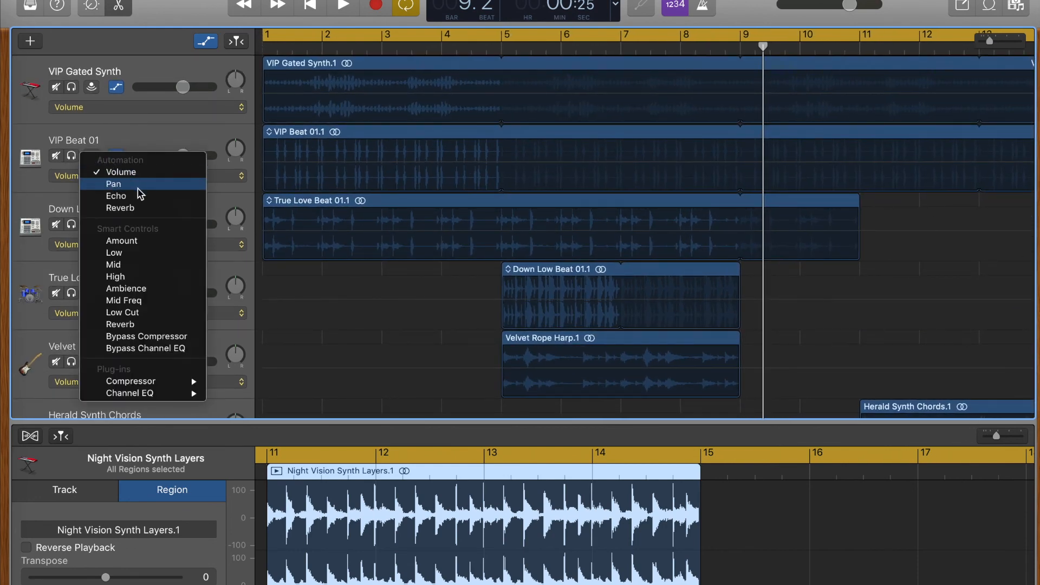
pyautogui.click(28, 179)
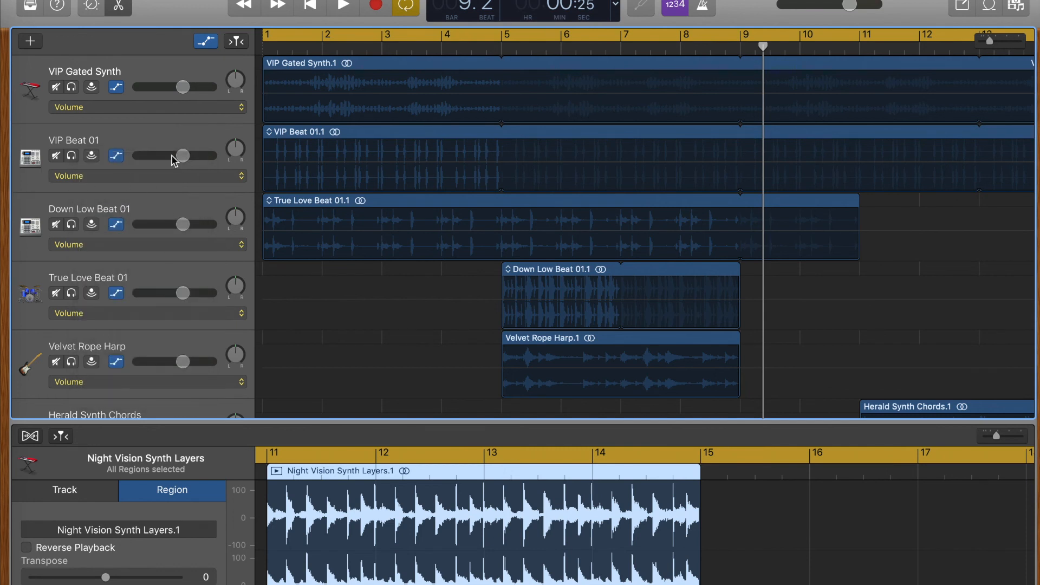
pyautogui.scroll(-2, 151, 317)
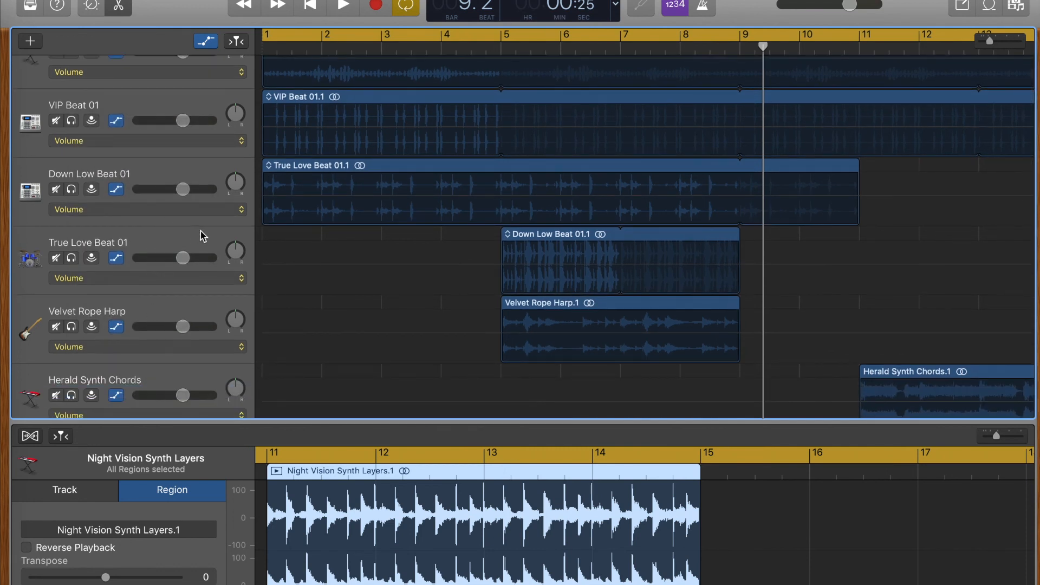
pyautogui.click(185, 189)
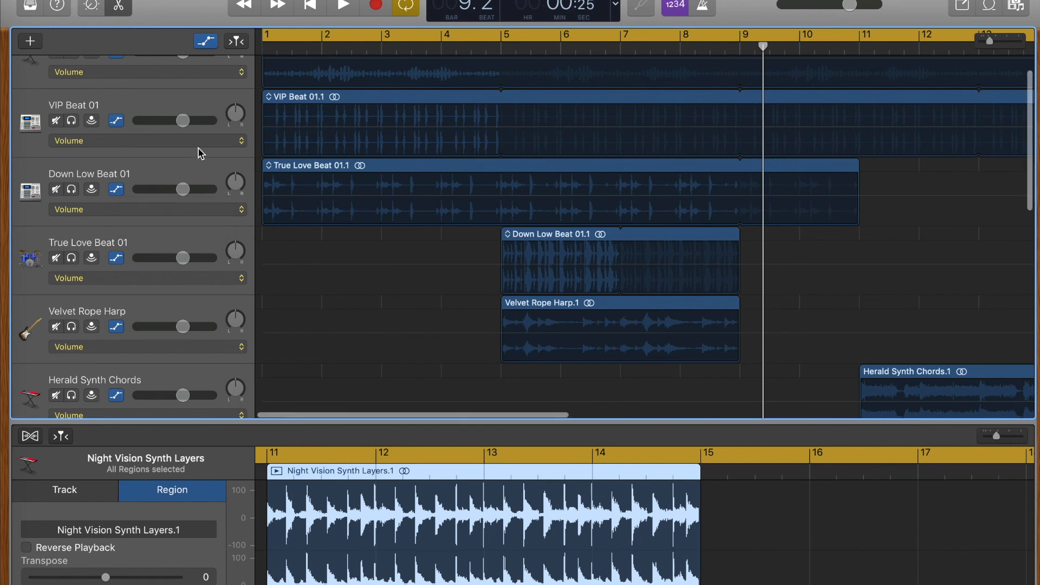
pyautogui.scroll(2, 200, 153)
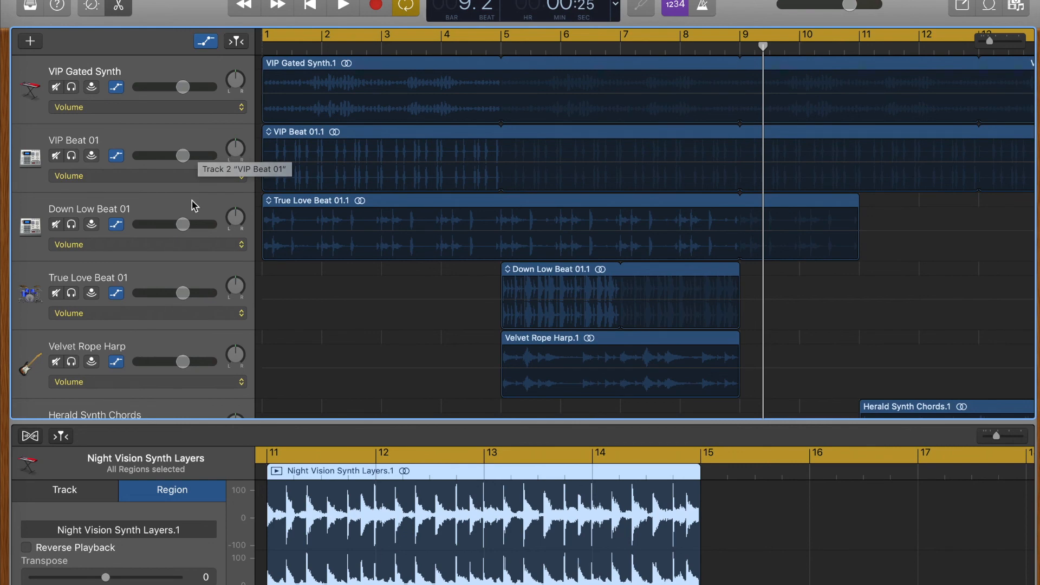
# Step: Move the first point of the Master Track's volume fade-out to about the middle of bar 18
pyautogui.scroll(-10, 406, 255)
pyautogui.hscroll(10, 407, 255)
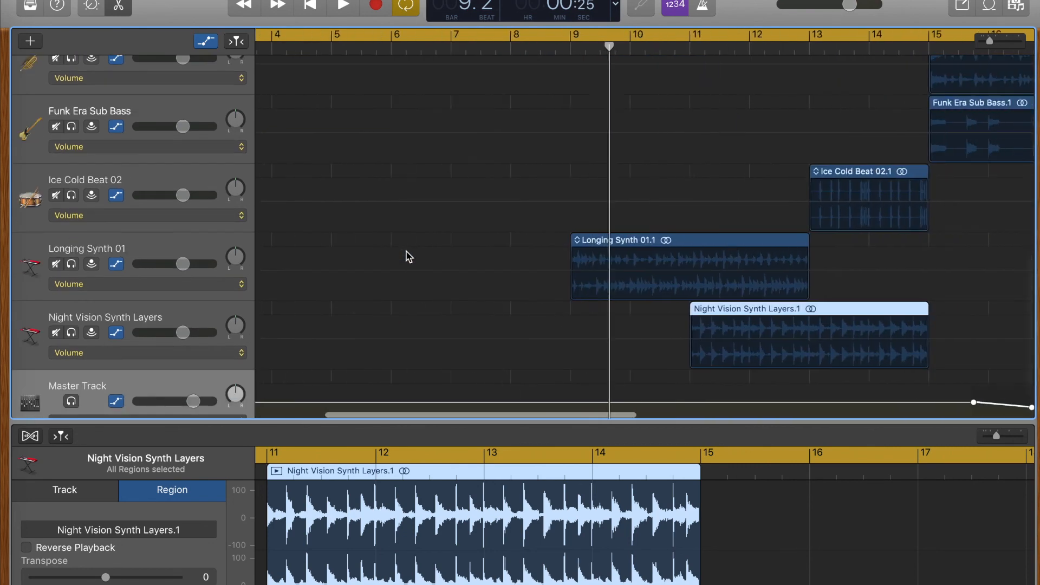
pyautogui.scroll(-3, 409, 256)
pyautogui.hscroll(1, 409, 256)
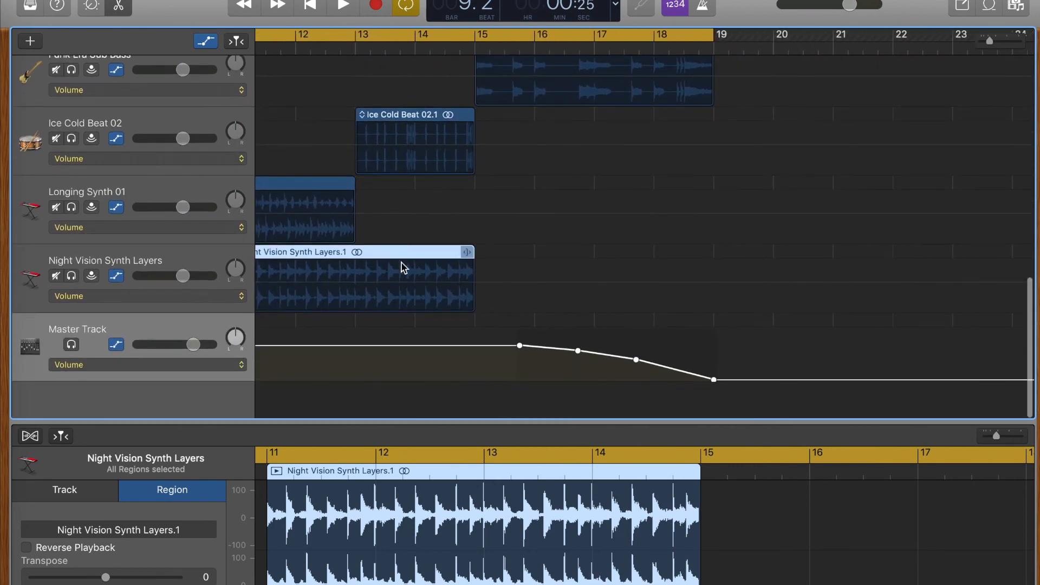
pyautogui.moveTo(521, 347); pyautogui.dragTo(684, 348)
# Step: Extend the looped VIP Gated Synth and VIP Beat 01 regions so both end at bar 19
pyautogui.scroll(4, 569, 230)
pyautogui.hscroll(-3, 568, 230)
pyautogui.scroll(15, 572, 232)
pyautogui.hscroll(-12, 571, 232)
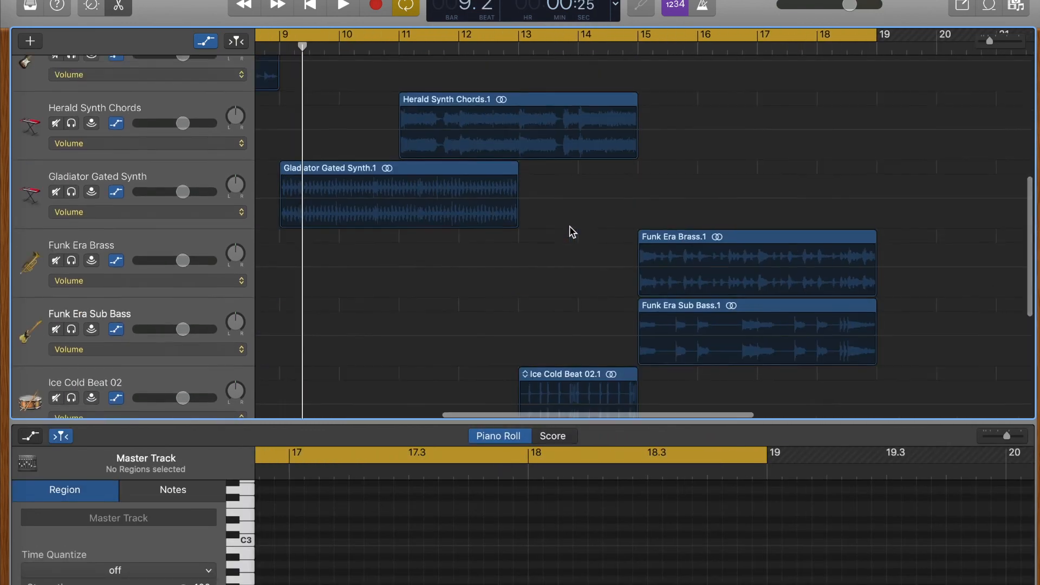
pyautogui.scroll(10, 572, 232)
pyautogui.hscroll(-7, 572, 232)
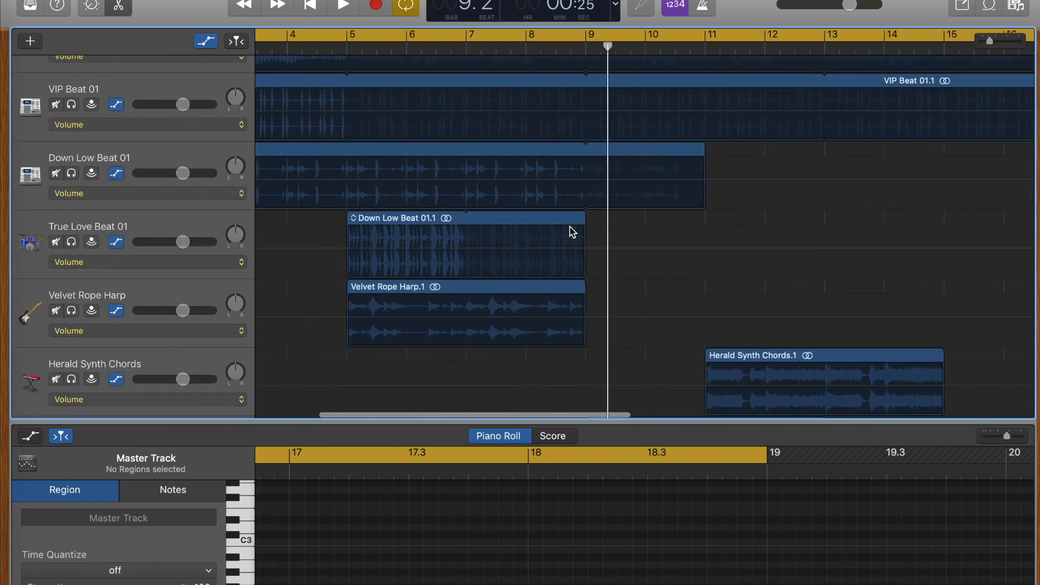
pyautogui.hscroll(15, 573, 232)
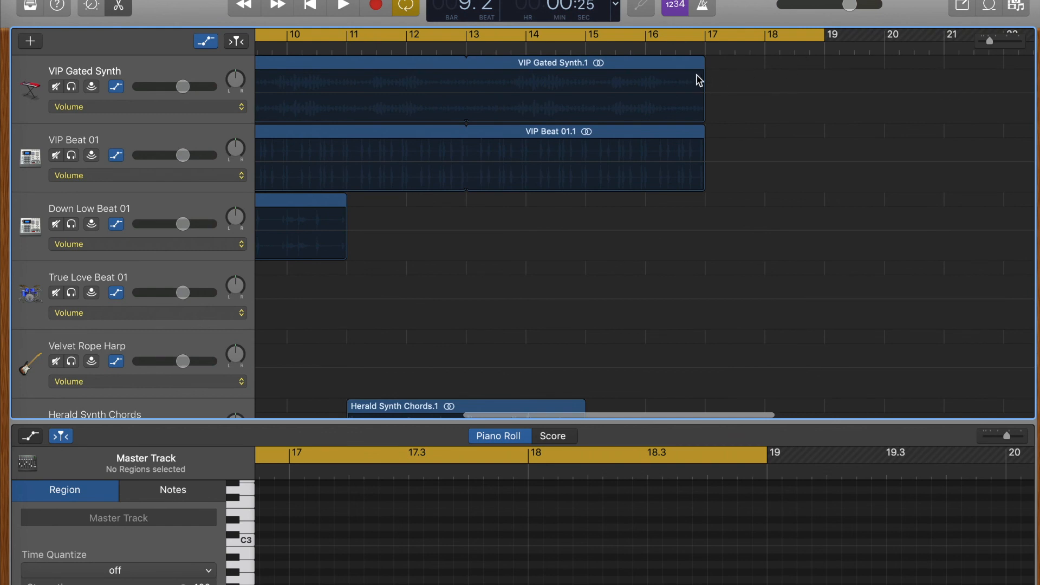
pyautogui.moveTo(703, 63); pyautogui.dragTo(824, 63)
pyautogui.click(703, 144)
pyautogui.moveTo(708, 133); pyautogui.dragTo(824, 130)
# Step: Review the arrangement of regions across all tracks, from VIP Gated Synth down to the Master Track
pyautogui.hscroll(-20, 542, 167)
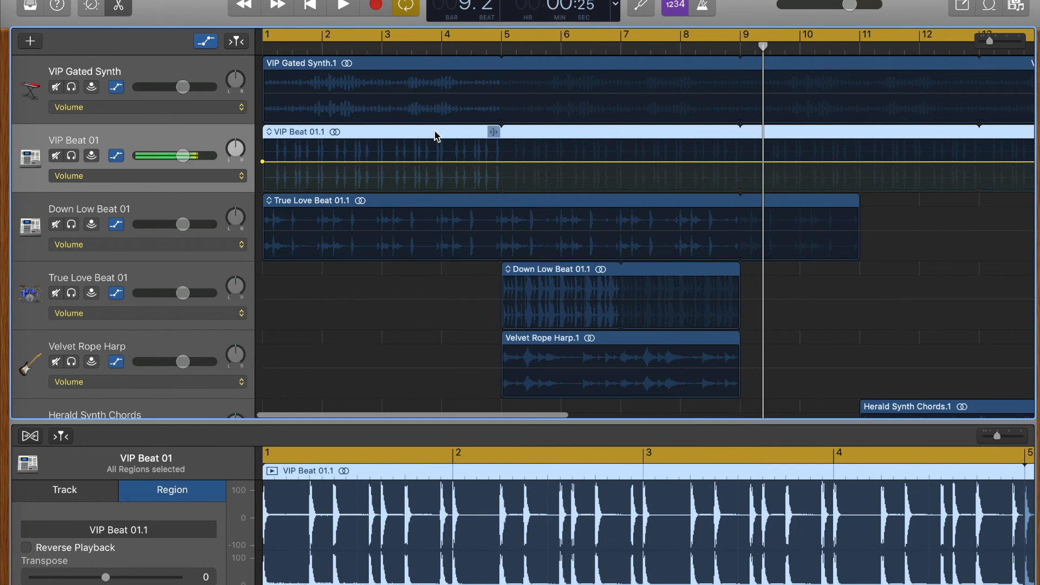
pyautogui.hscroll(5, 548, 196)
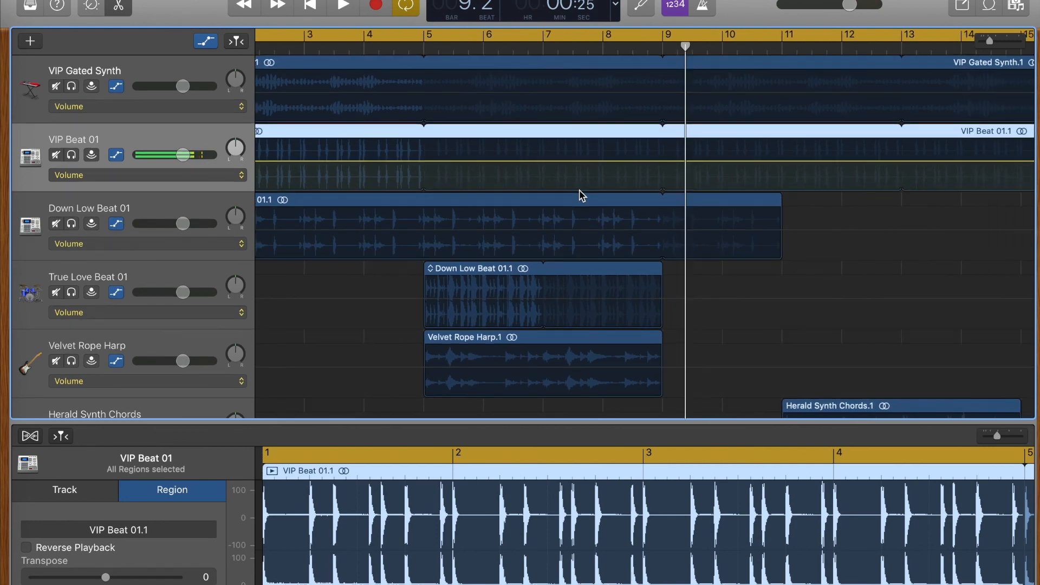
pyautogui.scroll(-4, 581, 195)
pyautogui.hscroll(-4, 582, 195)
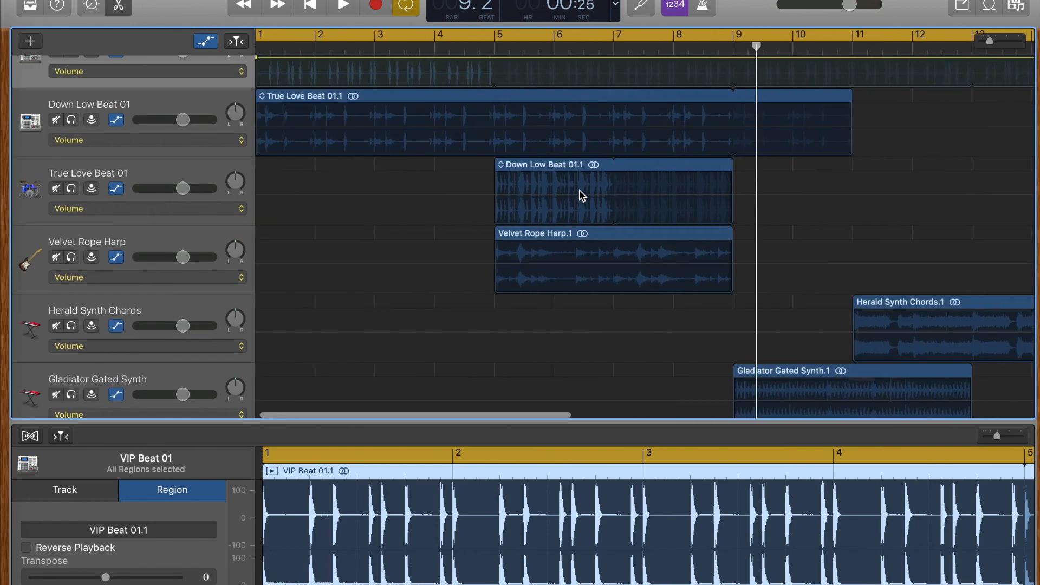
pyautogui.scroll(-10, 600, 234)
pyautogui.hscroll(12, 600, 234)
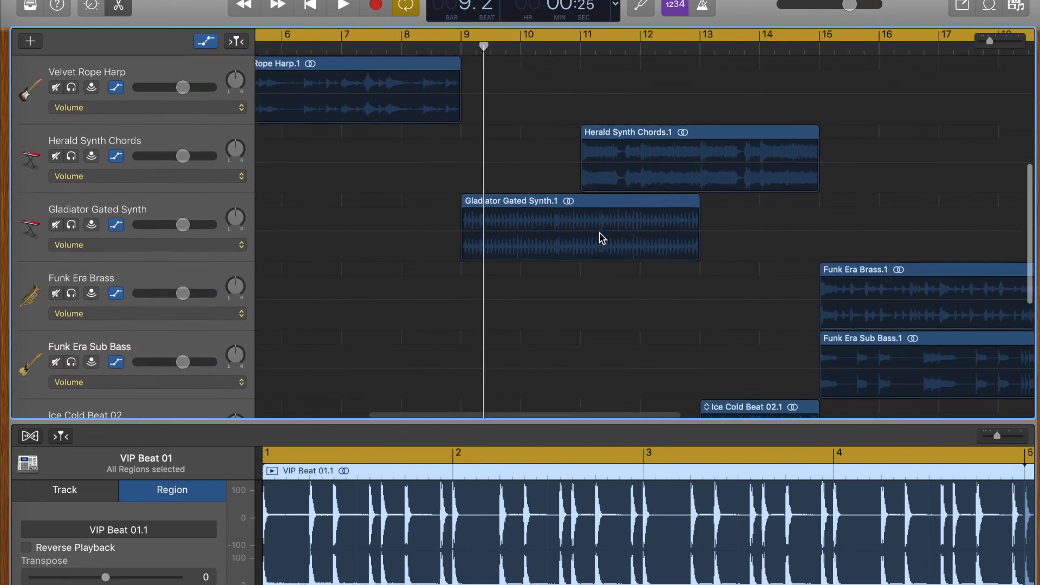
pyautogui.scroll(-3, 602, 237)
pyautogui.hscroll(8, 602, 237)
pyautogui.hscroll(-4, 602, 238)
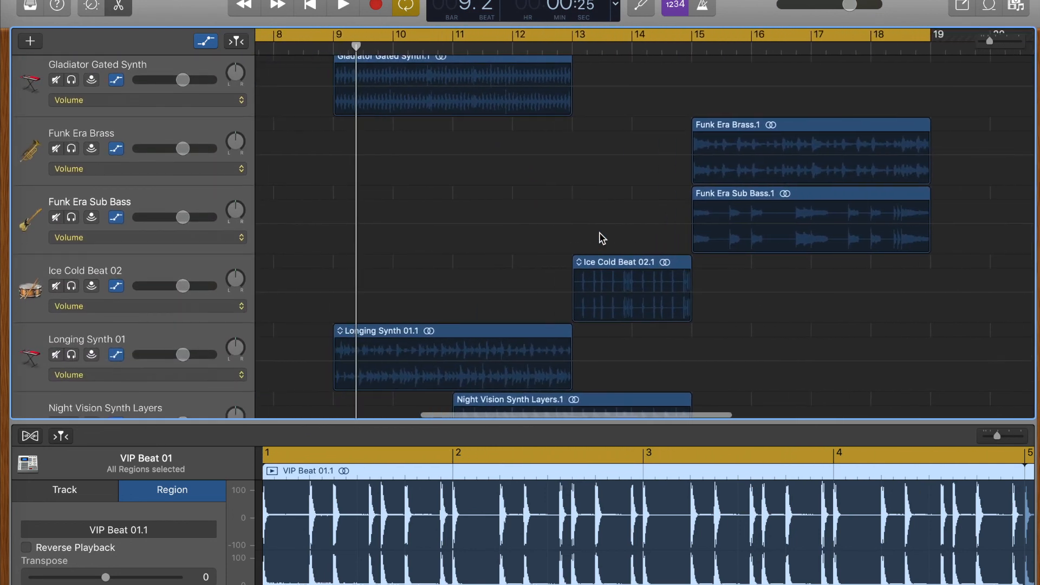
pyautogui.scroll(-4, 601, 237)
pyautogui.hscroll(-4, 602, 238)
pyautogui.scroll(-2, 601, 238)
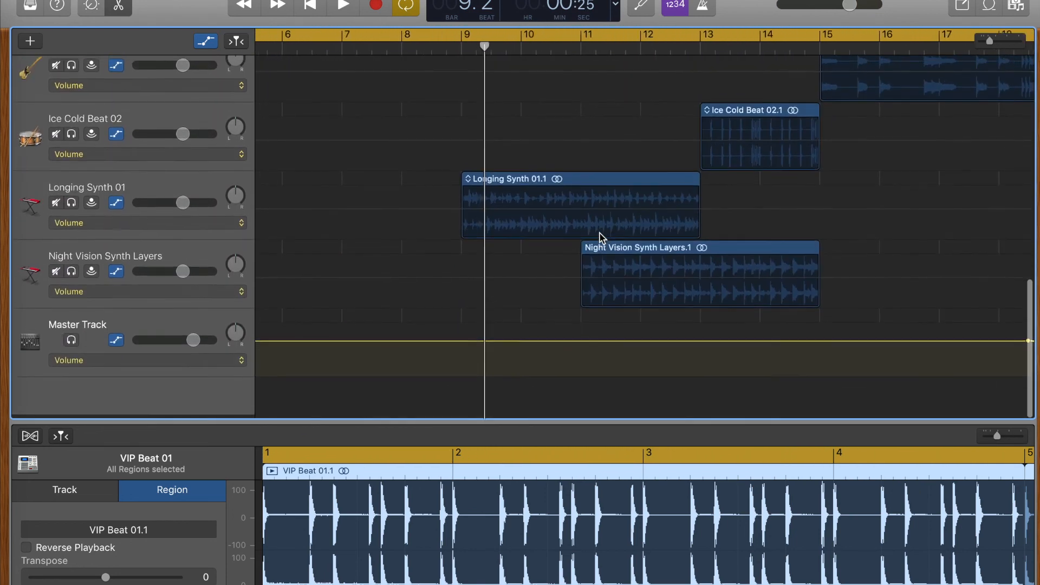
pyautogui.scroll(4, 603, 239)
pyautogui.scroll(10, 603, 238)
pyautogui.hscroll(-10, 602, 239)
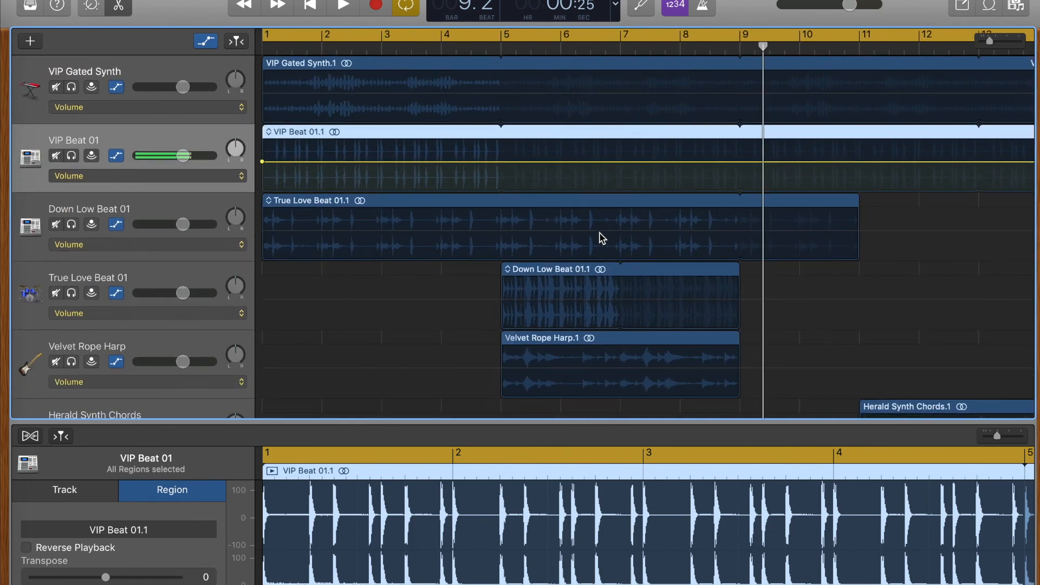
# Step: Play the beat from the beginning with the view following the playhead and check the opening tracks down to Gladiator Gated Synth
pyautogui.press('Return')
pyautogui.press('space')
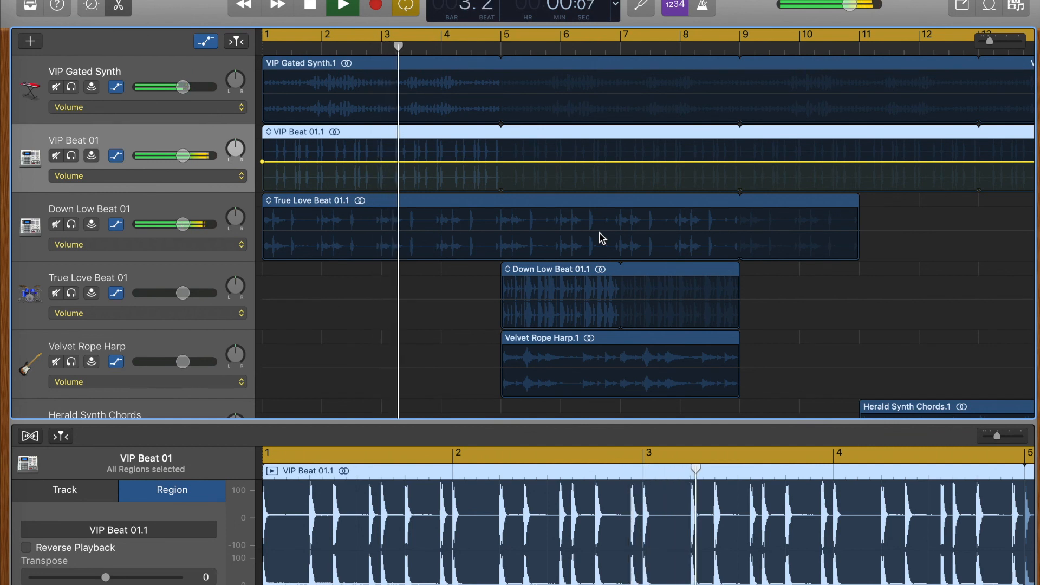
pyautogui.click(235, 43)
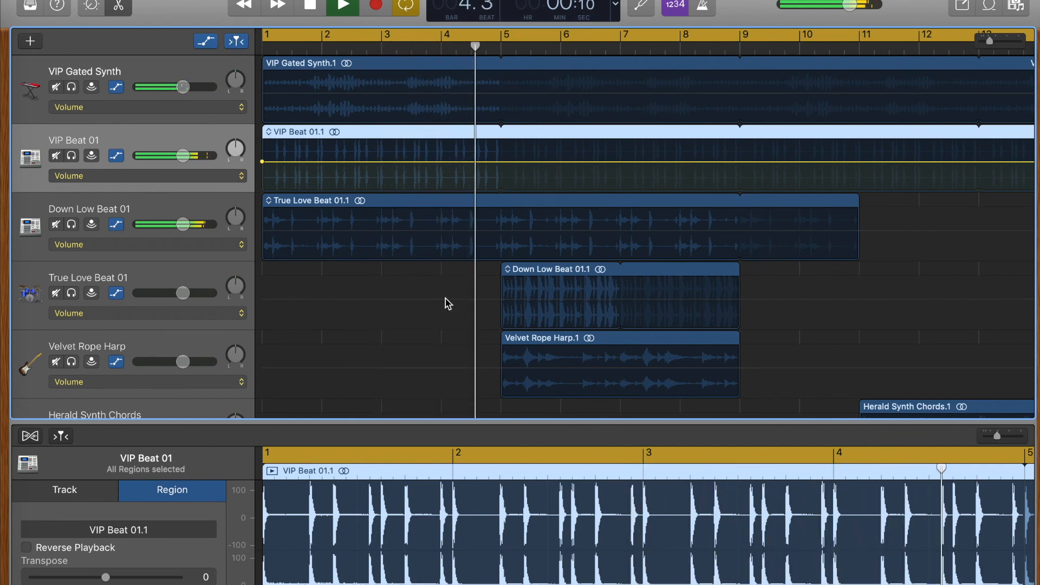
pyautogui.scroll(-1, 448, 304)
pyautogui.scroll(-5, 447, 303)
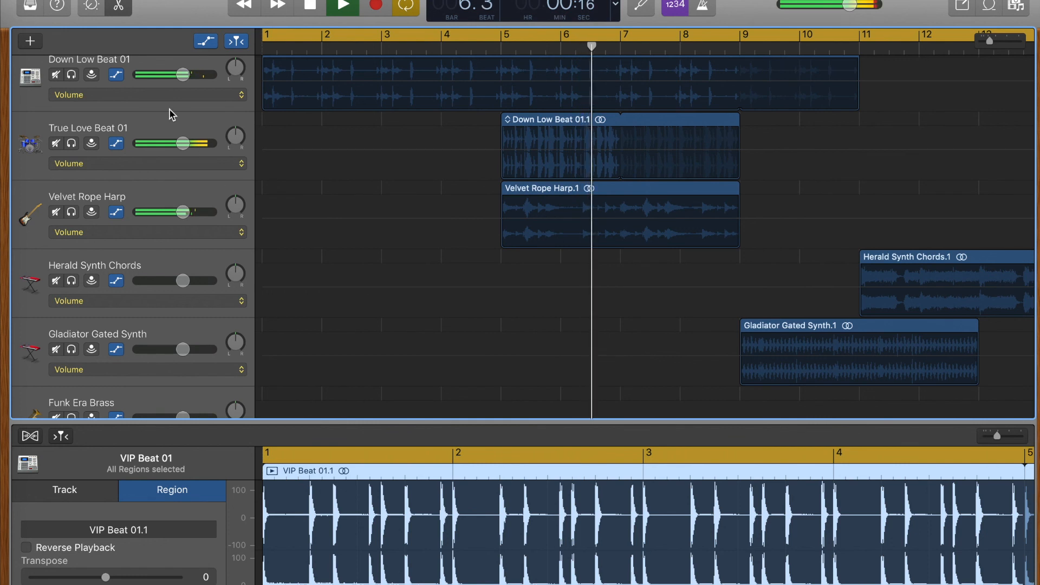
pyautogui.scroll(-3, 297, 309)
pyautogui.scroll(-1, 299, 311)
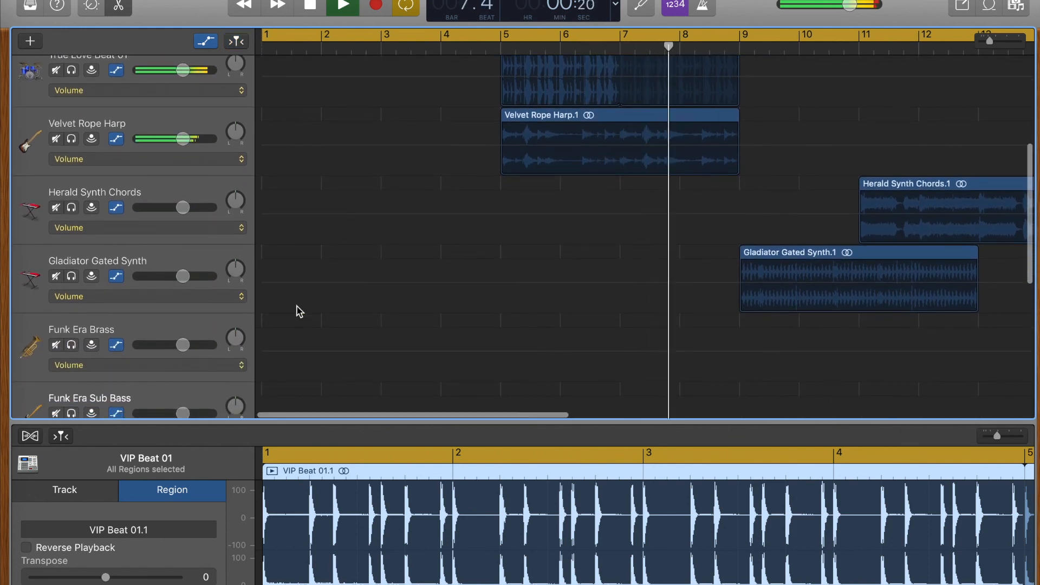
pyautogui.scroll(-2, 298, 311)
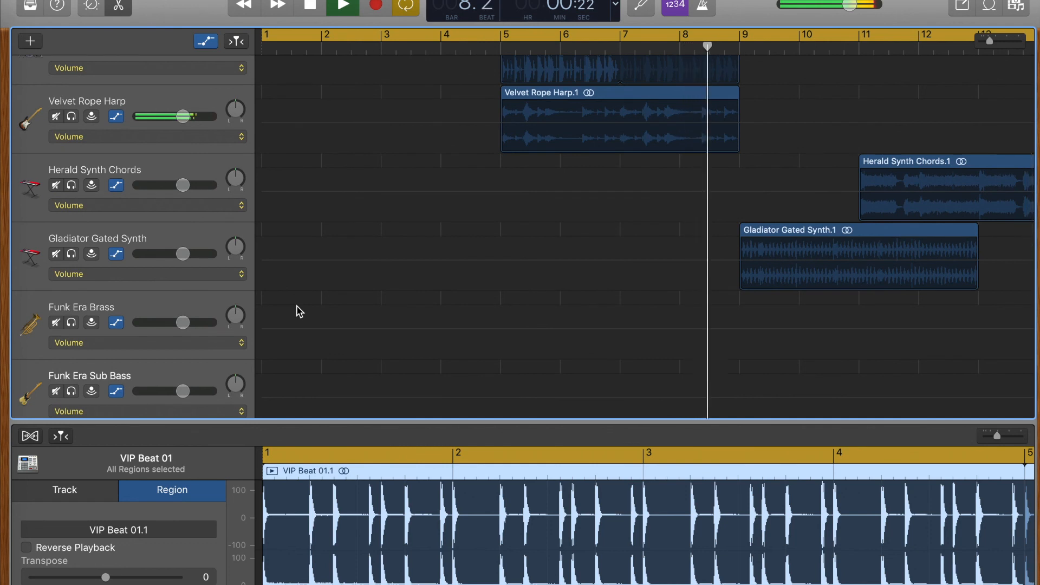
pyautogui.scroll(-4, 300, 311)
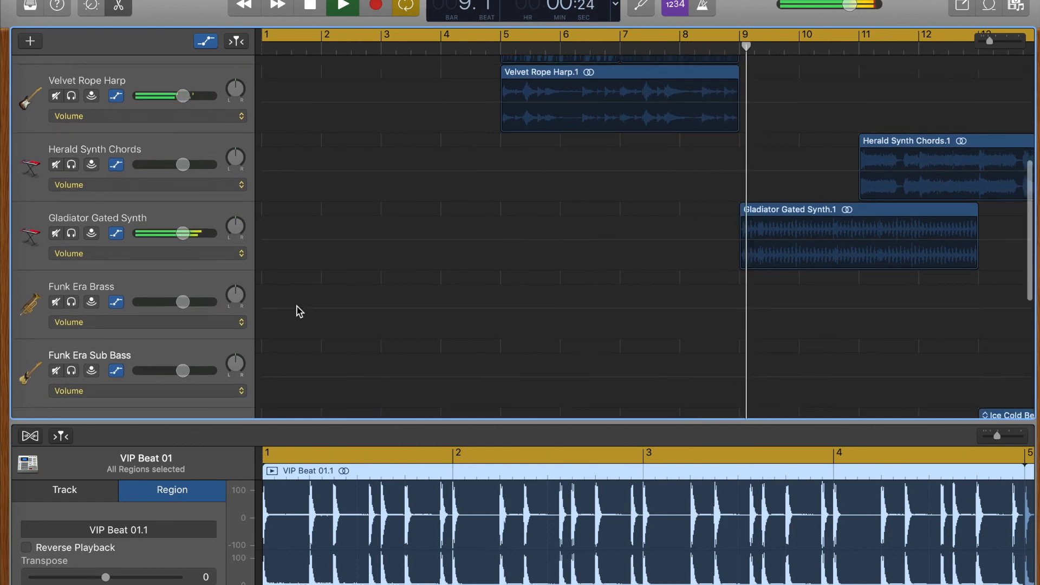
# Step: Listen to the rest of the beat while checking the lower tracks, turn playhead following back on and stop playback
pyautogui.scroll(-2, 300, 312)
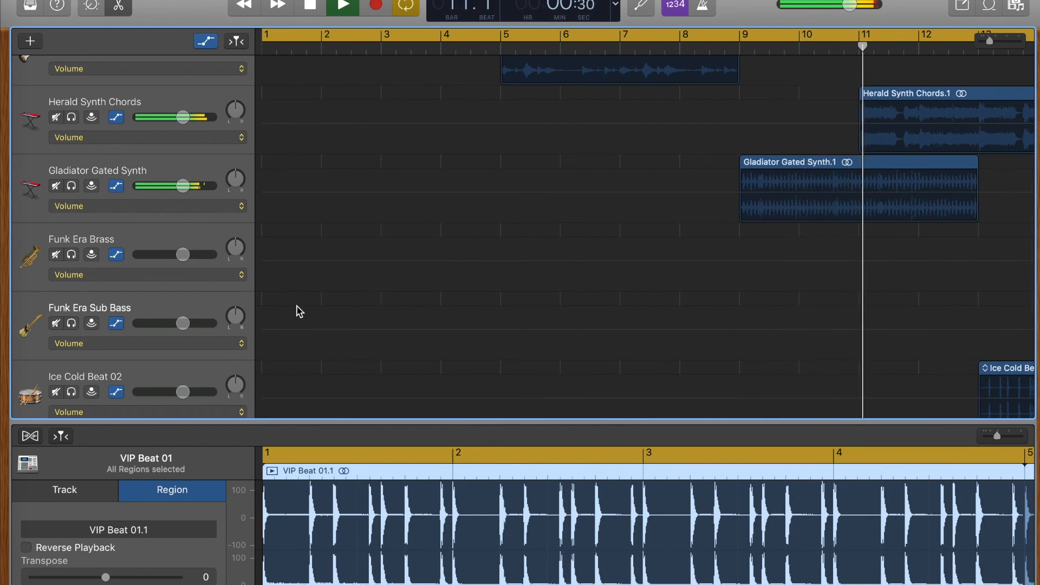
pyautogui.scroll(-3, 299, 312)
pyautogui.hscroll(1, 299, 311)
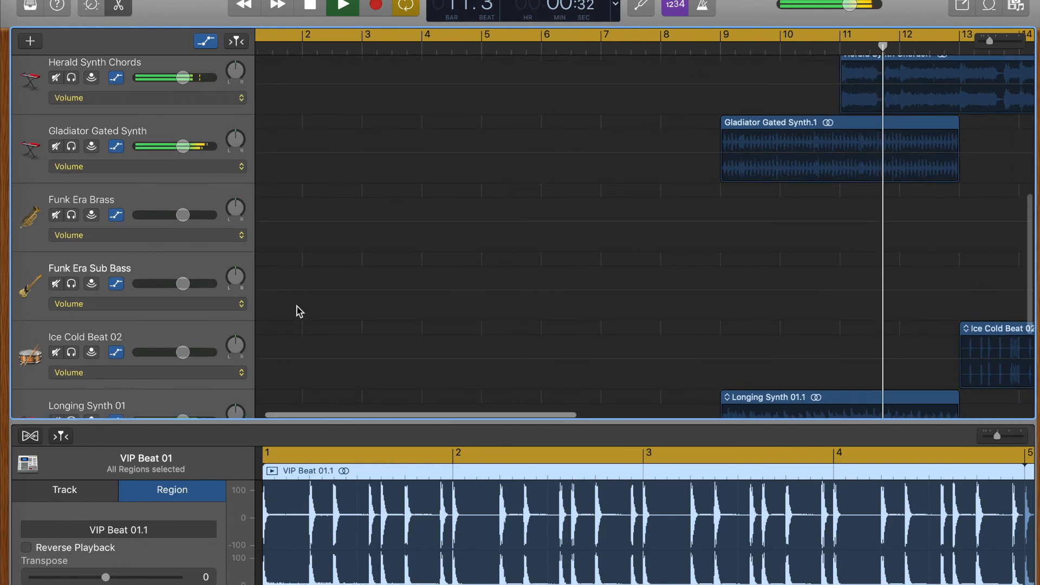
pyautogui.scroll(-3, 300, 312)
pyautogui.hscroll(1, 299, 312)
pyautogui.scroll(-3, 299, 312)
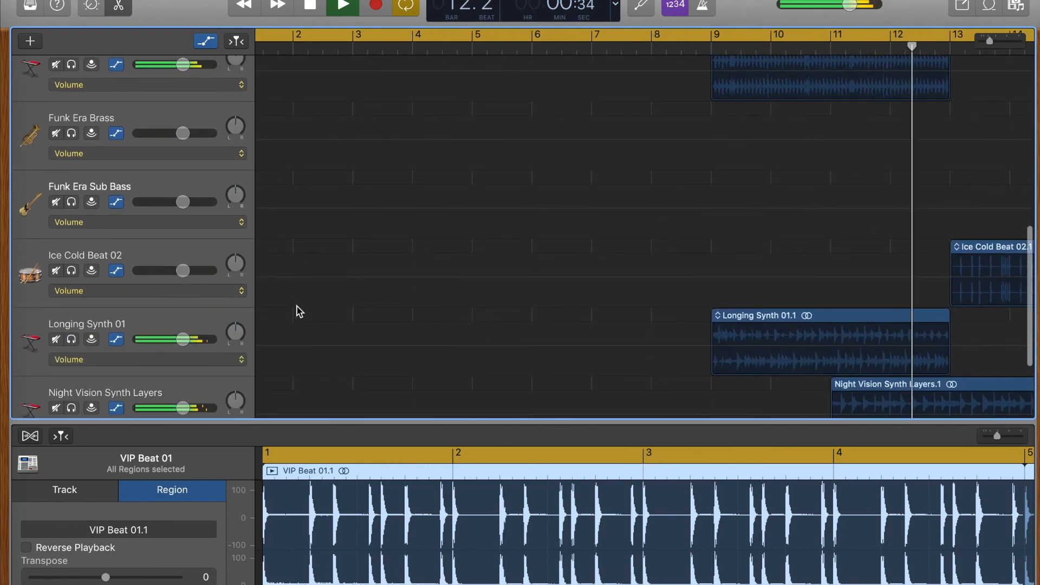
pyautogui.scroll(-1, 299, 311)
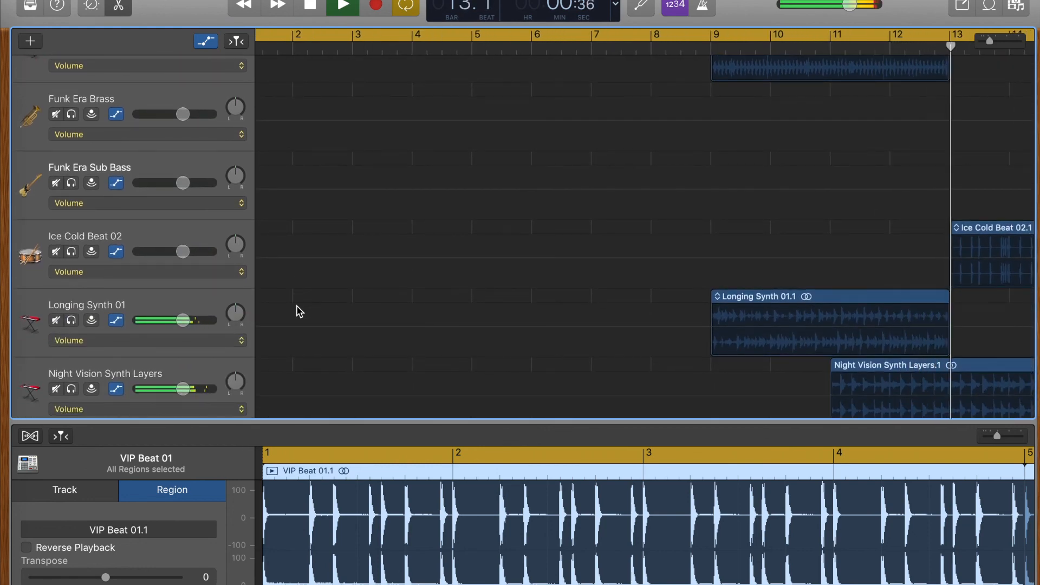
pyautogui.scroll(-3, 300, 311)
pyautogui.hscroll(2, 299, 311)
pyautogui.hscroll(1, 300, 311)
pyautogui.hscroll(2, 299, 312)
pyautogui.scroll(1, 299, 312)
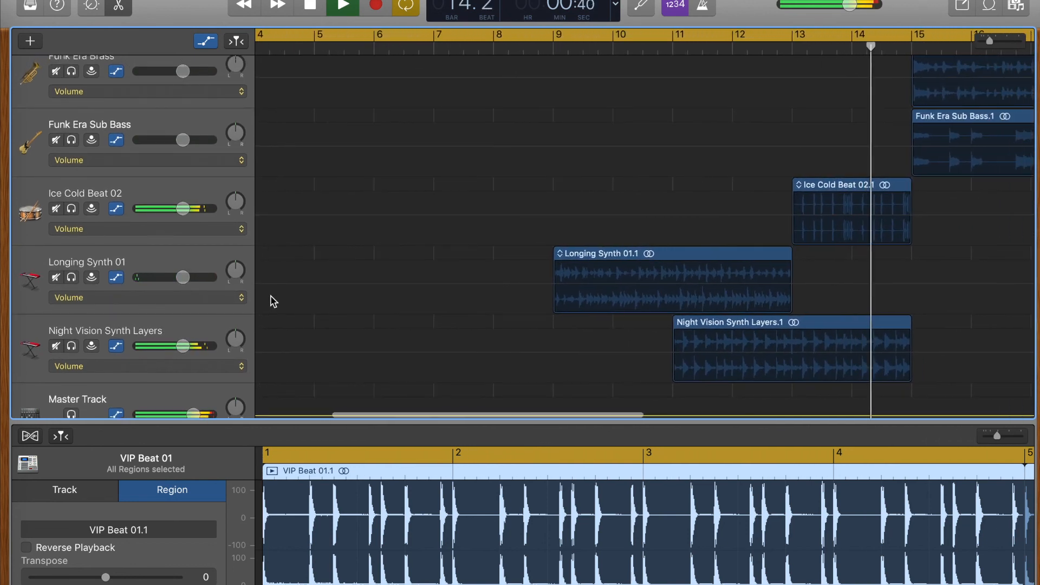
pyautogui.click(235, 41)
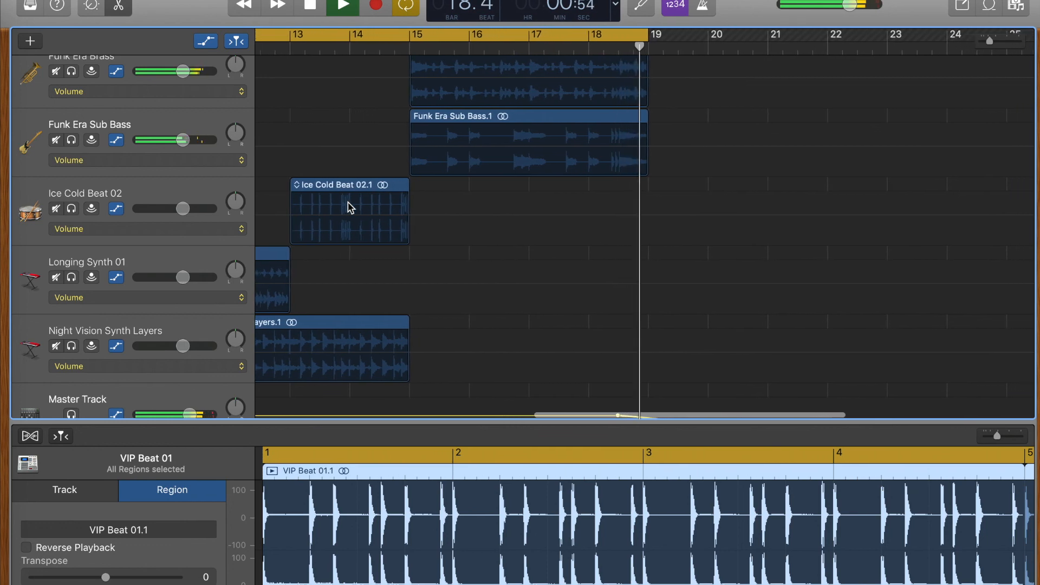
pyautogui.press('space')
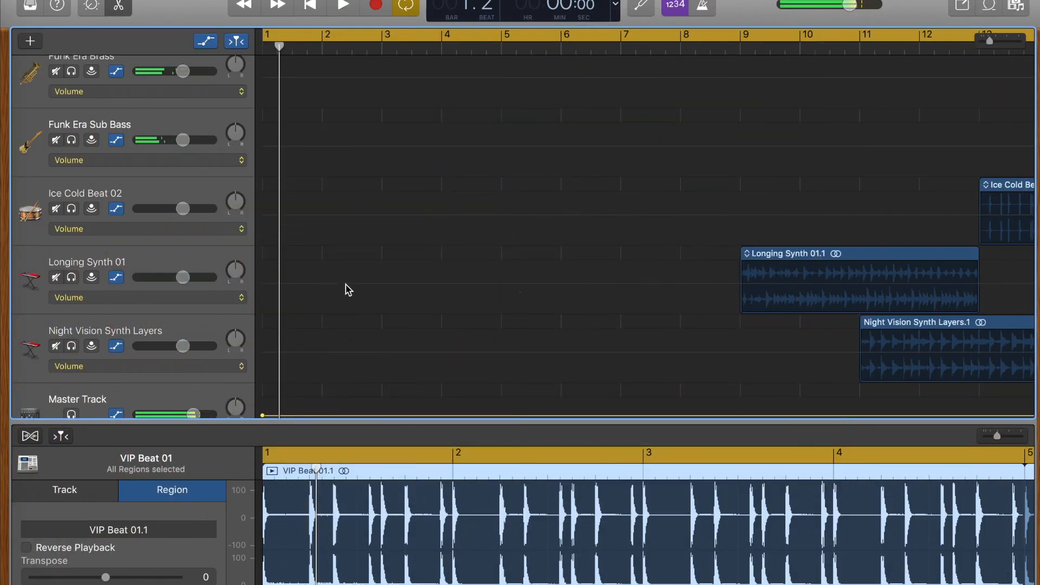